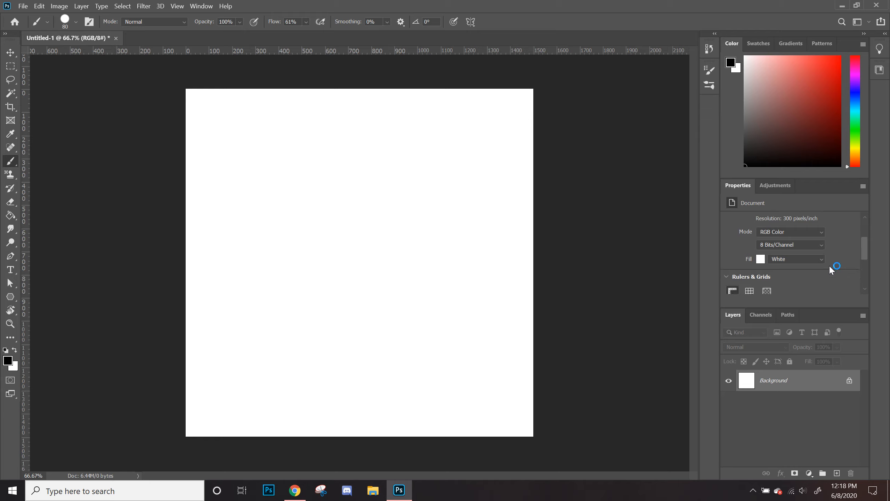
Step: Add a new empty layer above the Background
{"action": "scroll", "coordinate": [822, 261], "scroll_direction": "up", "scroll_amount": 5}
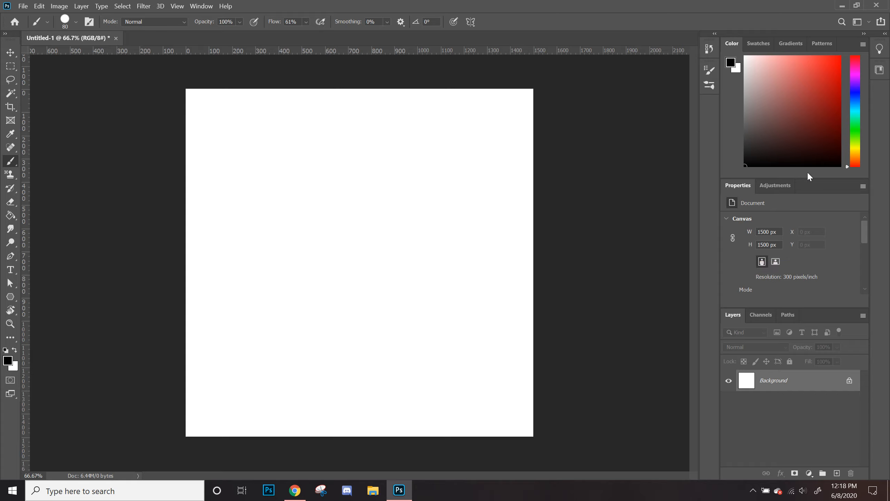
{"action": "left_click", "coordinate": [777, 187]}
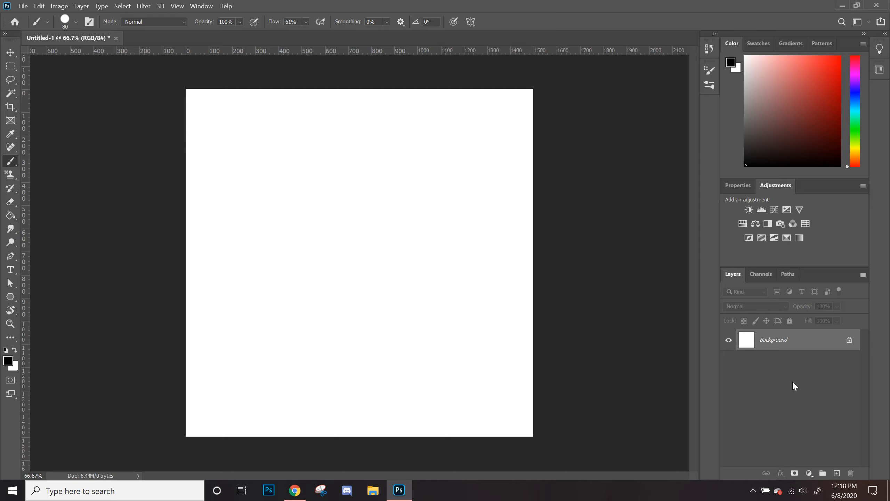
{"action": "left_click", "coordinate": [836, 474]}
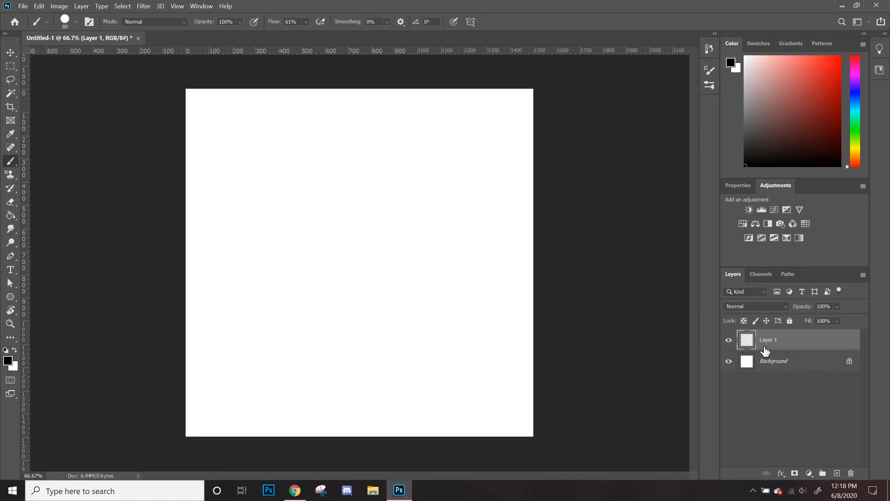
Step: Paint a grey-to-black zigzag brush stroke across the new layer, toggling its visibility off and back on
{"action": "mouse_move", "coordinate": [294, 117]}
{"action": "left_mouse_down"}
{"action": "mouse_move", "coordinate": [219, 242]}
{"action": "mouse_move", "coordinate": [415, 290]}
{"action": "mouse_move", "coordinate": [522, 289]}
{"action": "left_mouse_up"}
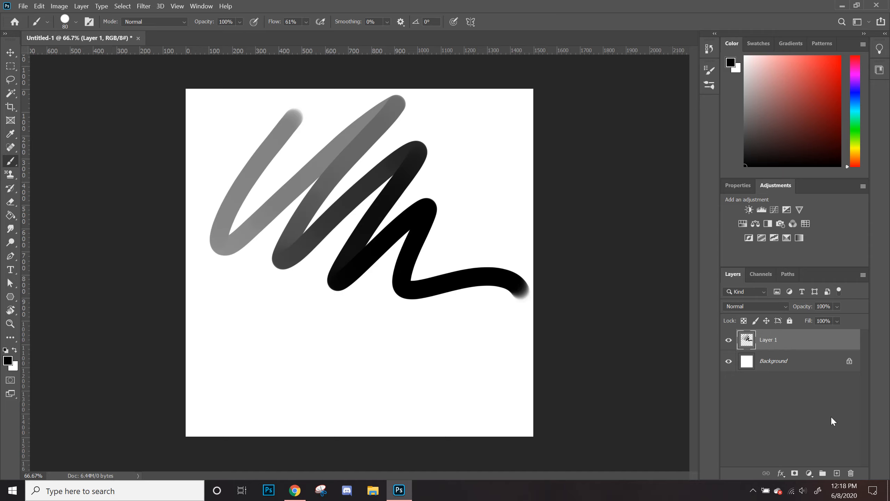
{"action": "left_click", "coordinate": [728, 339]}
{"action": "left_click", "coordinate": [728, 339]}
Step: Add a second layer and move it below Layer 1 in the layer stack
{"action": "left_click", "coordinate": [836, 472]}
{"action": "left_click_drag", "start_coordinate": [753, 340], "coordinate": [762, 371]}
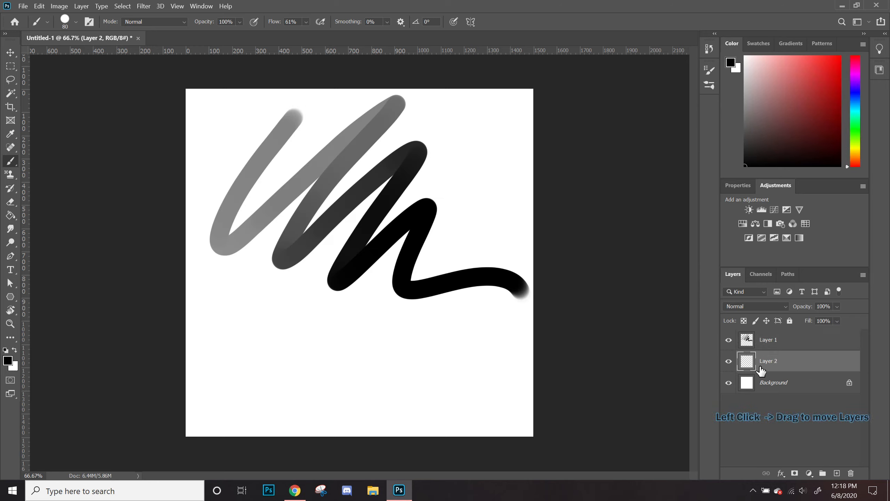
Step: Switch the foreground colour to red and paint a red zigzag stroke on Layer 2
{"action": "key", "text": "x"}
{"action": "left_click", "coordinate": [826, 77]}
{"action": "mouse_move", "coordinate": [212, 161]}
{"action": "left_mouse_down"}
{"action": "mouse_move", "coordinate": [355, 307]}
{"action": "mouse_move", "coordinate": [369, 297]}
{"action": "mouse_move", "coordinate": [311, 186]}
{"action": "mouse_move", "coordinate": [408, 244]}
{"action": "mouse_move", "coordinate": [462, 197]}
{"action": "mouse_move", "coordinate": [507, 222]}
{"action": "left_mouse_up"}
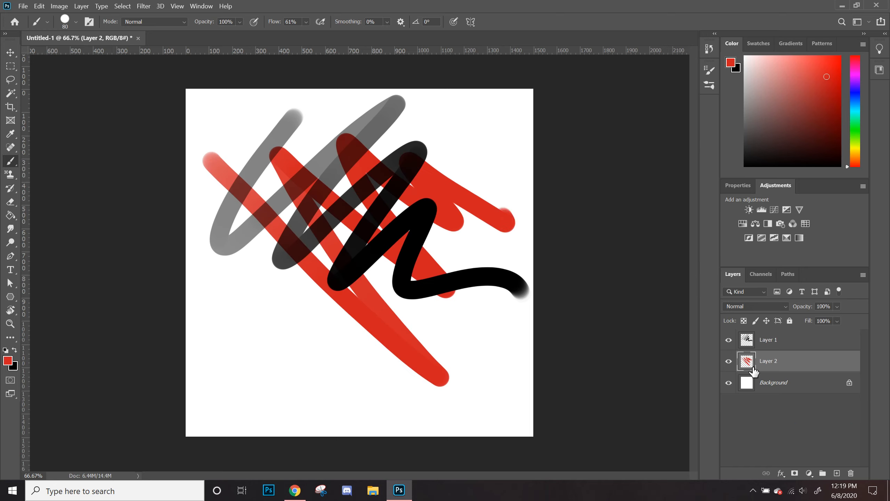
Step: Hide and reshow Layer 1, then select it
{"action": "left_click", "coordinate": [729, 341]}
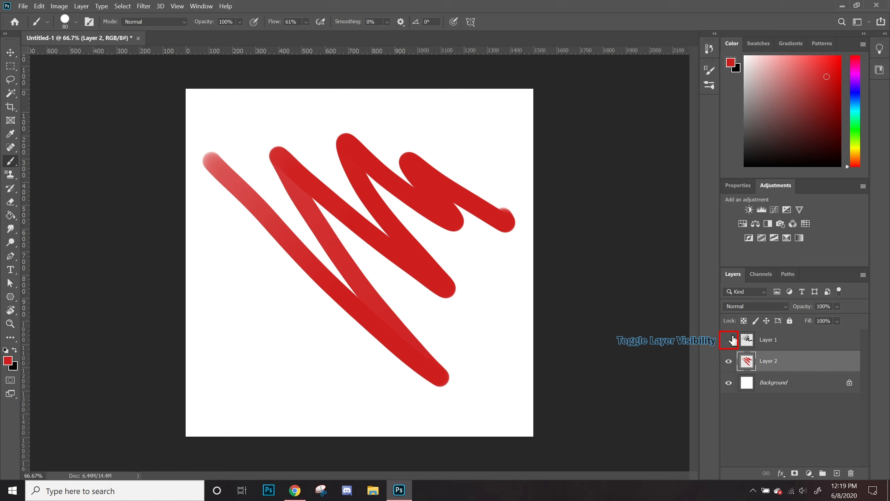
{"action": "left_click", "coordinate": [729, 339]}
{"action": "left_click", "coordinate": [771, 343]}
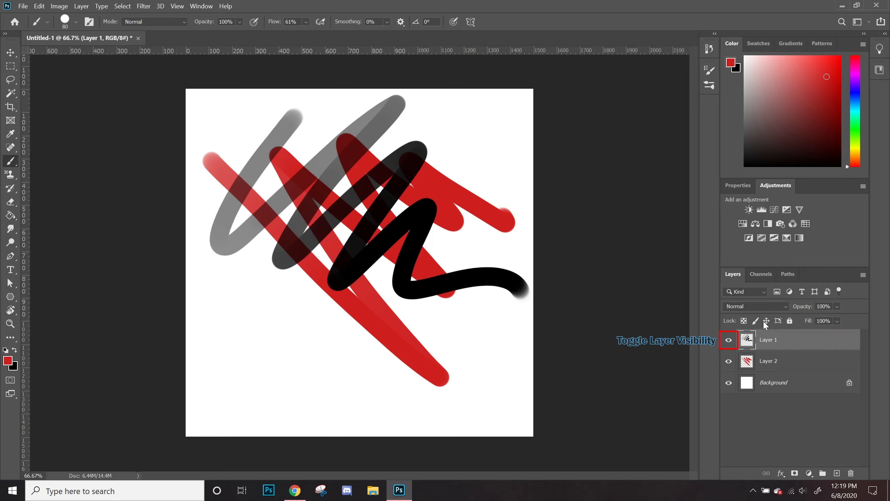
Step: Set Layer 1's blend mode to Overlay
{"action": "left_click", "coordinate": [736, 306]}
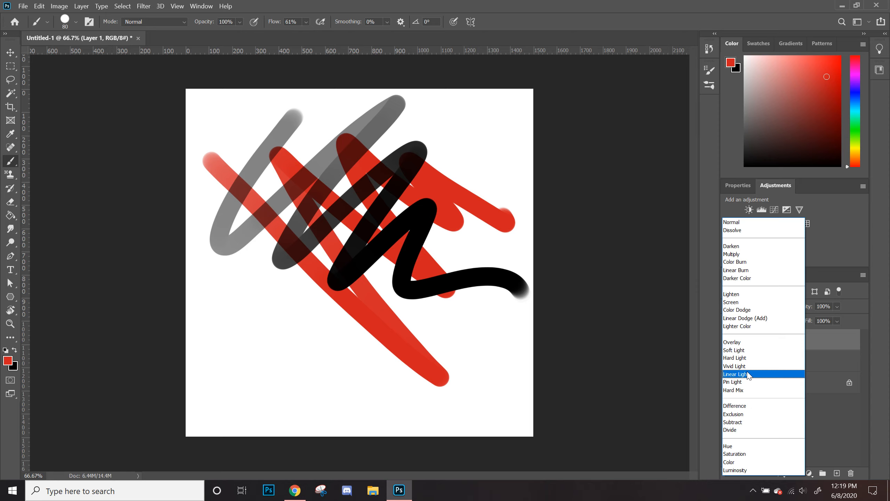
{"action": "left_click", "coordinate": [755, 343]}
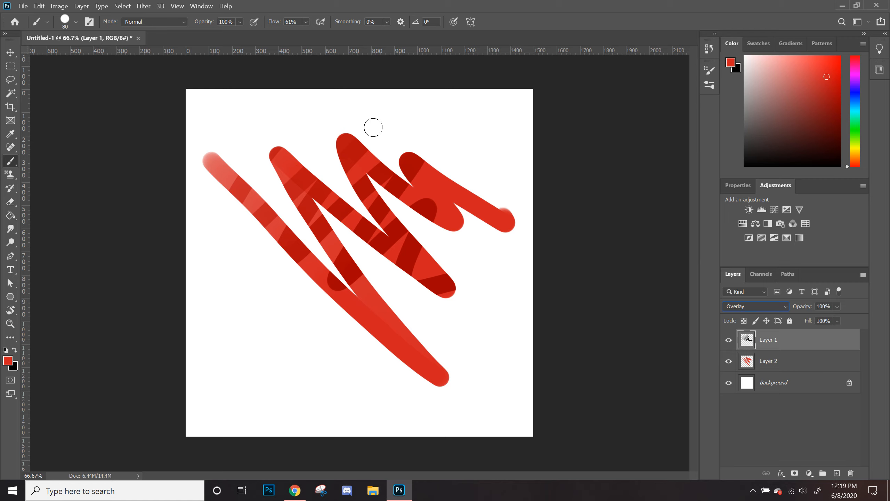
Step: Change Layer 1's blend mode to Hue
{"action": "left_click", "coordinate": [743, 308]}
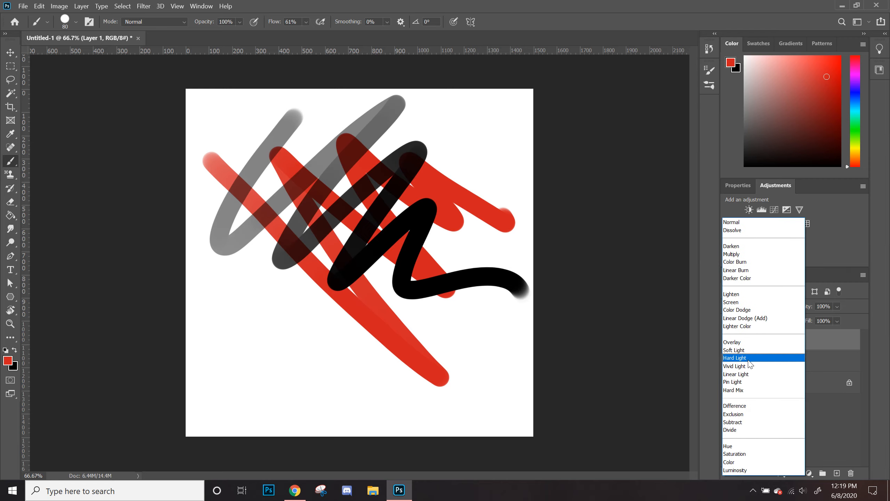
{"action": "left_click", "coordinate": [738, 449]}
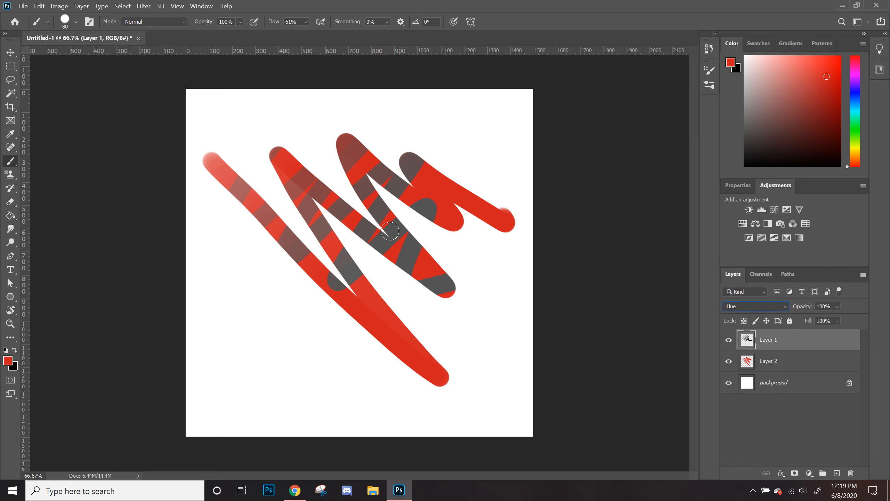
Step: Return Layer 1's blend mode to Normal
{"action": "left_click", "coordinate": [743, 306]}
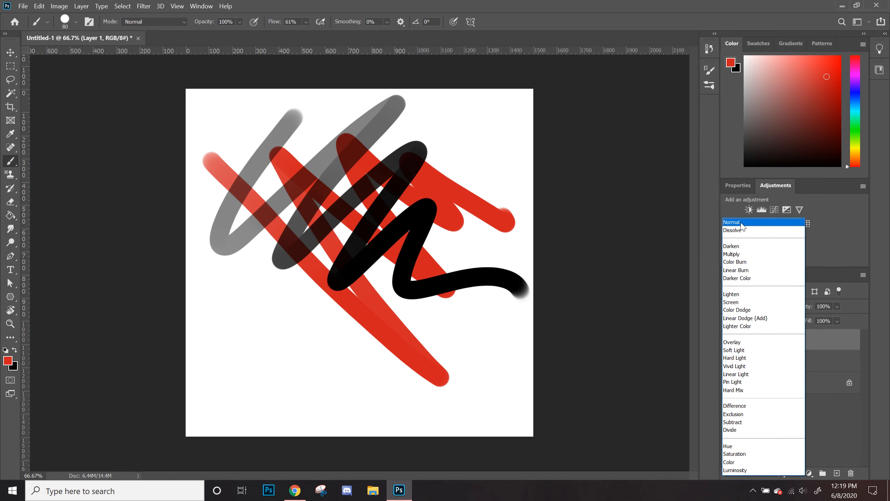
{"action": "left_click", "coordinate": [742, 225]}
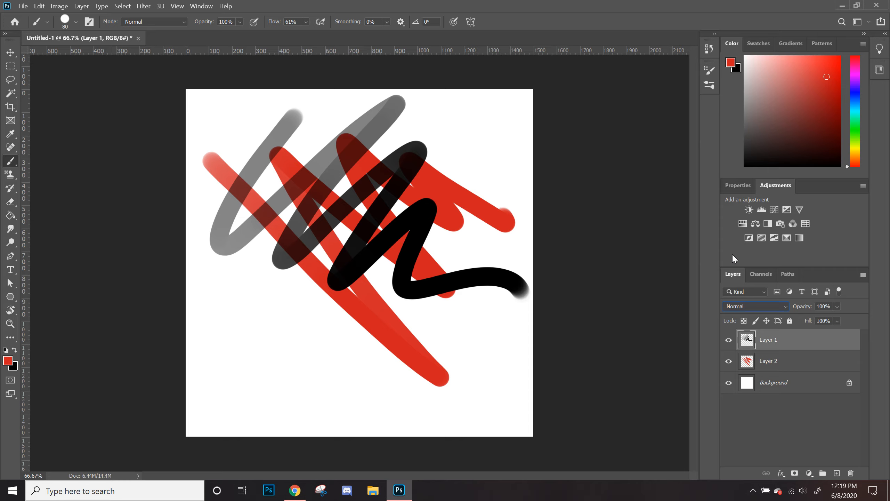
Step: Set Layer 1's blend mode back to Overlay
{"action": "left_click", "coordinate": [749, 305]}
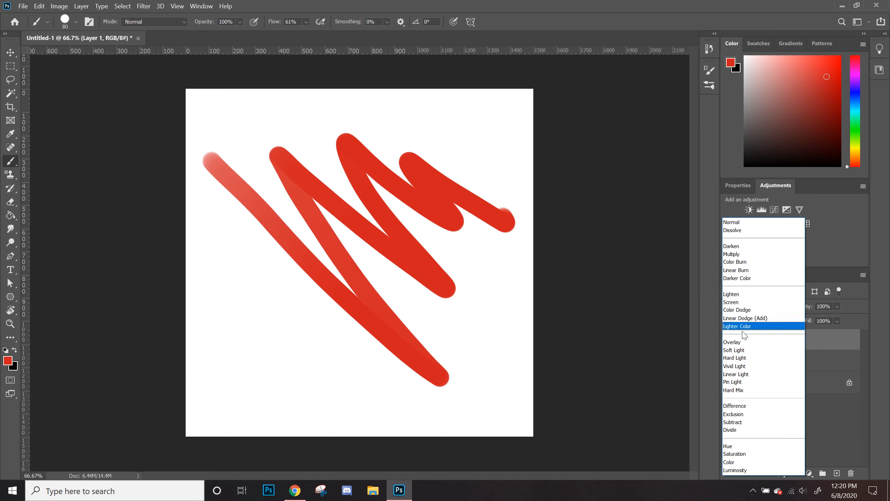
{"action": "left_click", "coordinate": [750, 345]}
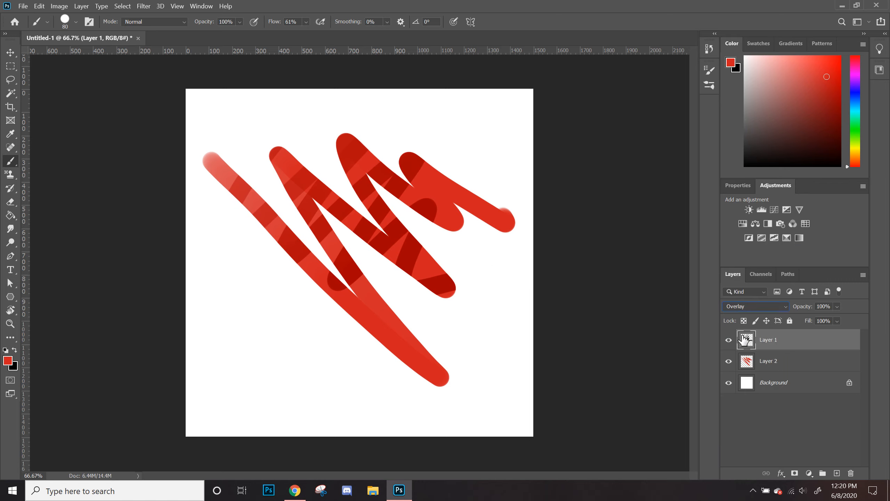
Step: Select both Layer 1 and Layer 2 and delete them, confirming the deletion
{"action": "left_click_drag", "start_coordinate": [830, 351], "coordinate": [858, 466]}
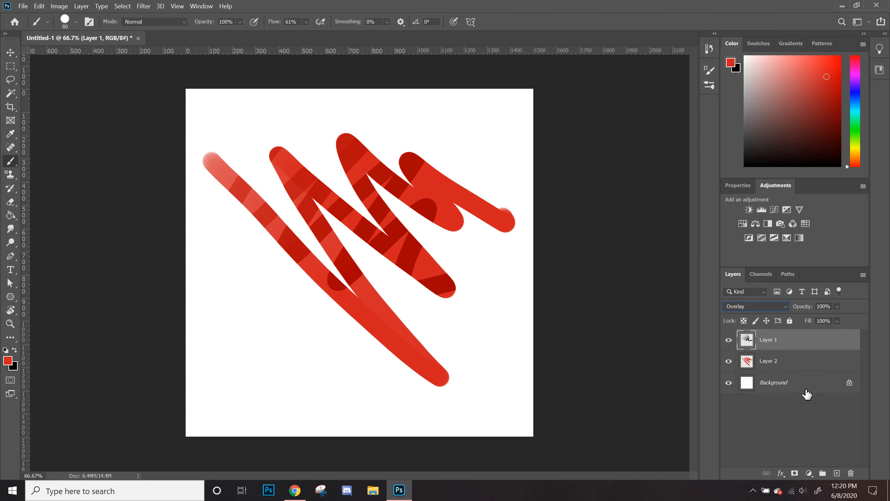
{"action": "left_click", "coordinate": [784, 369], "text": "shift"}
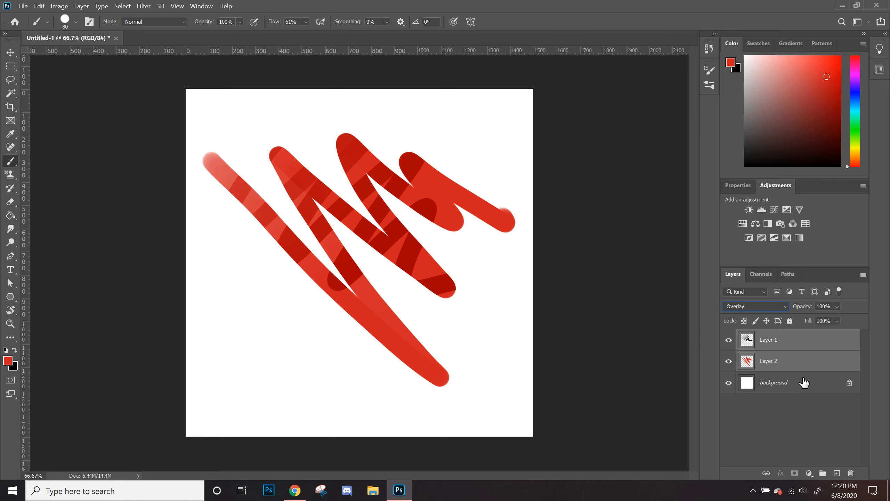
{"action": "left_click", "coordinate": [786, 365]}
{"action": "left_click", "coordinate": [783, 345], "text": "shift"}
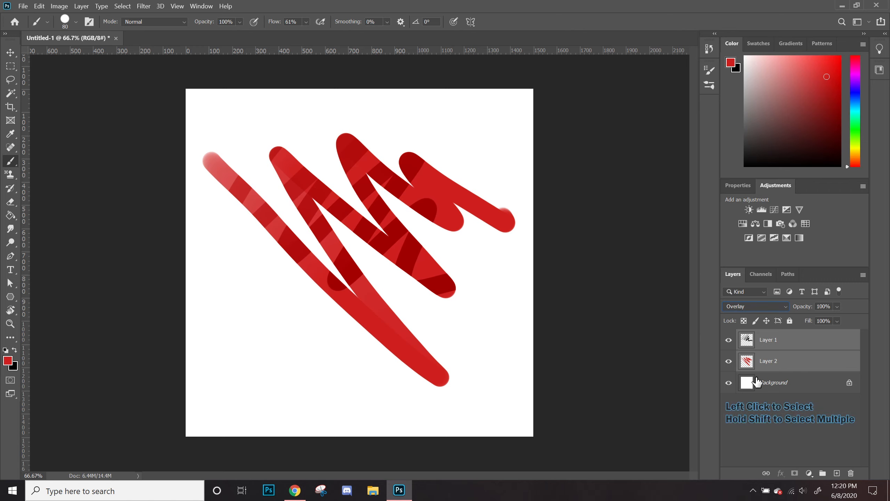
{"action": "left_click", "coordinate": [851, 473]}
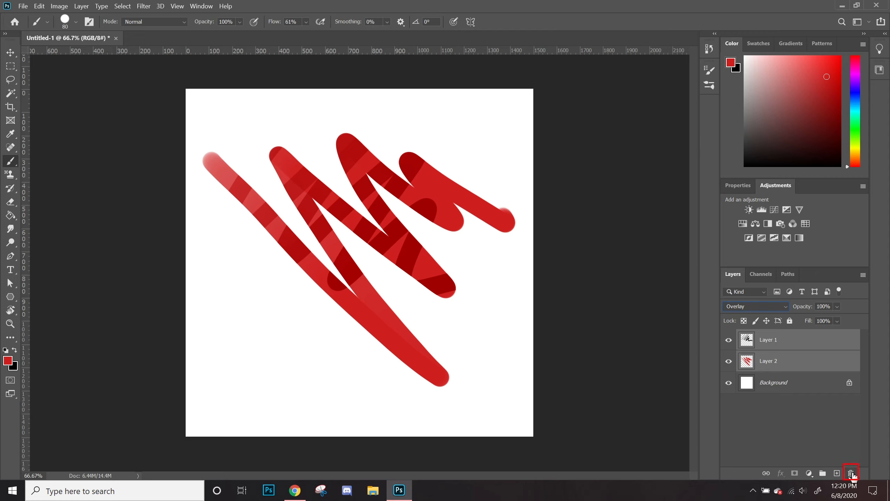
{"action": "left_click", "coordinate": [431, 193]}
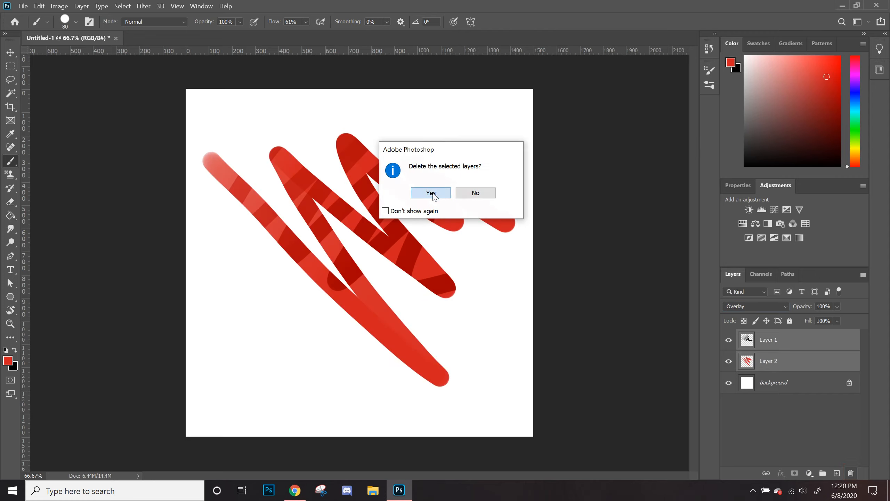
Step: Add a new layer, enlarge the brush to 400 px, and paint a large red round blob near the canvas centre
{"action": "left_click", "coordinate": [835, 473]}
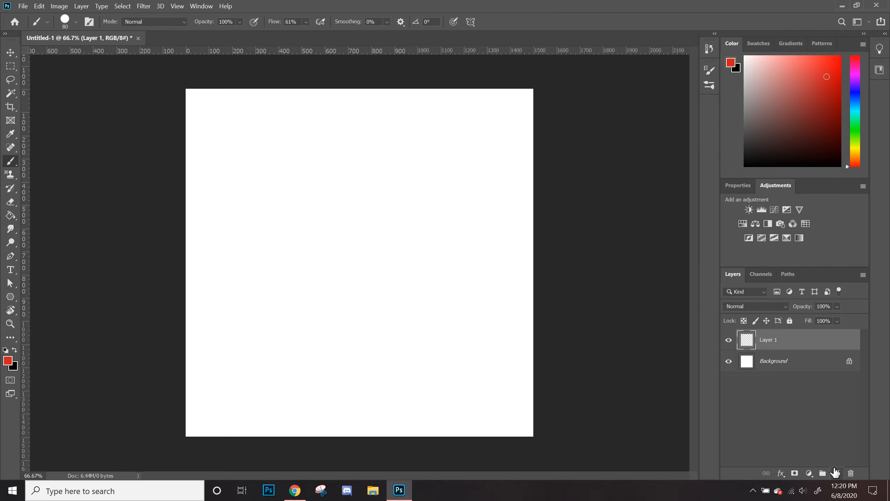
{"action": "key", "text": "bracketright"}
{"action": "key", "text": "bracketright"}
{"action": "key", "text": "bracketright"}
{"action": "key", "text": "bracketright"}
{"action": "key", "text": "bracketright"}
{"action": "key", "text": "bracketright"}
{"action": "key", "text": "bracketright"}
{"action": "key", "text": "bracketright"}
{"action": "key", "text": "bracketright"}
{"action": "mouse_move", "coordinate": [359, 211]}
{"action": "left_mouse_down"}
{"action": "mouse_move", "coordinate": [374, 272]}
{"action": "mouse_move", "coordinate": [337, 227]}
{"action": "mouse_move", "coordinate": [357, 195]}
{"action": "mouse_move", "coordinate": [385, 199]}
{"action": "mouse_move", "coordinate": [402, 226]}
{"action": "mouse_move", "coordinate": [343, 248]}
{"action": "left_mouse_up"}
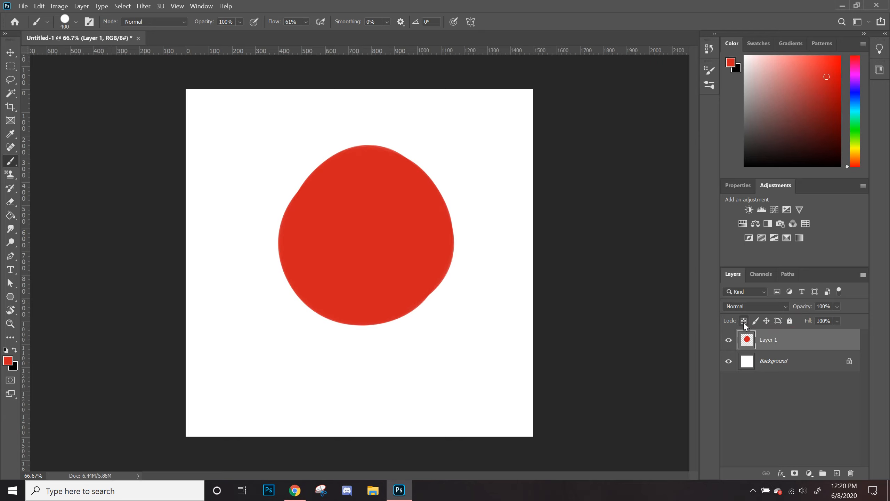
Step: Lock the layer's transparent pixels, then paint a black zigzag over the blob with a 150 px brush and undo it
{"action": "left_click", "coordinate": [744, 321]}
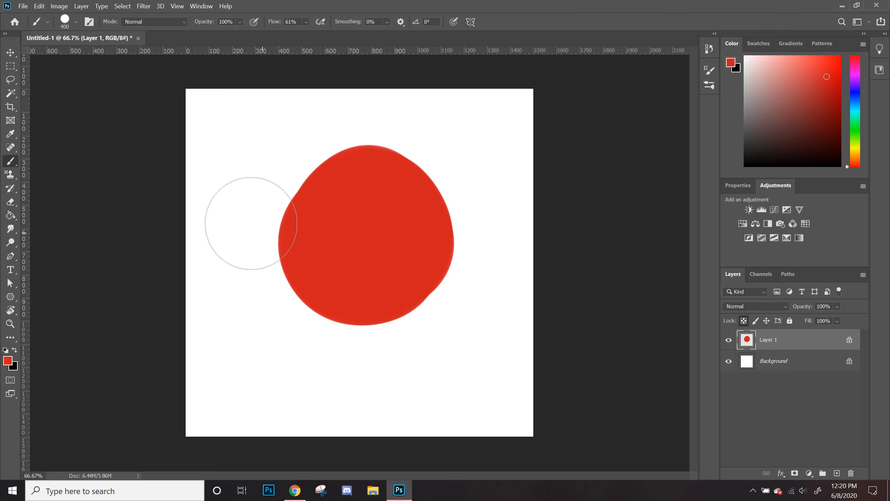
{"action": "key", "text": "x"}
{"action": "key", "text": "bracketleft"}
{"action": "key", "text": "bracketleft"}
{"action": "key", "text": "bracketleft"}
{"action": "key", "text": "bracketleft"}
{"action": "key", "text": "bracketleft"}
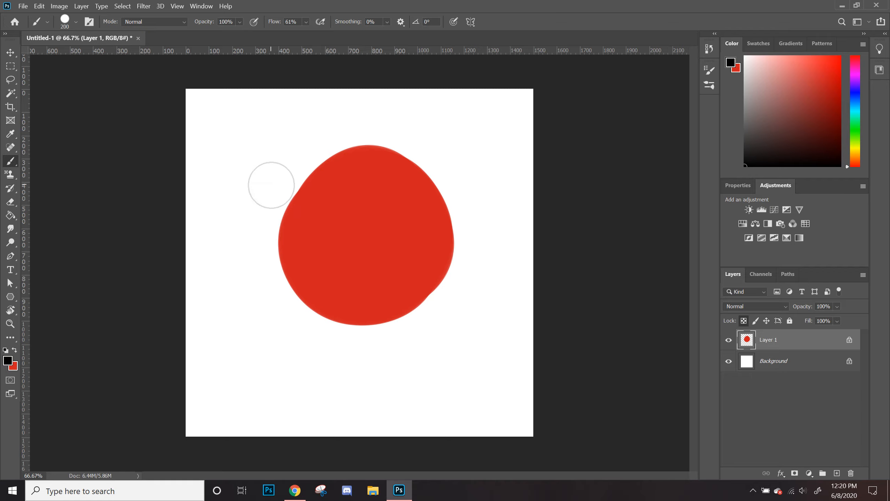
{"action": "mouse_move", "coordinate": [234, 163]}
{"action": "left_mouse_down"}
{"action": "mouse_move", "coordinate": [286, 236]}
{"action": "mouse_move", "coordinate": [428, 384]}
{"action": "mouse_move", "coordinate": [292, 155]}
{"action": "mouse_move", "coordinate": [470, 292]}
{"action": "mouse_move", "coordinate": [460, 259]}
{"action": "mouse_move", "coordinate": [364, 112]}
{"action": "mouse_move", "coordinate": [405, 152]}
{"action": "mouse_move", "coordinate": [428, 130]}
{"action": "mouse_move", "coordinate": [253, 271]}
{"action": "mouse_move", "coordinate": [393, 187]}
{"action": "mouse_move", "coordinate": [414, 199]}
{"action": "mouse_move", "coordinate": [350, 279]}
{"action": "mouse_move", "coordinate": [368, 305]}
{"action": "mouse_move", "coordinate": [462, 260]}
{"action": "mouse_move", "coordinate": [476, 281]}
{"action": "left_mouse_up"}
{"action": "key", "text": "ctrl+z"}
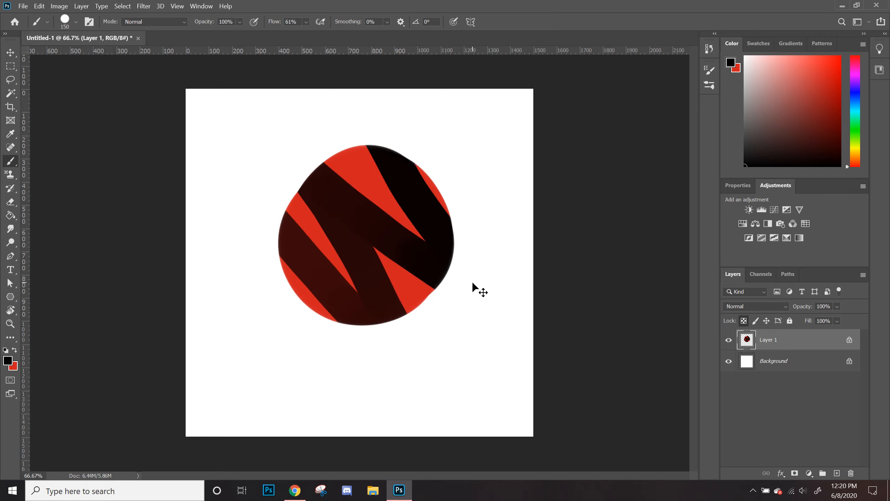
{"action": "key", "text": "ctrl+z"}
Step: Paint two diagonal black strokes across the blob and undo them
{"action": "left_click_drag", "start_coordinate": [262, 176], "coordinate": [437, 339]}
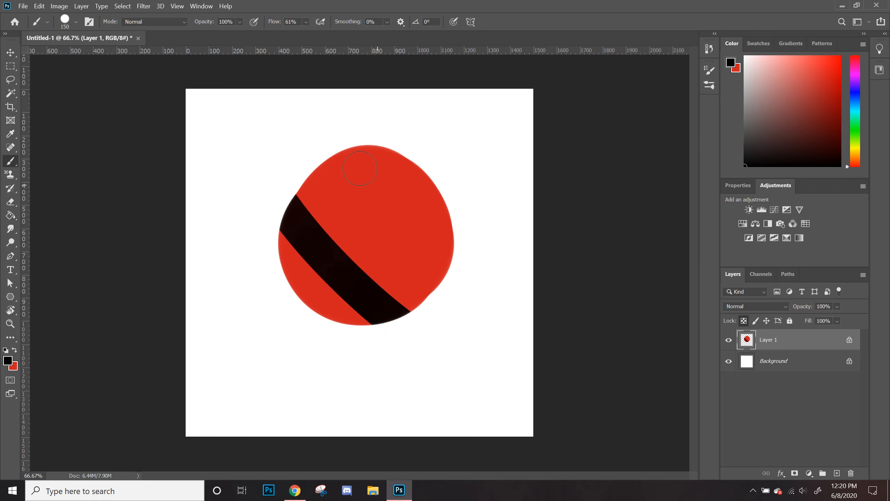
{"action": "left_click_drag", "start_coordinate": [426, 139], "coordinate": [327, 310]}
{"action": "key", "text": "ctrl+z"}
{"action": "key", "text": "ctrl+z"}
Step: Paint curved black strokes across the blob's lower half to shade it
{"action": "left_click_drag", "start_coordinate": [272, 210], "coordinate": [408, 304]}
{"action": "mouse_move", "coordinate": [268, 191]}
{"action": "left_mouse_down"}
{"action": "mouse_move", "coordinate": [437, 292]}
{"action": "mouse_move", "coordinate": [281, 200]}
{"action": "mouse_move", "coordinate": [473, 253]}
{"action": "left_mouse_up"}
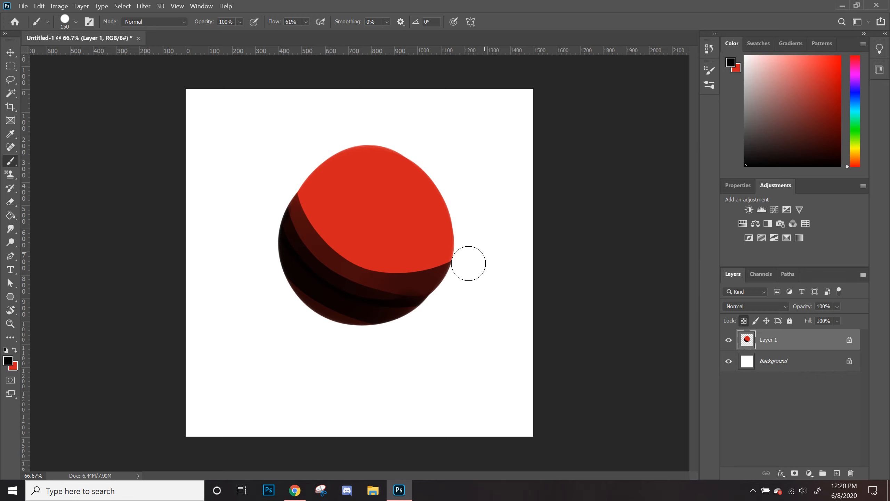
{"action": "mouse_move", "coordinate": [798, 342]}
{"action": "left_mouse_down"}
{"action": "mouse_move", "coordinate": [826, 407]}
{"action": "mouse_move", "coordinate": [785, 342]}
{"action": "left_mouse_up"}
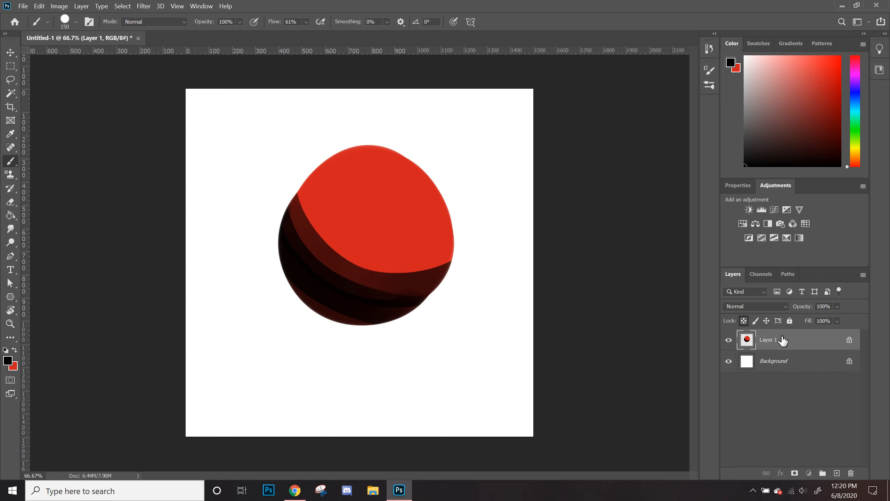
Step: Lock the layer's image pixels and try painting on the blob
{"action": "left_click", "coordinate": [756, 320]}
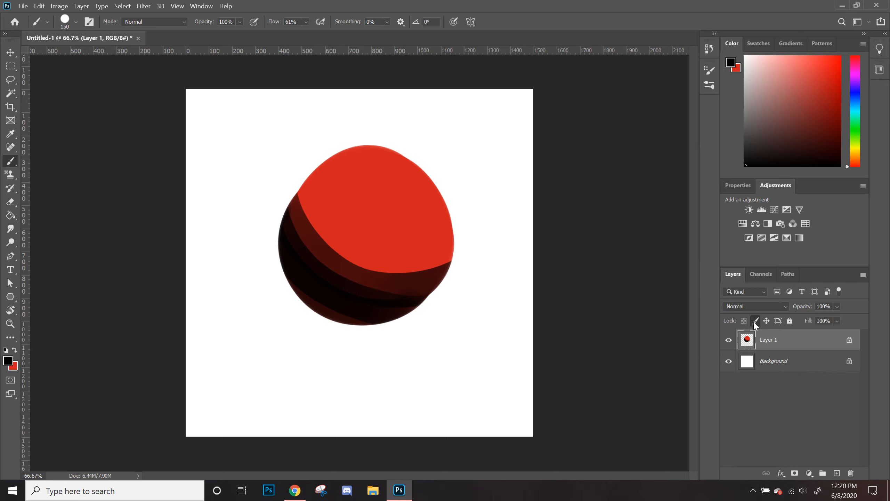
{"action": "left_click", "coordinate": [343, 189]}
{"action": "left_click", "coordinate": [471, 191]}
{"action": "left_click", "coordinate": [756, 322]}
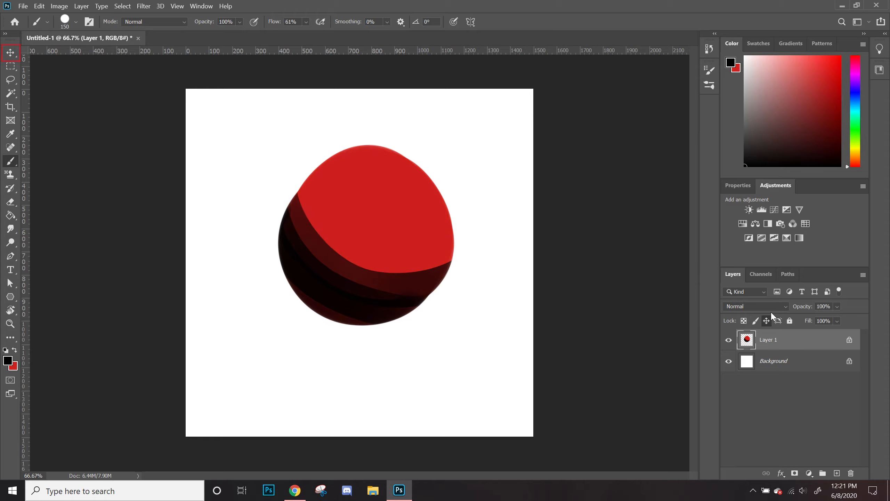
Step: Try to move the locked layer with the Move tool and dismiss the alert
{"action": "left_click", "coordinate": [10, 53]}
{"action": "left_click", "coordinate": [338, 221]}
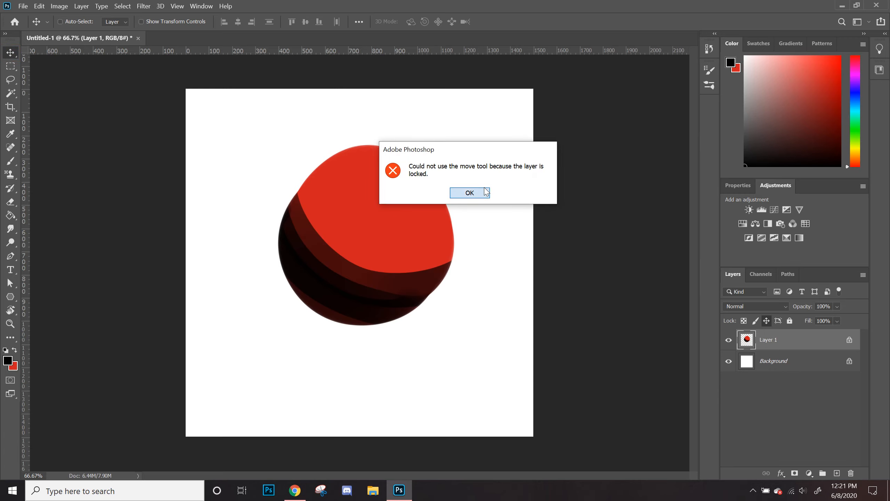
{"action": "left_click", "coordinate": [487, 192]}
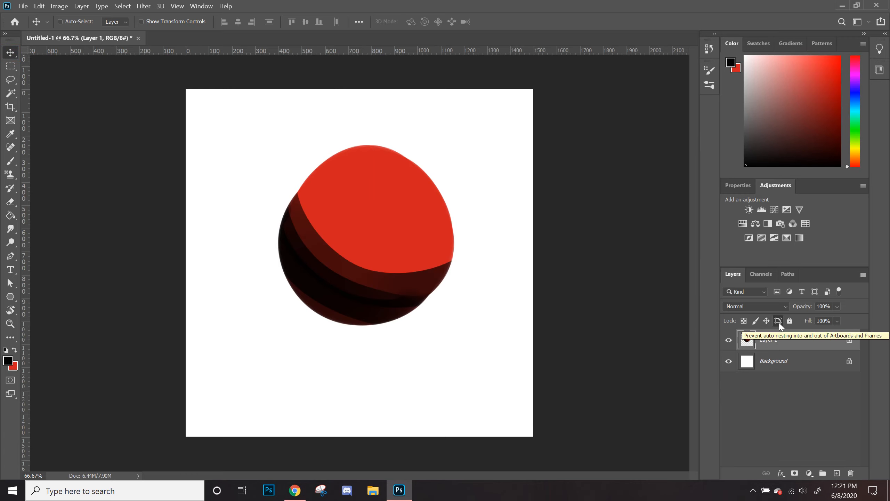
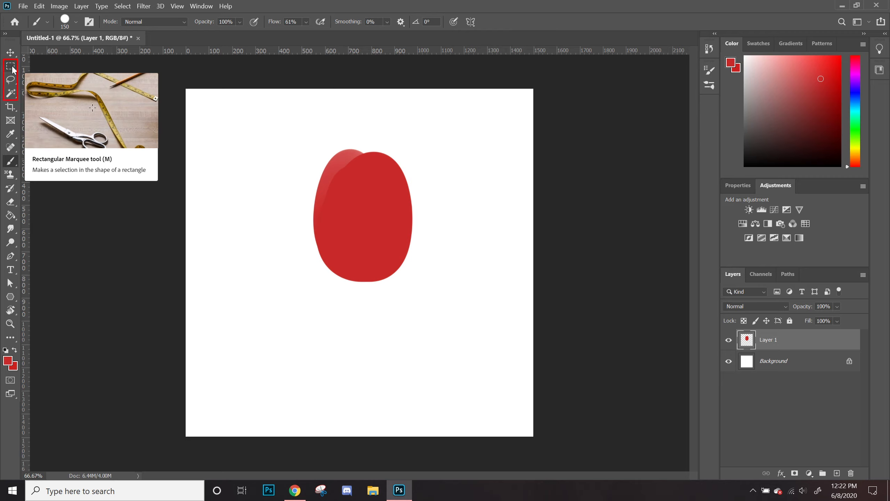
Step: Browse the selection tools and draw a rectangular marquee selection on the canvas's upper area
{"action": "left_click", "coordinate": [15, 98]}
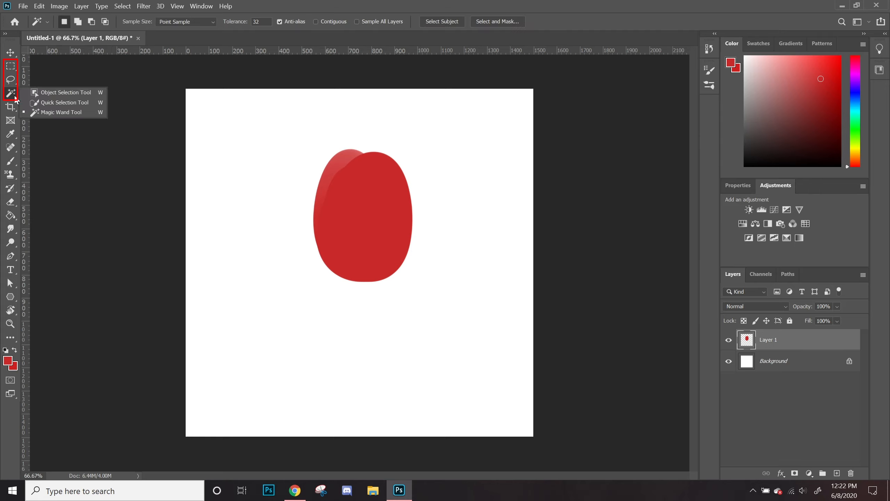
{"action": "left_click", "coordinate": [11, 80]}
{"action": "left_click", "coordinate": [10, 71]}
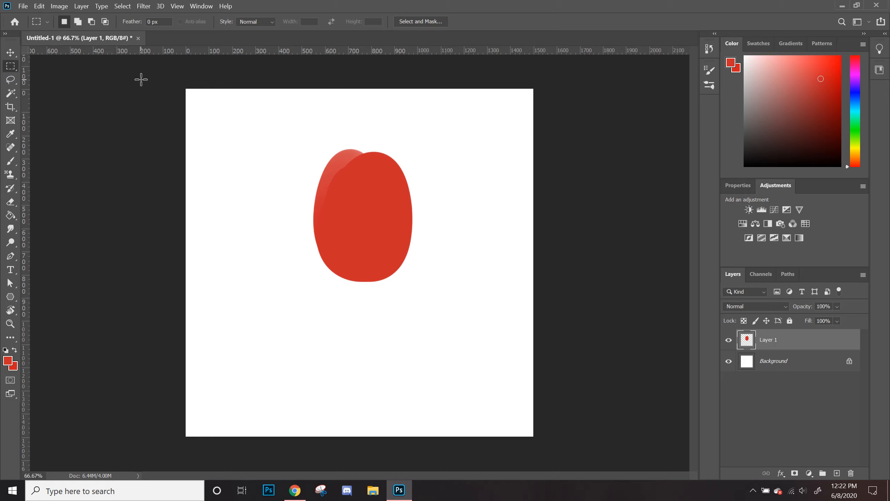
{"action": "left_click_drag", "start_coordinate": [273, 133], "coordinate": [456, 218]}
Step: Draw a freehand Lasso selection looping around the blob's right and lower area
{"action": "key", "text": "l"}
{"action": "mouse_move", "coordinate": [336, 246]}
{"action": "left_mouse_down"}
{"action": "mouse_move", "coordinate": [471, 340]}
{"action": "mouse_move", "coordinate": [403, 163]}
{"action": "mouse_move", "coordinate": [350, 242]}
{"action": "left_mouse_up"}
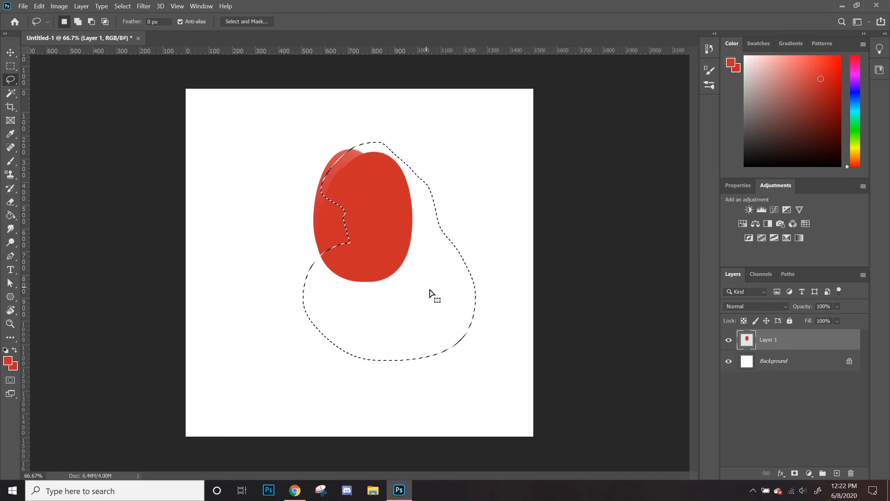
Step: Select the blob with the Magic Wand, then the surrounding white area, and deselect
{"action": "left_click", "coordinate": [10, 93]}
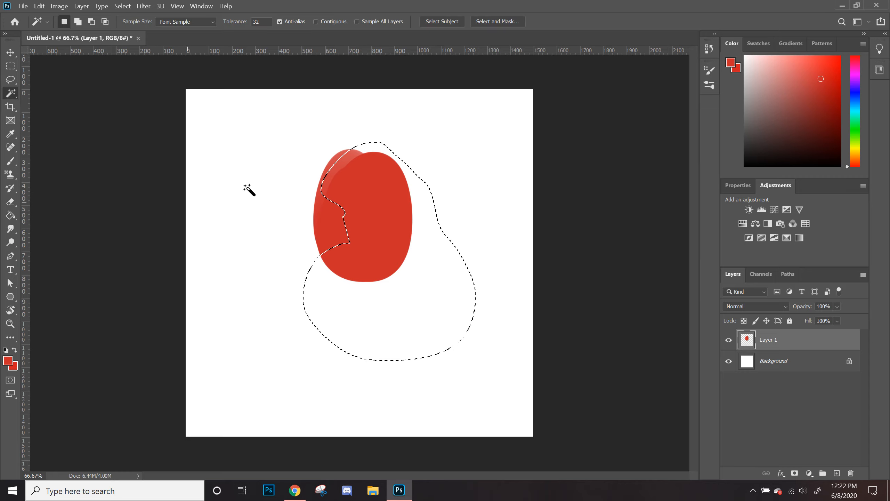
{"action": "left_click", "coordinate": [340, 253]}
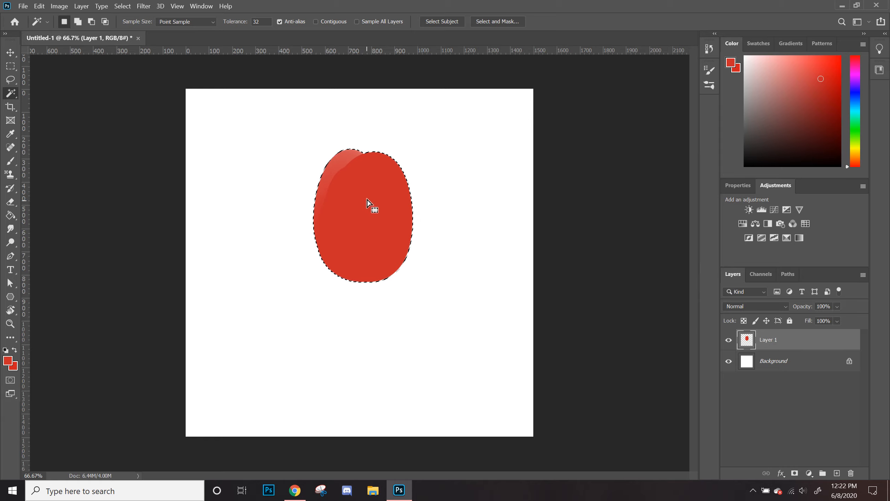
{"action": "left_click", "coordinate": [462, 349]}
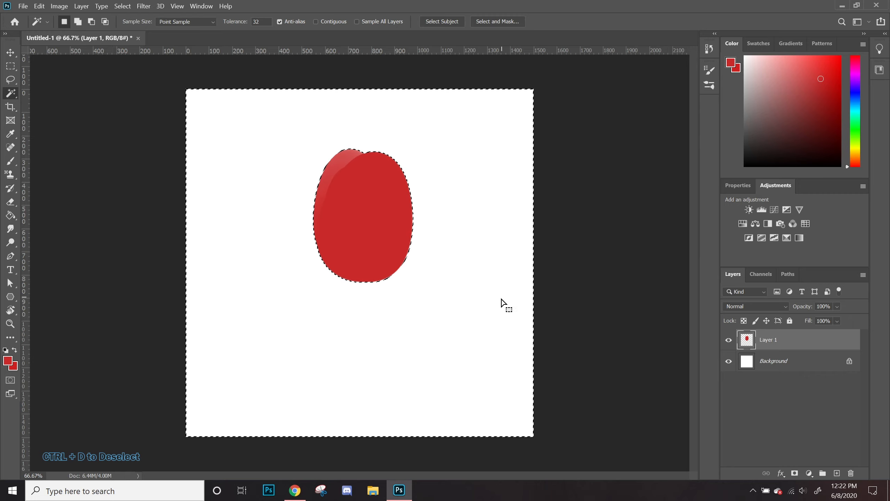
{"action": "key", "text": "ctrl+d"}
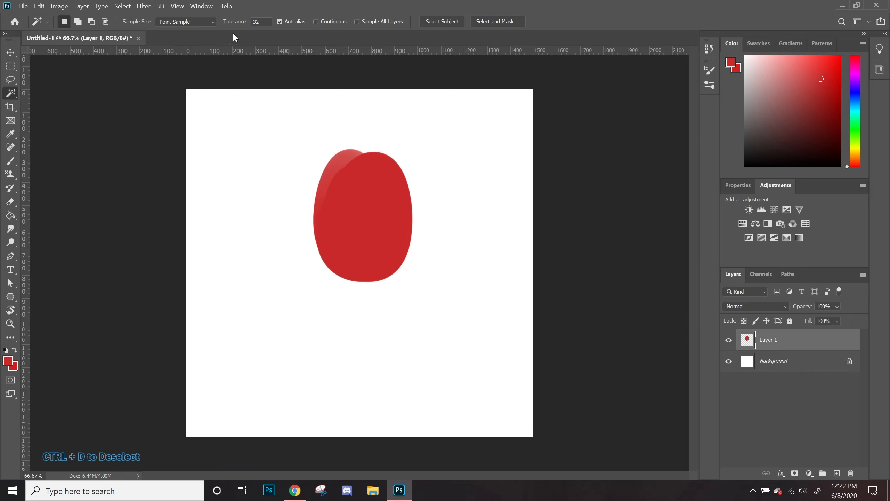
Step: Try cropping the canvas narrower with the Crop tool and cancel the crop
{"action": "left_click", "coordinate": [10, 107]}
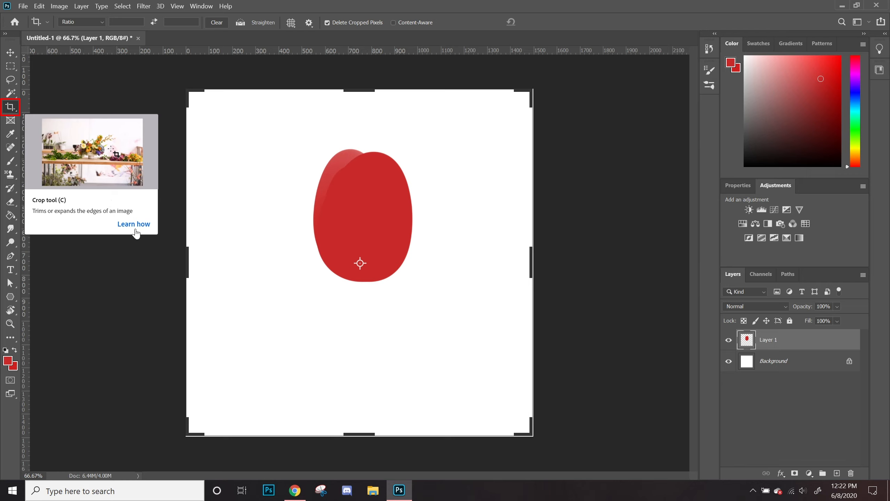
{"action": "left_click_drag", "start_coordinate": [187, 261], "coordinate": [250, 268]}
{"action": "mouse_move", "coordinate": [377, 433]}
{"action": "left_mouse_down"}
{"action": "mouse_move", "coordinate": [383, 370]}
{"action": "mouse_move", "coordinate": [439, 391]}
{"action": "mouse_move", "coordinate": [402, 274]}
{"action": "mouse_move", "coordinate": [434, 460]}
{"action": "mouse_move", "coordinate": [414, 413]}
{"action": "mouse_move", "coordinate": [413, 423]}
{"action": "mouse_move", "coordinate": [383, 436]}
{"action": "left_mouse_up"}
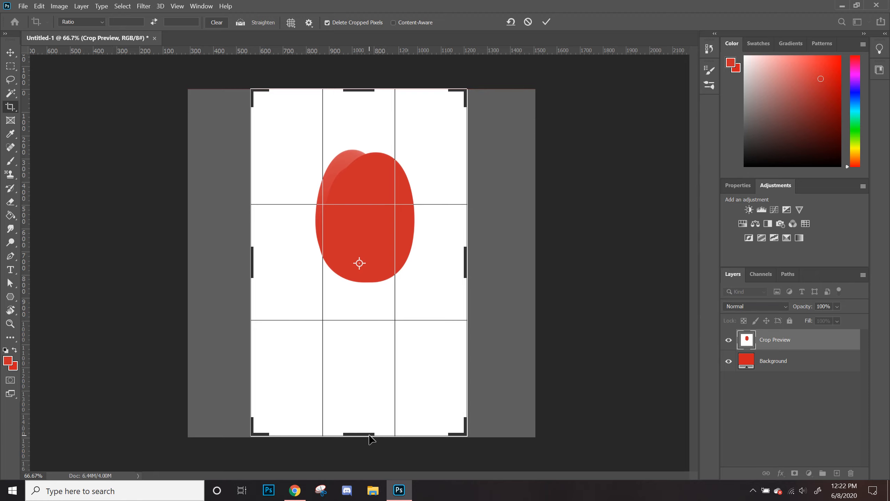
{"action": "left_click_drag", "start_coordinate": [398, 395], "coordinate": [398, 329]}
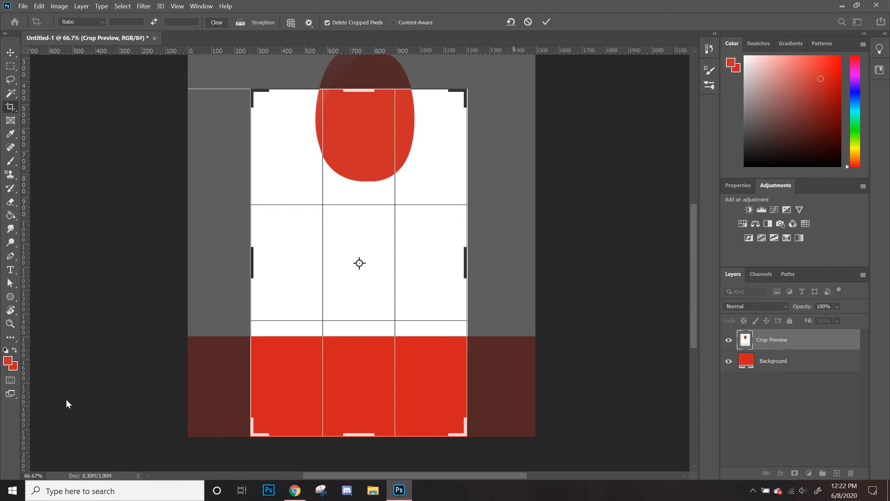
{"action": "left_click", "coordinate": [529, 22]}
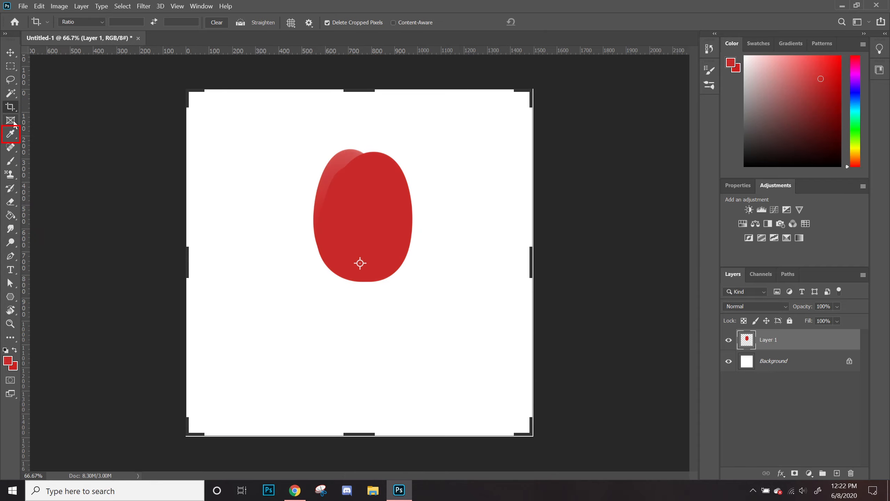
Step: Sample the blob's red with the Eyedropper and switch back to the brush
{"action": "left_click", "coordinate": [16, 137]}
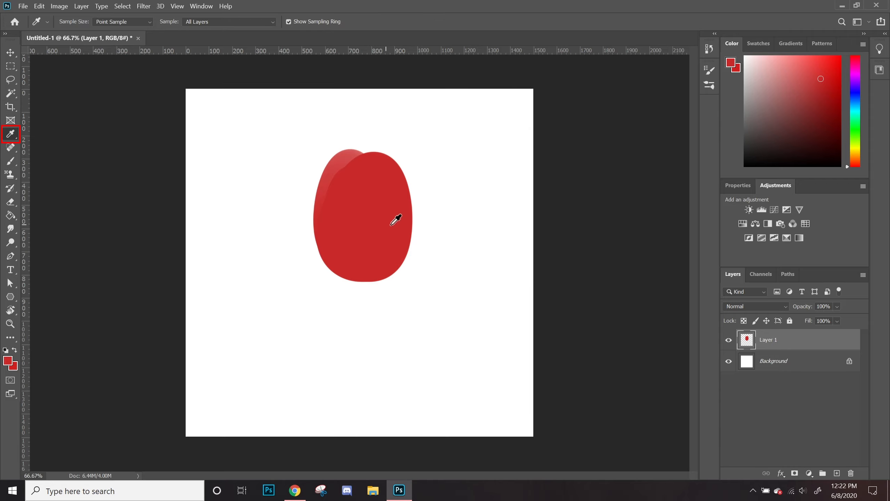
{"action": "left_click_drag", "start_coordinate": [251, 221], "coordinate": [342, 235]}
{"action": "key", "text": "b"}
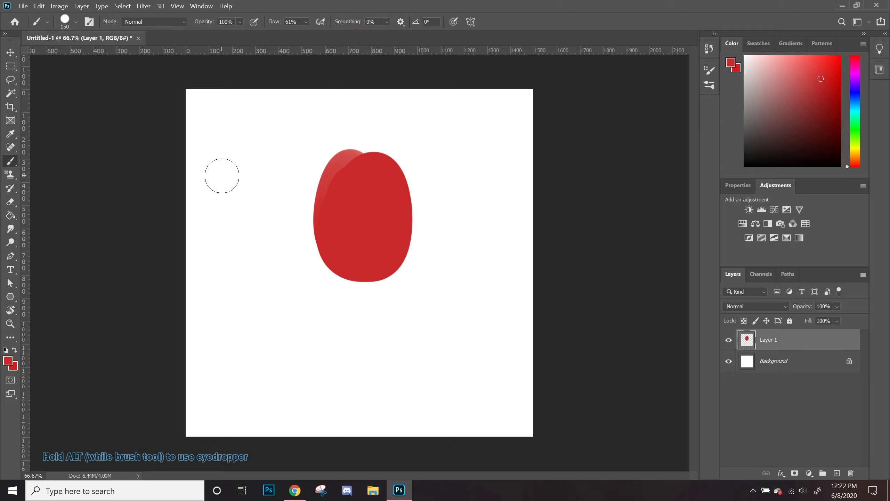
{"action": "key", "text": "alt"}
Step: Shrink the Spot Healing Brush and heal away the blob's lighter left edge
{"action": "left_click", "coordinate": [12, 145]}
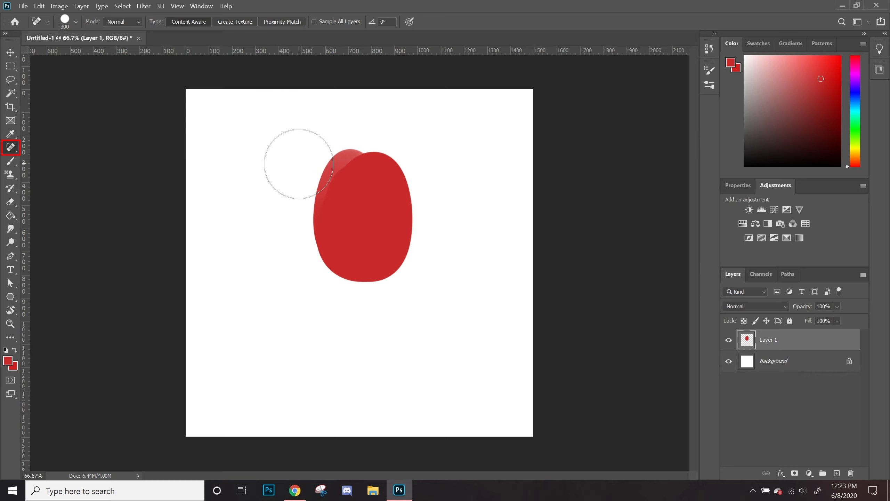
{"action": "key", "text": "bracketleft"}
{"action": "key", "text": "bracketleft"}
{"action": "key", "text": "bracketleft"}
{"action": "key", "text": "bracketleft"}
{"action": "mouse_move", "coordinate": [352, 155]}
{"action": "left_mouse_down"}
{"action": "mouse_move", "coordinate": [323, 178]}
{"action": "mouse_move", "coordinate": [333, 237]}
{"action": "left_mouse_up"}
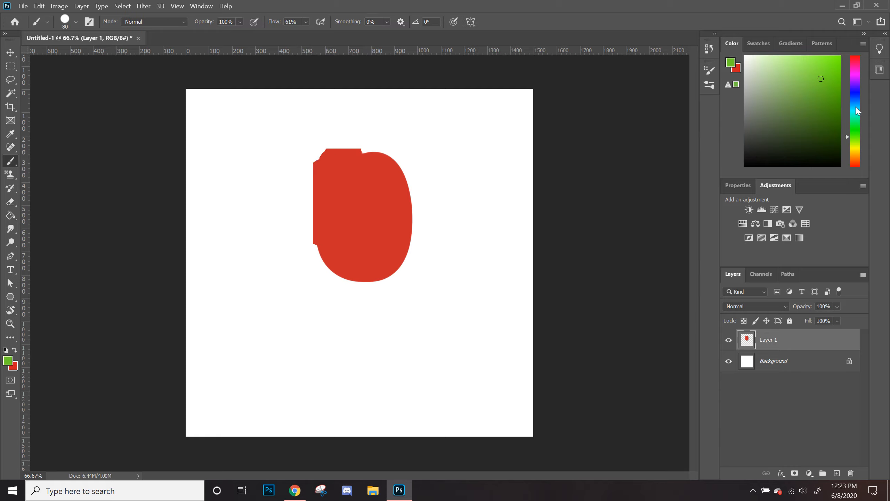
Step: Pick a light cyan colour, paint a spot on the blob, and remove it with the Spot Healing Brush
{"action": "left_click", "coordinate": [858, 113]}
{"action": "left_click_drag", "start_coordinate": [759, 65], "coordinate": [756, 68]}
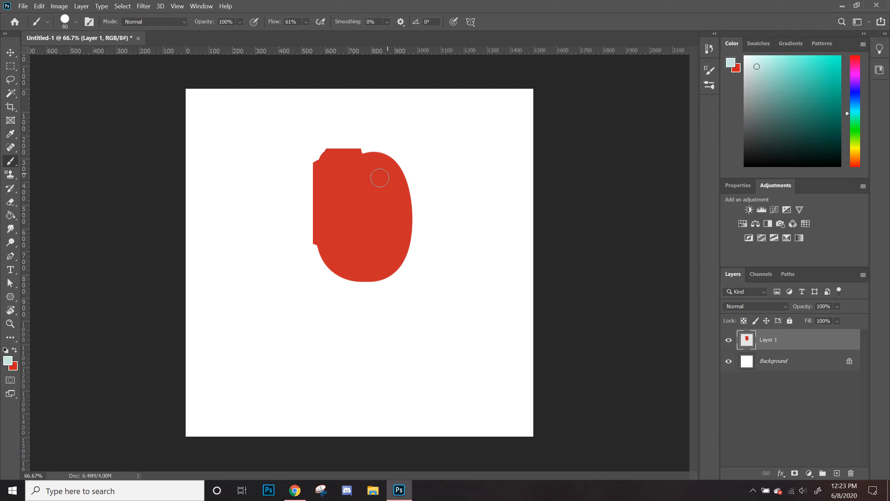
{"action": "left_click_drag", "start_coordinate": [352, 205], "coordinate": [362, 209]}
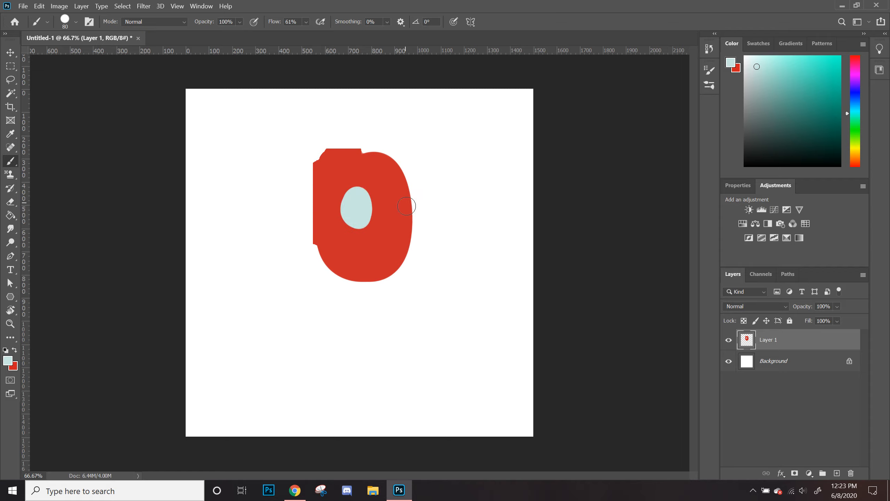
{"action": "left_click", "coordinate": [10, 147]}
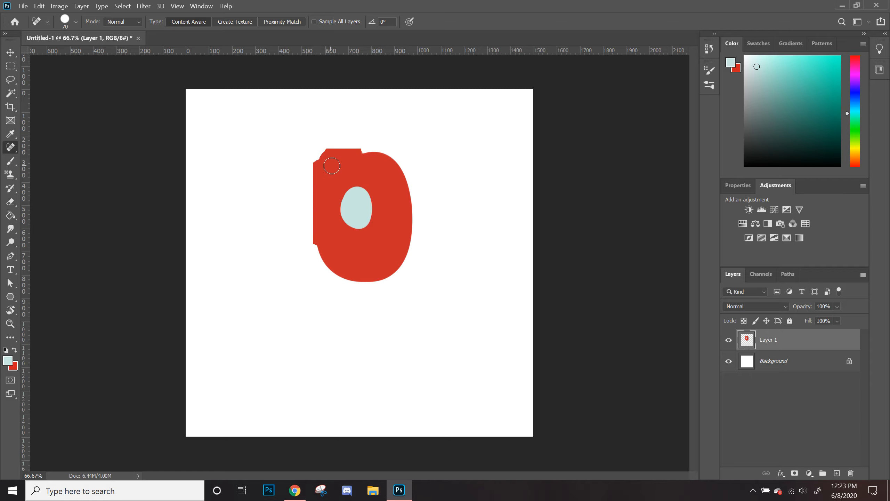
{"action": "mouse_move", "coordinate": [359, 185]}
{"action": "left_mouse_down"}
{"action": "mouse_move", "coordinate": [365, 221]}
{"action": "mouse_move", "coordinate": [343, 212]}
{"action": "mouse_move", "coordinate": [365, 230]}
{"action": "left_mouse_up"}
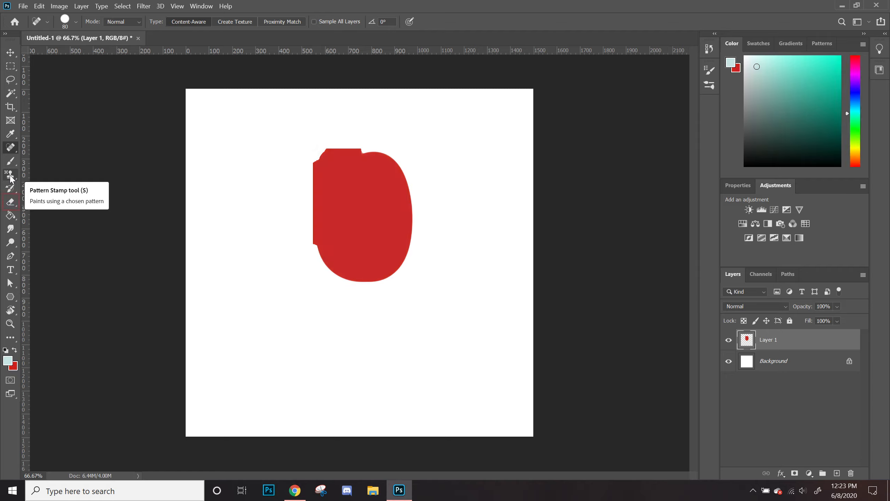
Step: Erase the blob's lower-right half along a diagonal with the Eraser
{"action": "left_click", "coordinate": [11, 203]}
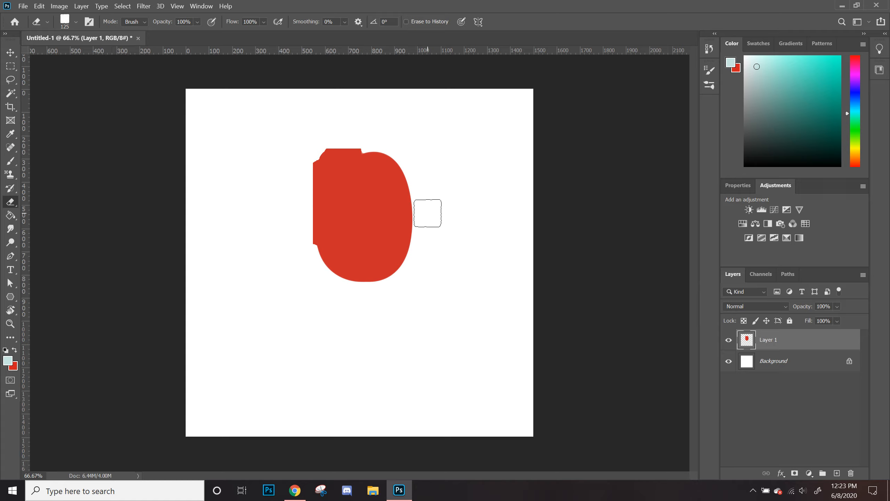
{"action": "mouse_move", "coordinate": [441, 201]}
{"action": "left_mouse_down"}
{"action": "mouse_move", "coordinate": [351, 306]}
{"action": "mouse_move", "coordinate": [463, 196]}
{"action": "mouse_move", "coordinate": [332, 312]}
{"action": "mouse_move", "coordinate": [329, 301]}
{"action": "mouse_move", "coordinate": [424, 198]}
{"action": "mouse_move", "coordinate": [329, 290]}
{"action": "left_mouse_up"}
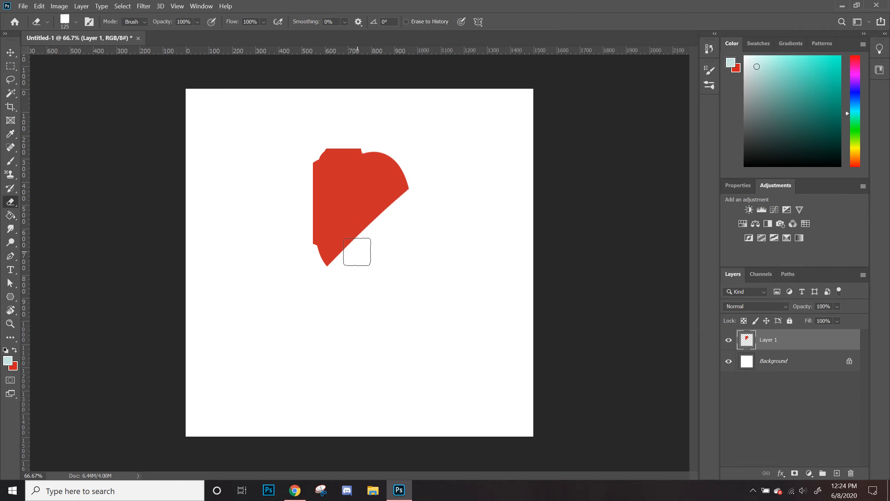
Step: Paint light cyan strokes below the erased edge and undo the last stroke
{"action": "key", "text": "b"}
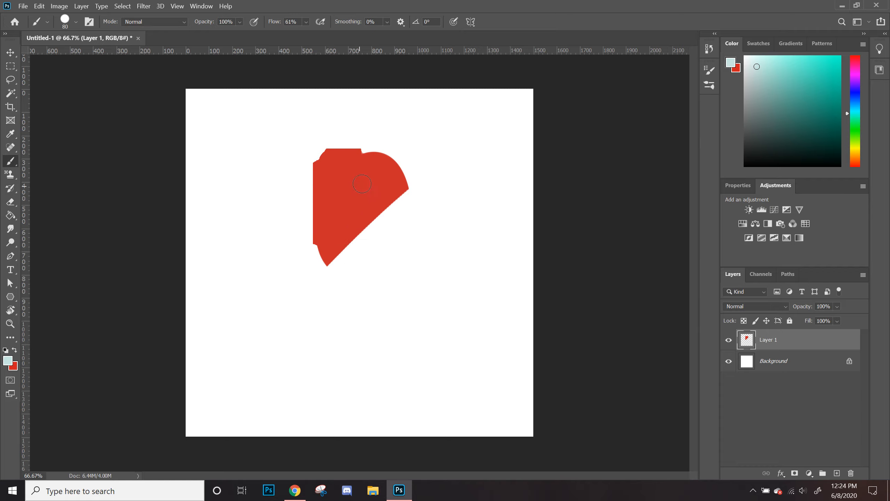
{"action": "mouse_move", "coordinate": [343, 263]}
{"action": "left_mouse_down"}
{"action": "mouse_move", "coordinate": [371, 250]}
{"action": "mouse_move", "coordinate": [391, 249]}
{"action": "mouse_move", "coordinate": [372, 313]}
{"action": "mouse_move", "coordinate": [379, 290]}
{"action": "left_mouse_up"}
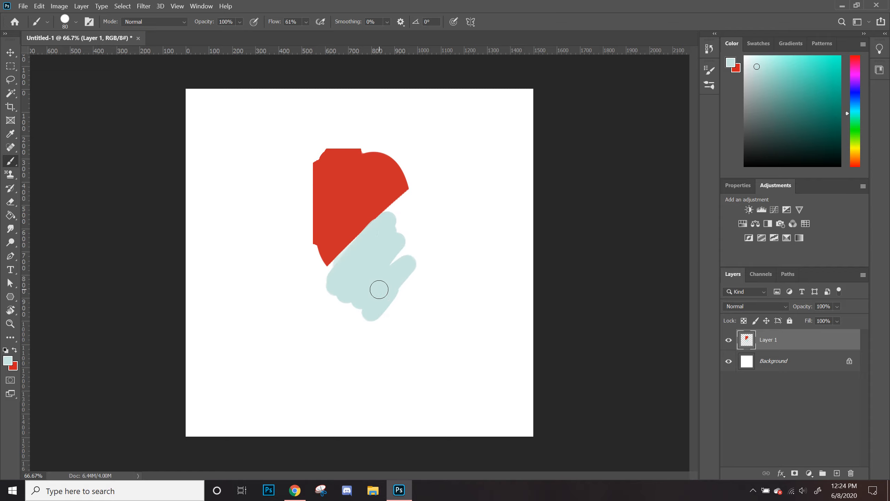
{"action": "key", "text": "ctrl+z"}
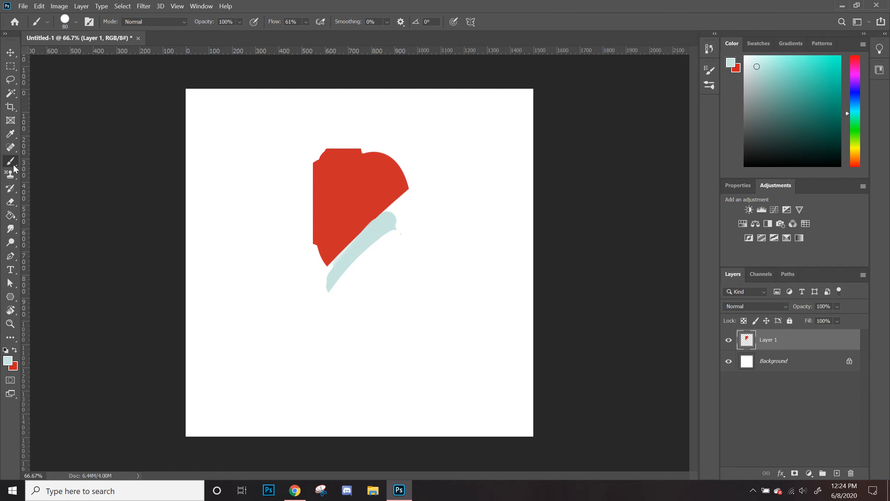
Step: Select all of Layer 1, delete its contents, and deselect
{"action": "left_click", "coordinate": [11, 216]}
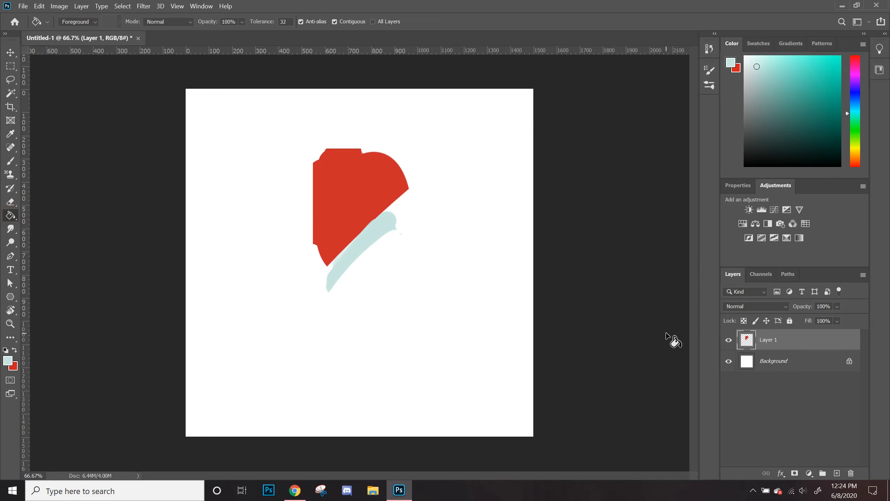
{"action": "key", "text": "ctrl+a"}
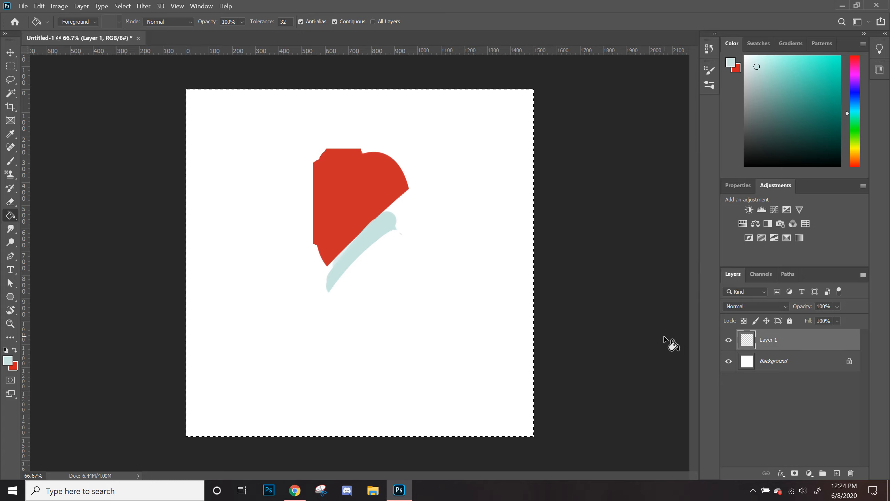
{"action": "key", "text": "Delete"}
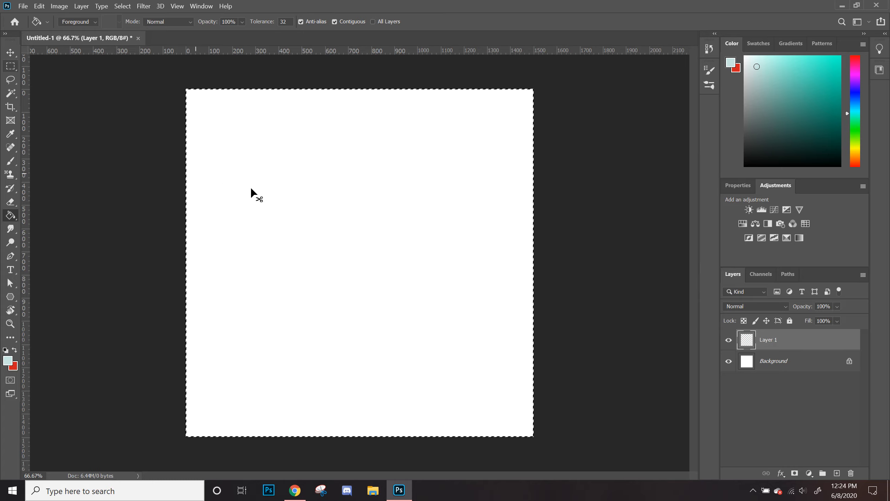
{"action": "key", "text": "ctrl+d"}
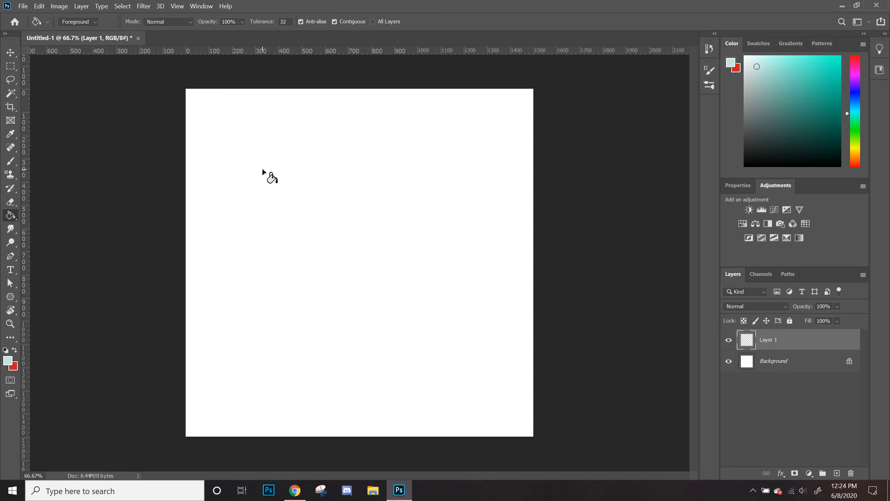
Step: Choose a blue colour and paint a blue ring on Layer 1
{"action": "key", "text": "b"}
{"action": "left_click", "coordinate": [852, 94]}
{"action": "left_click", "coordinate": [826, 70]}
{"action": "mouse_move", "coordinate": [374, 165]}
{"action": "left_mouse_down"}
{"action": "mouse_move", "coordinate": [302, 270]}
{"action": "mouse_move", "coordinate": [415, 256]}
{"action": "mouse_move", "coordinate": [378, 169]}
{"action": "mouse_move", "coordinate": [308, 179]}
{"action": "mouse_move", "coordinate": [287, 251]}
{"action": "mouse_move", "coordinate": [385, 268]}
{"action": "left_mouse_up"}
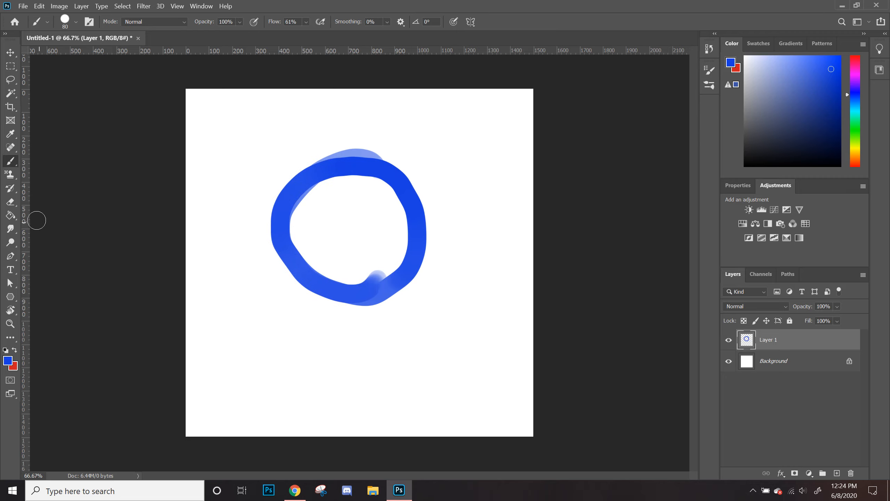
Step: Fill the ring's interior and outline blue with the Paint Bucket
{"action": "left_click", "coordinate": [11, 216]}
{"action": "left_click", "coordinate": [340, 260]}
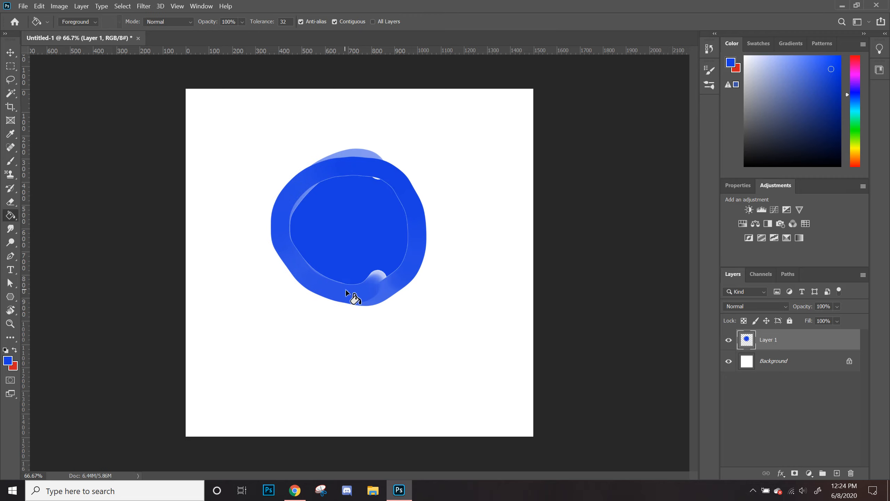
{"action": "left_click", "coordinate": [377, 275]}
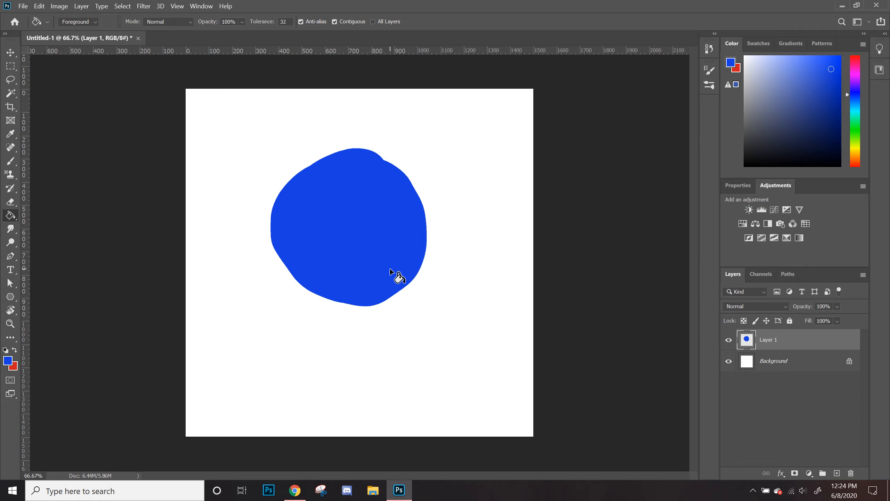
{"action": "key", "text": "ctrl+z"}
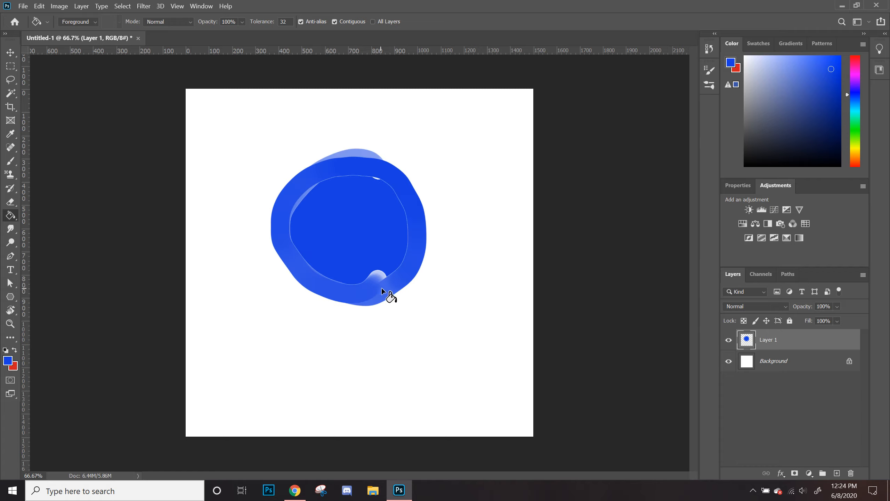
{"action": "left_click", "coordinate": [376, 283]}
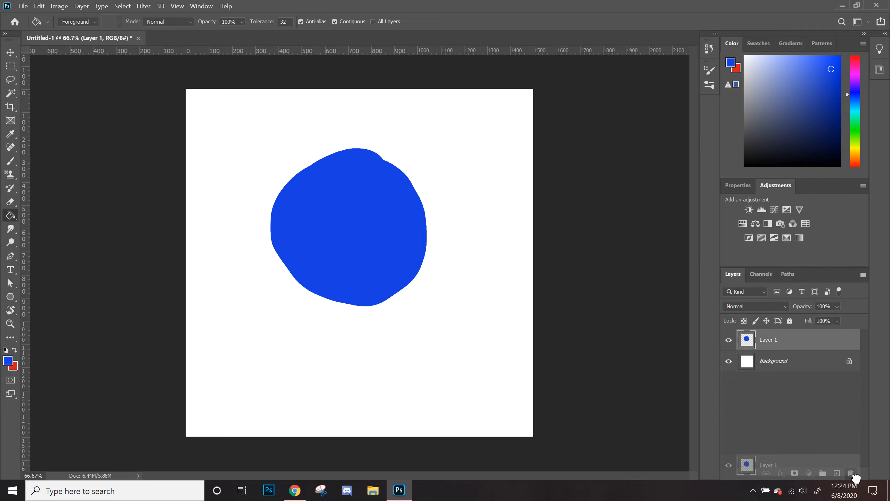
Step: Delete Layer 1 and switch to the Smudge tool
{"action": "left_click_drag", "start_coordinate": [809, 341], "coordinate": [850, 472]}
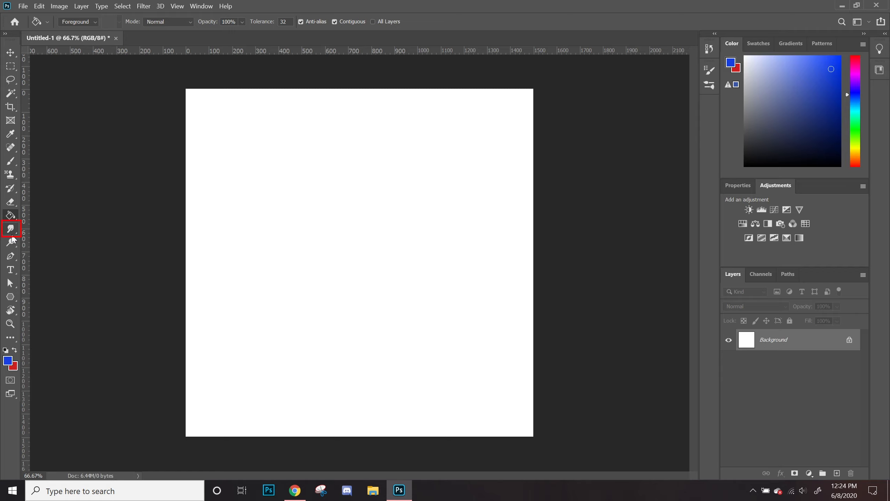
{"action": "key", "text": "b"}
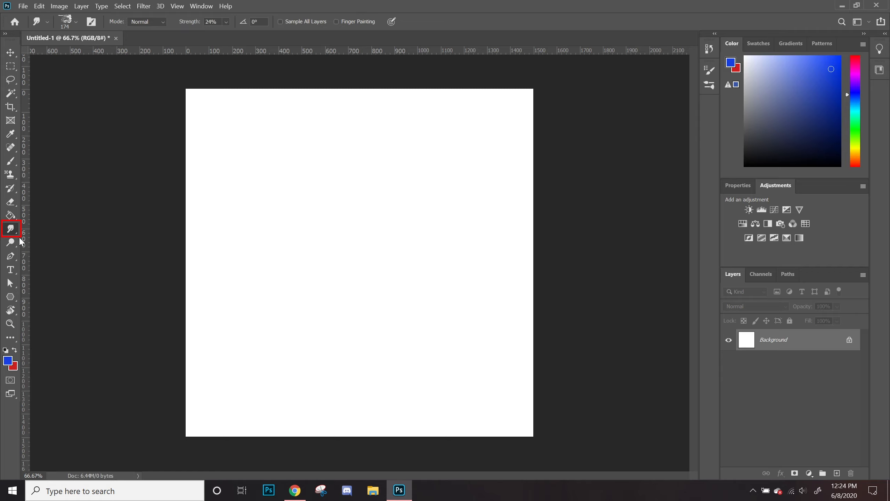
Step: Smear the blue paint across the background with the Smudge tool, reducing the brush size partway
{"action": "mouse_move", "coordinate": [338, 170]}
{"action": "left_mouse_down"}
{"action": "mouse_move", "coordinate": [278, 247]}
{"action": "mouse_move", "coordinate": [362, 198]}
{"action": "mouse_move", "coordinate": [343, 207]}
{"action": "left_mouse_up"}
{"action": "left_click", "coordinate": [10, 229]}
{"action": "mouse_move", "coordinate": [267, 224]}
{"action": "left_mouse_down"}
{"action": "mouse_move", "coordinate": [288, 216]}
{"action": "mouse_move", "coordinate": [315, 233]}
{"action": "mouse_move", "coordinate": [394, 243]}
{"action": "mouse_move", "coordinate": [342, 213]}
{"action": "mouse_move", "coordinate": [379, 201]}
{"action": "mouse_move", "coordinate": [337, 250]}
{"action": "mouse_move", "coordinate": [391, 199]}
{"action": "mouse_move", "coordinate": [349, 167]}
{"action": "mouse_move", "coordinate": [354, 204]}
{"action": "mouse_move", "coordinate": [382, 204]}
{"action": "mouse_move", "coordinate": [402, 160]}
{"action": "mouse_move", "coordinate": [331, 267]}
{"action": "mouse_move", "coordinate": [394, 170]}
{"action": "left_mouse_up"}
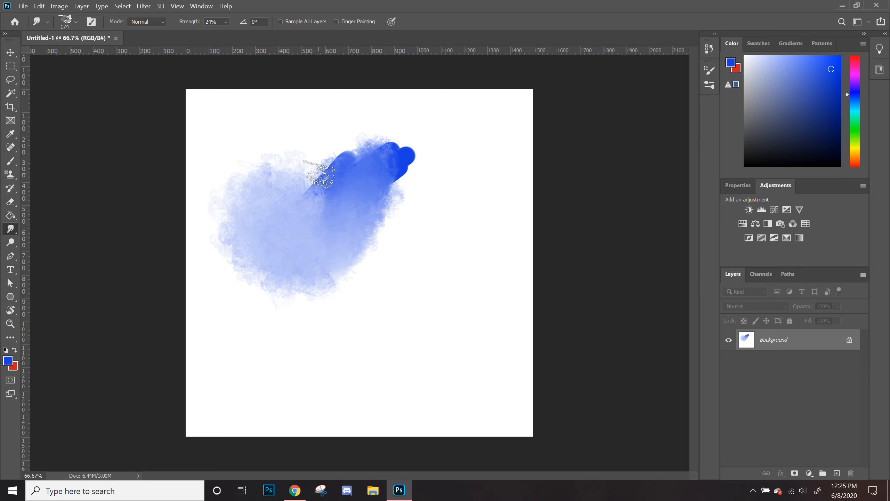
{"action": "left_click_drag", "start_coordinate": [319, 176], "coordinate": [323, 171]}
{"action": "key", "text": "bracketleft"}
{"action": "key", "text": "bracketleft"}
{"action": "key", "text": "bracketleft"}
{"action": "key", "text": "bracketleft"}
{"action": "mouse_move", "coordinate": [389, 165]}
{"action": "left_mouse_down"}
{"action": "mouse_move", "coordinate": [399, 209]}
{"action": "mouse_move", "coordinate": [390, 164]}
{"action": "mouse_move", "coordinate": [394, 260]}
{"action": "mouse_move", "coordinate": [426, 270]}
{"action": "mouse_move", "coordinate": [351, 256]}
{"action": "left_mouse_up"}
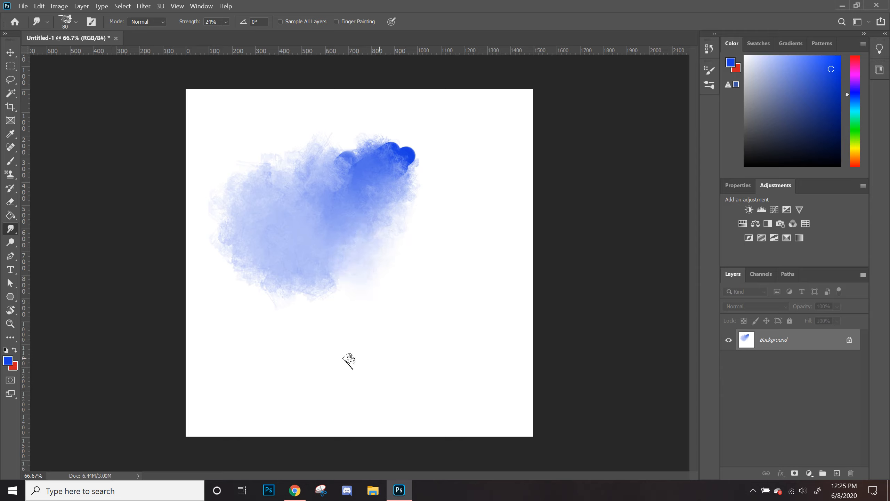
Step: Lighten one spot of the blue smear with the Dodge tool and darken another with the Burn tool
{"action": "left_click", "coordinate": [11, 242]}
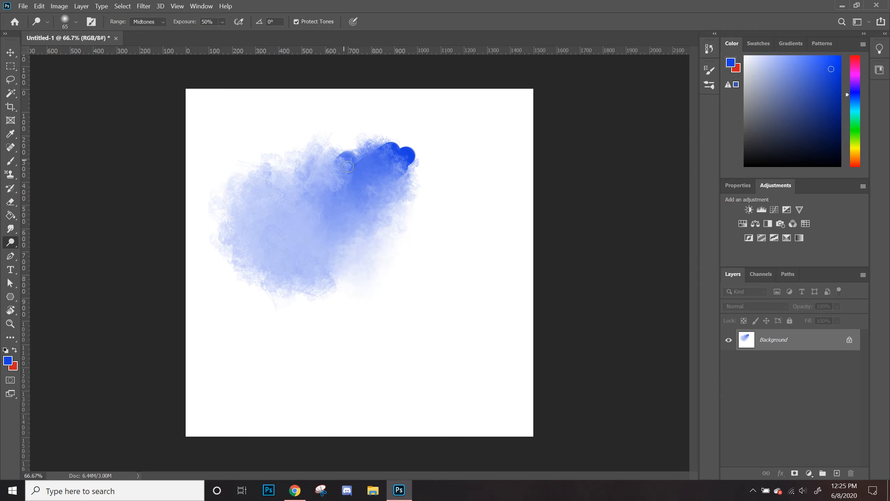
{"action": "mouse_move", "coordinate": [377, 164]}
{"action": "left_mouse_down"}
{"action": "mouse_move", "coordinate": [368, 175]}
{"action": "mouse_move", "coordinate": [383, 180]}
{"action": "left_mouse_up"}
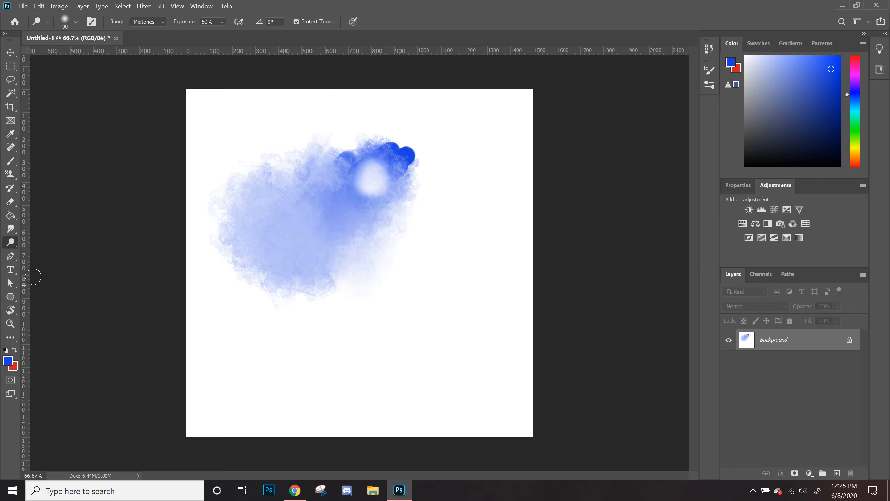
{"action": "right_click", "coordinate": [13, 247]}
{"action": "left_click", "coordinate": [52, 251]}
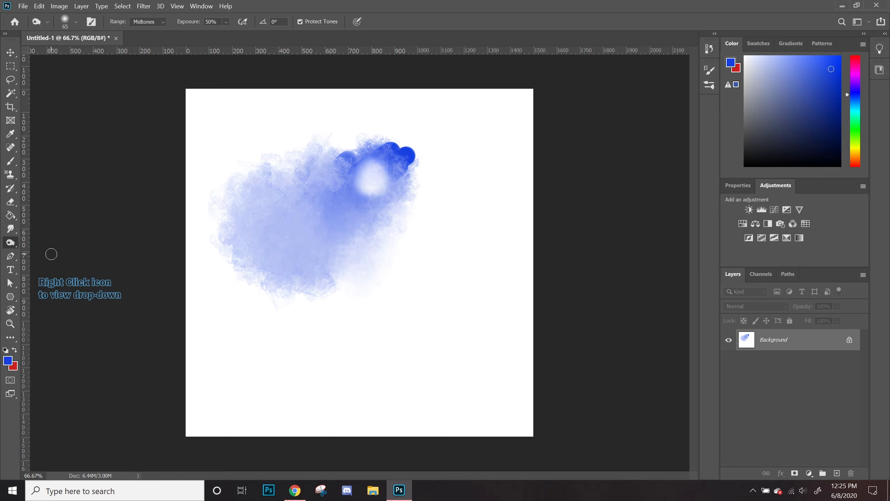
{"action": "mouse_move", "coordinate": [336, 189]}
{"action": "left_mouse_down"}
{"action": "mouse_move", "coordinate": [327, 193]}
{"action": "mouse_move", "coordinate": [331, 176]}
{"action": "mouse_move", "coordinate": [317, 198]}
{"action": "mouse_move", "coordinate": [329, 184]}
{"action": "mouse_move", "coordinate": [335, 216]}
{"action": "left_mouse_up"}
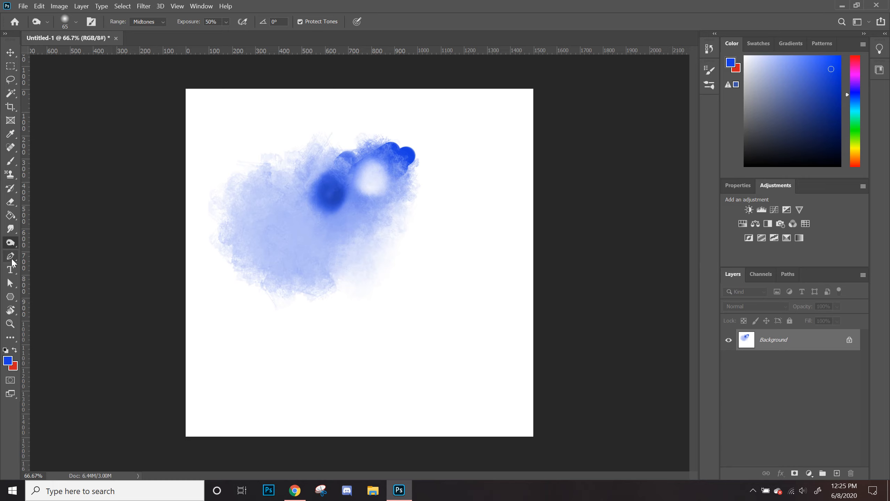
Step: Add a text layer reading "hello world" below the blue smear with the Type tool
{"action": "left_click", "coordinate": [12, 261]}
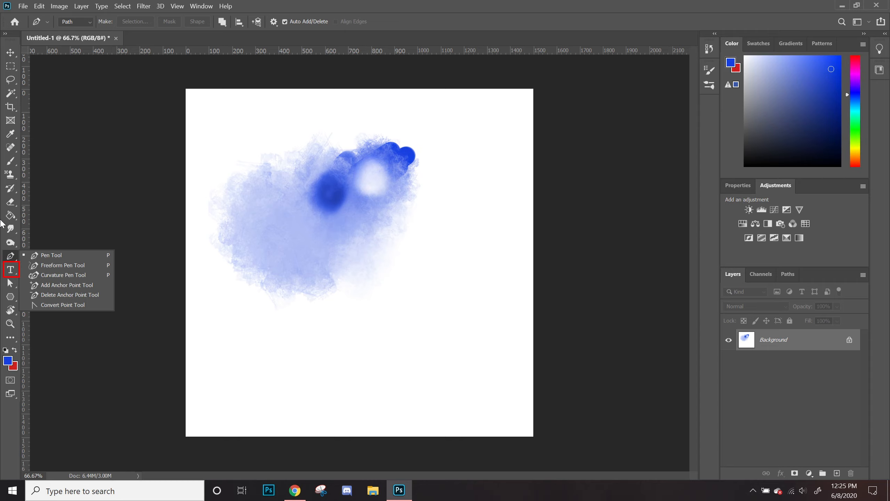
{"action": "left_click", "coordinate": [11, 267]}
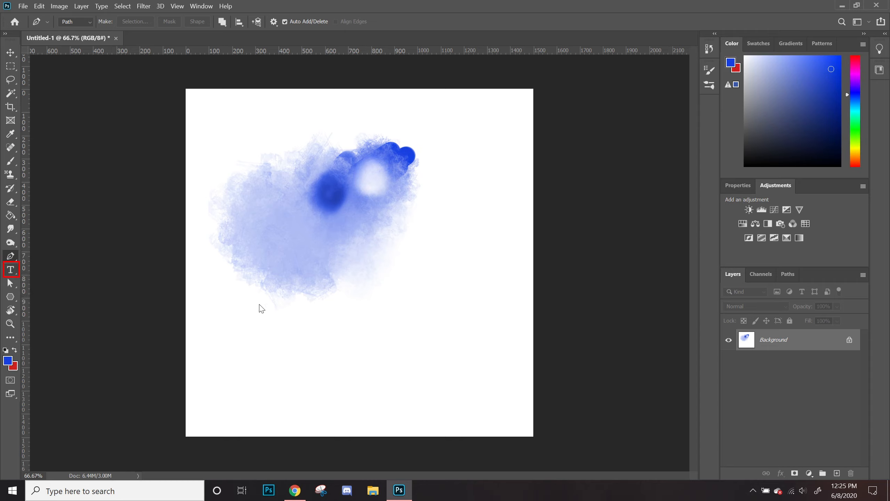
{"action": "left_click", "coordinate": [283, 331]}
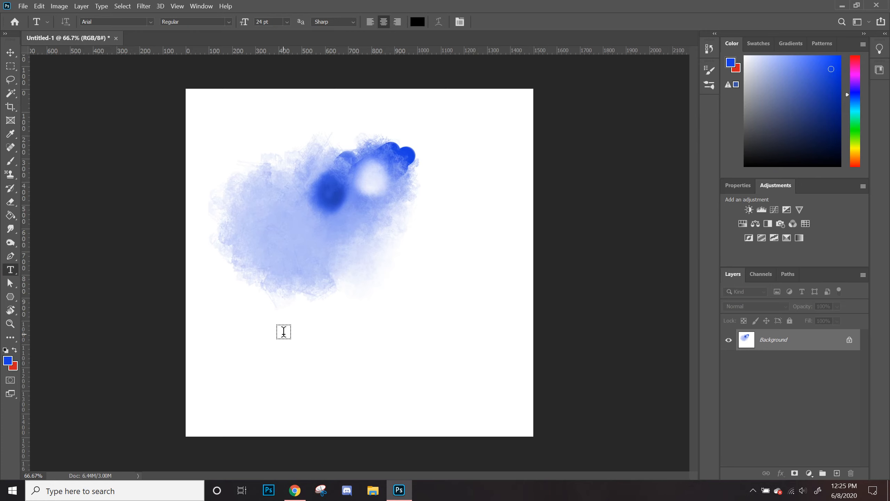
{"action": "left_click", "coordinate": [338, 316]}
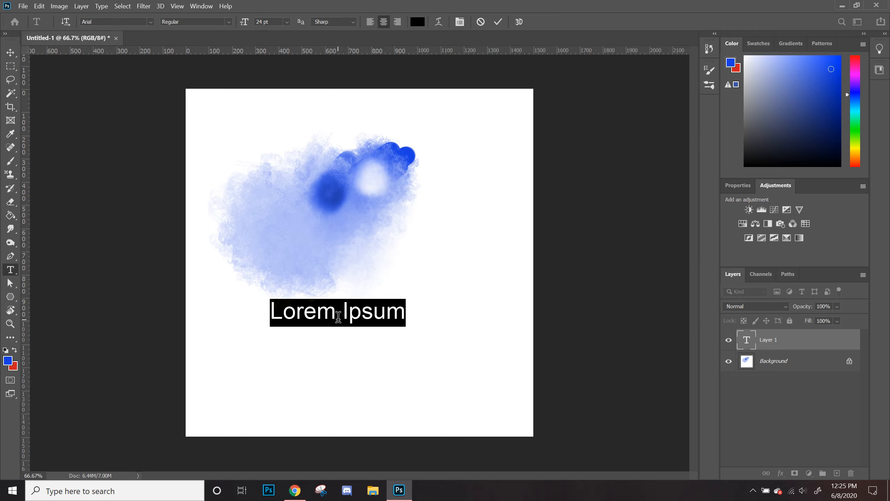
{"action": "type", "text": "hello world"}
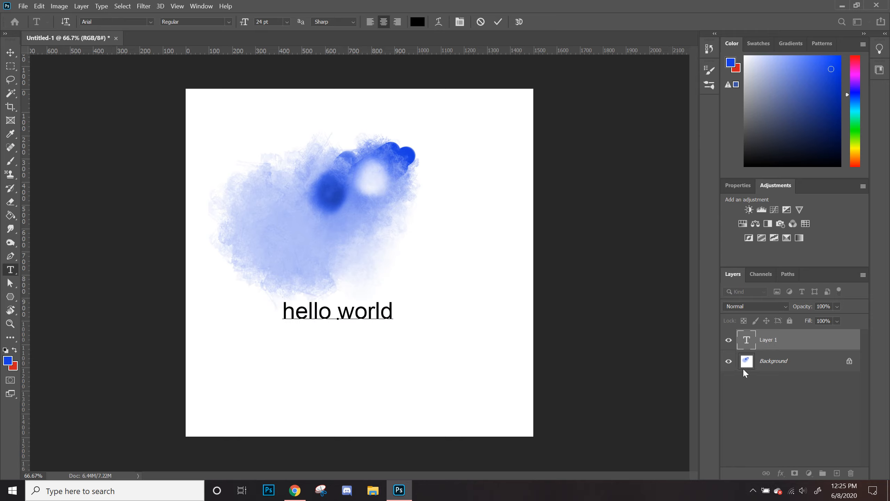
{"action": "left_click", "coordinate": [812, 345]}
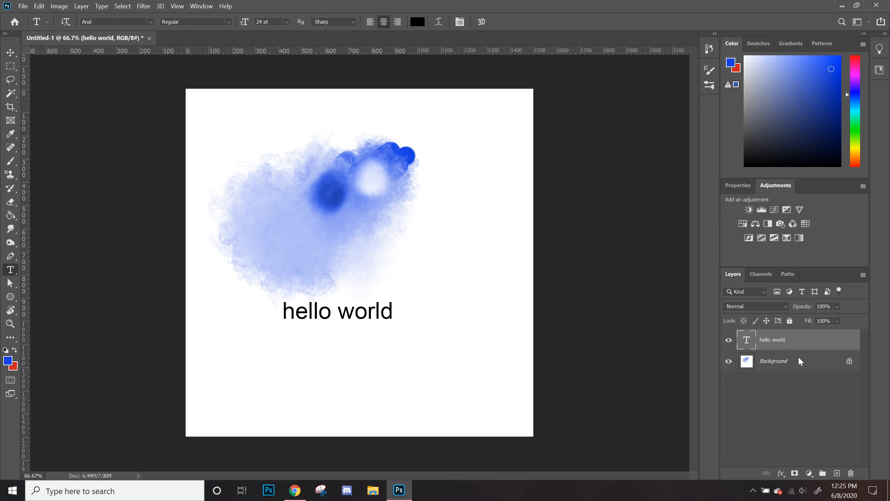
Step: Hide and show the "hello world" text layer, then delete it
{"action": "left_click", "coordinate": [728, 339]}
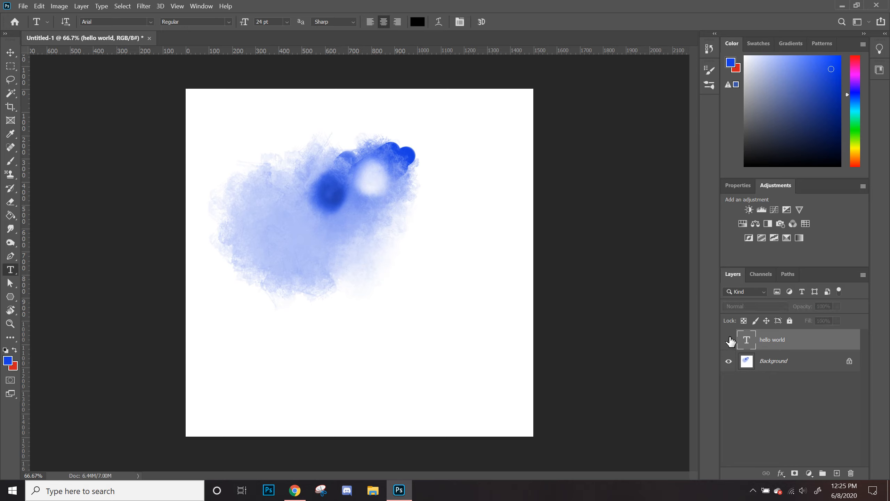
{"action": "left_click", "coordinate": [728, 340]}
{"action": "left_click_drag", "start_coordinate": [838, 347], "coordinate": [850, 472]}
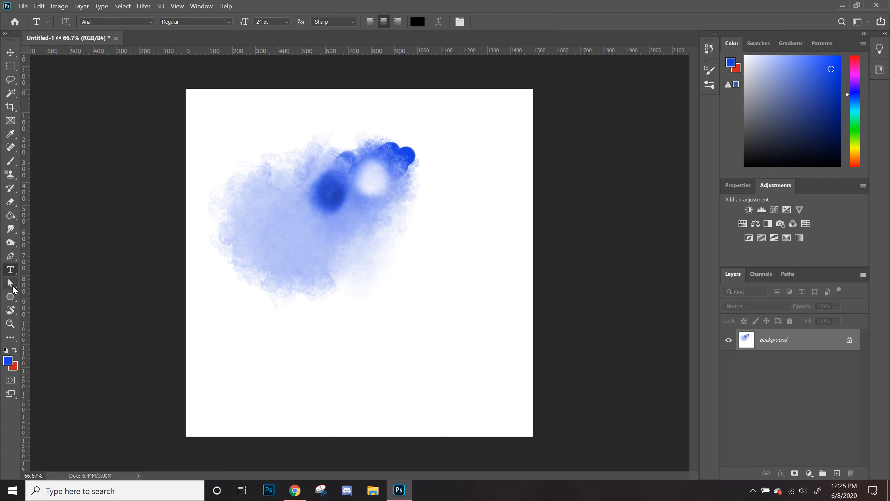
Step: Draw a rectangle about 929 × 597 px with the Rectangle tool and set its fill to blue
{"action": "left_click", "coordinate": [10, 298]}
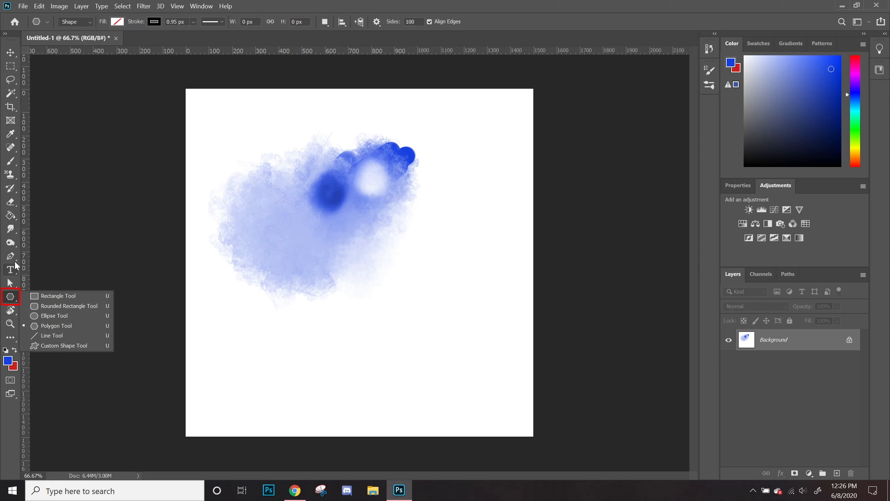
{"action": "left_click", "coordinate": [57, 296]}
{"action": "left_click_drag", "start_coordinate": [244, 241], "coordinate": [460, 380]}
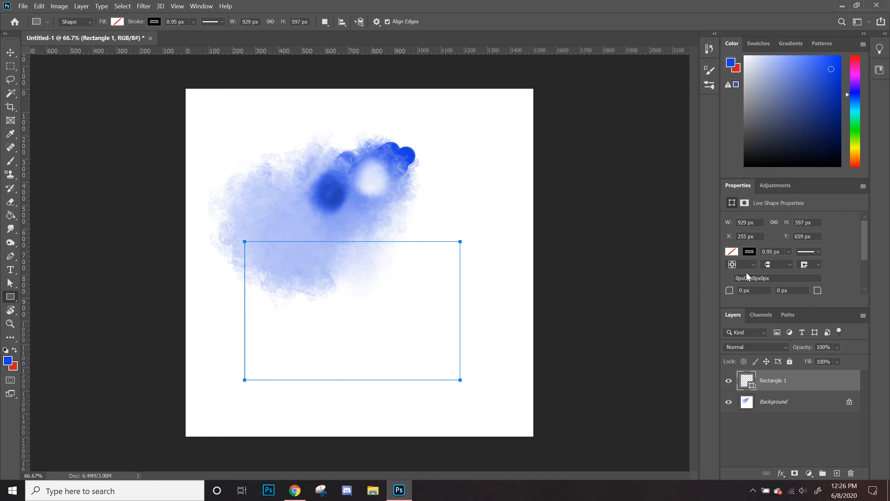
{"action": "left_click", "coordinate": [734, 252]}
{"action": "left_click", "coordinate": [734, 306]}
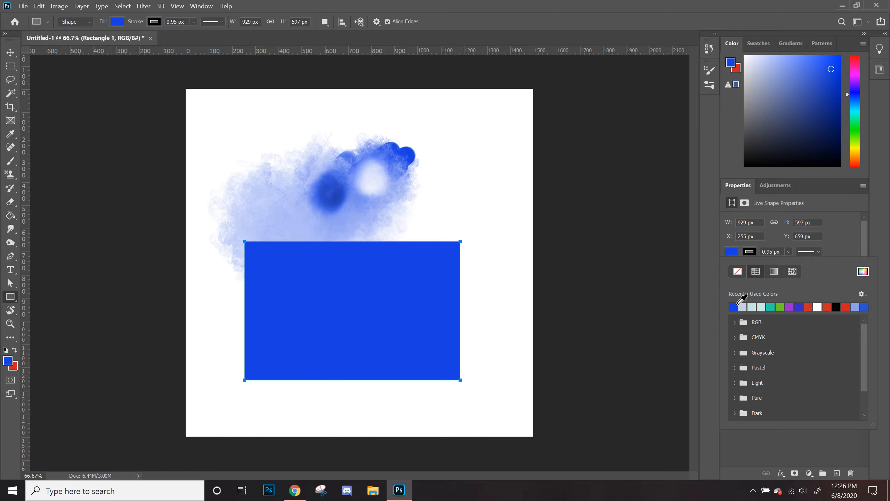
Step: Delete the rectangle's shape layer
{"action": "left_click", "coordinate": [803, 434]}
{"action": "left_click_drag", "start_coordinate": [802, 392], "coordinate": [851, 473]}
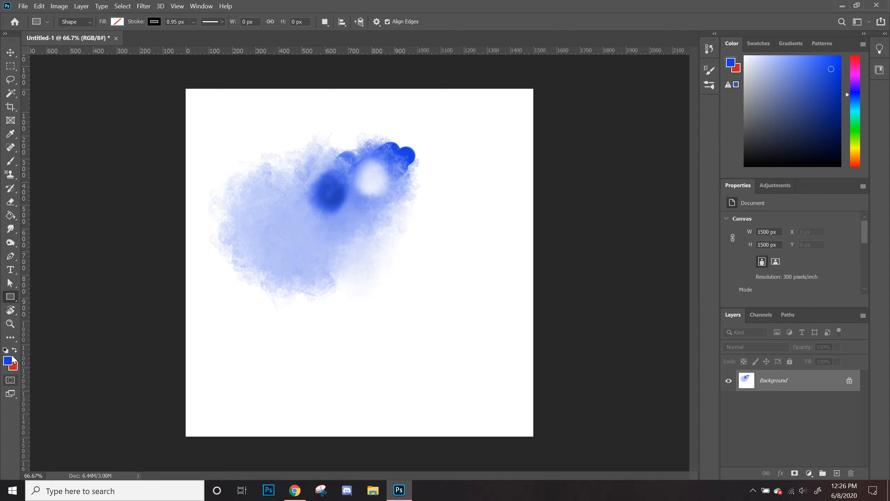
Step: Reset the default black and white colours and fill the background with white
{"action": "left_click", "coordinate": [5, 350]}
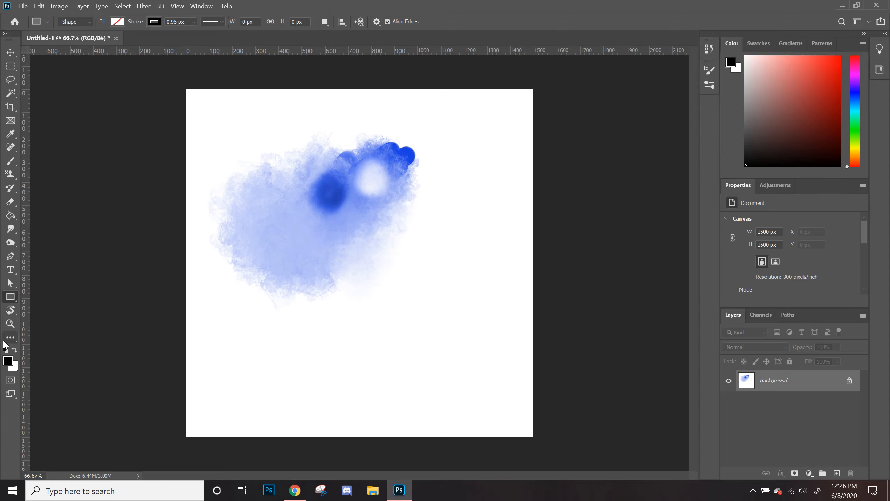
{"action": "key", "text": "ctrl+BackSpace"}
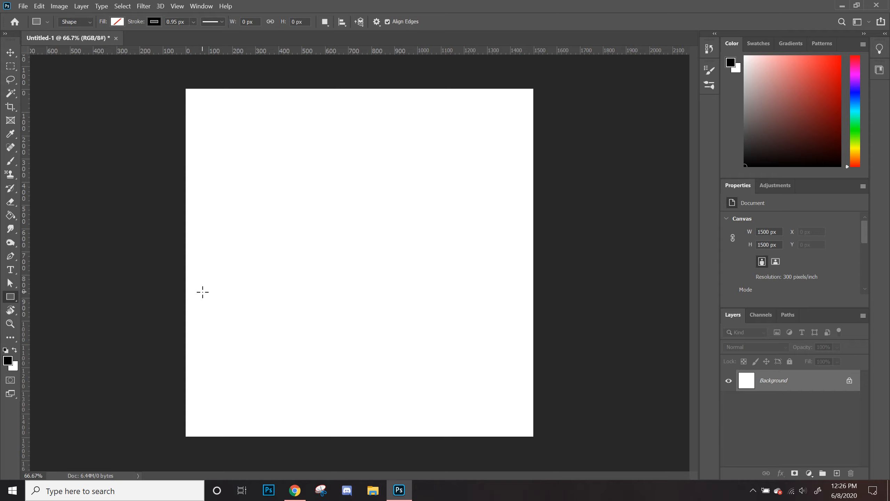
Step: Pick red as the background colour, add a new layer, and fill that layer with red
{"action": "key", "text": "b"}
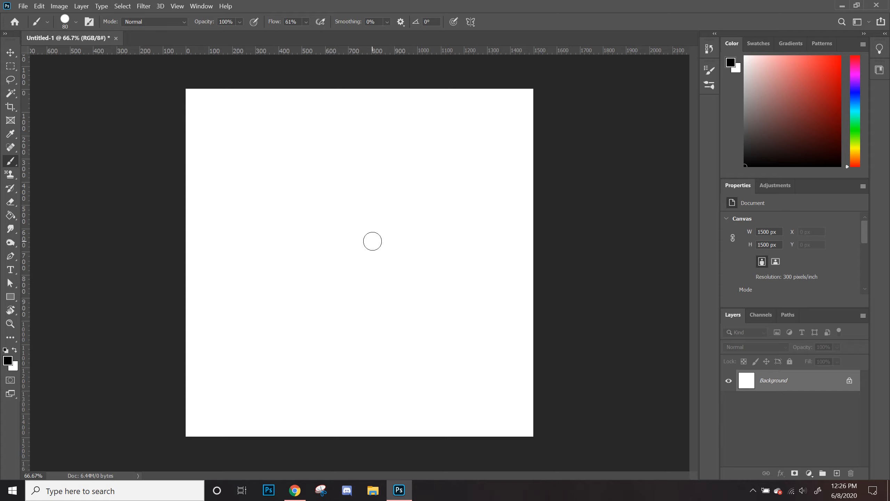
{"action": "left_click", "coordinate": [820, 75]}
{"action": "key", "text": "x"}
{"action": "left_click", "coordinate": [837, 473]}
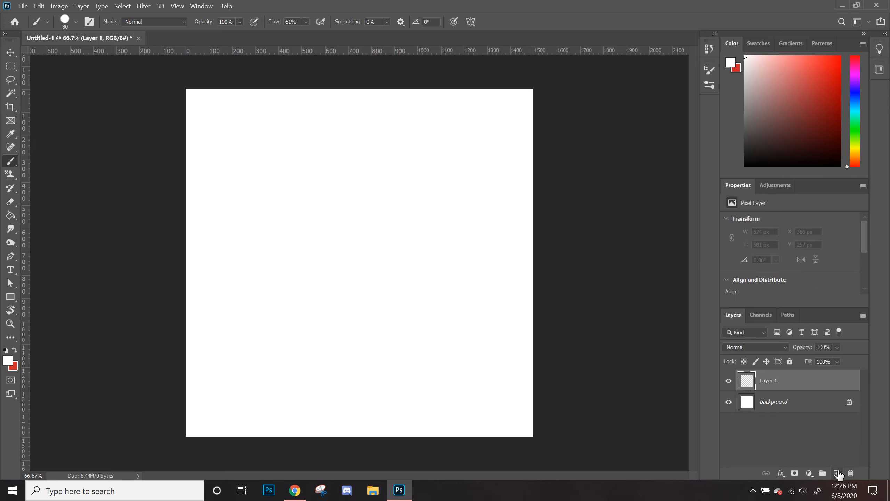
{"action": "key", "text": "ctrl+BackSpace"}
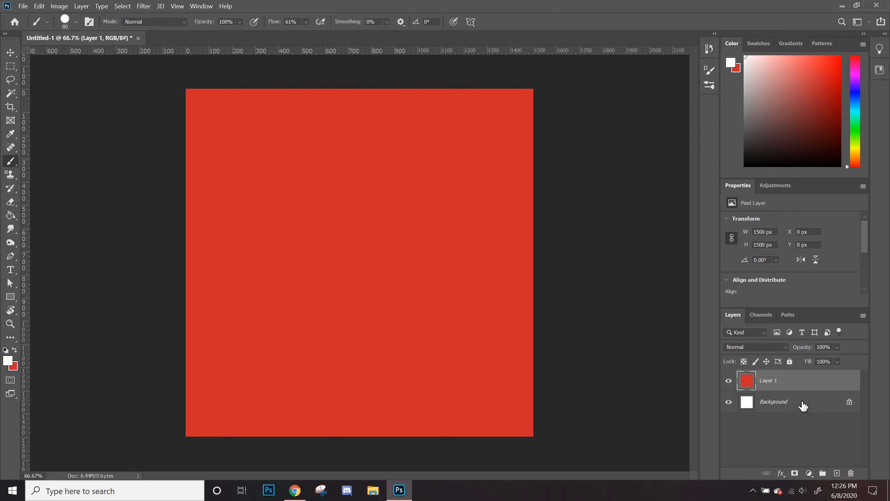
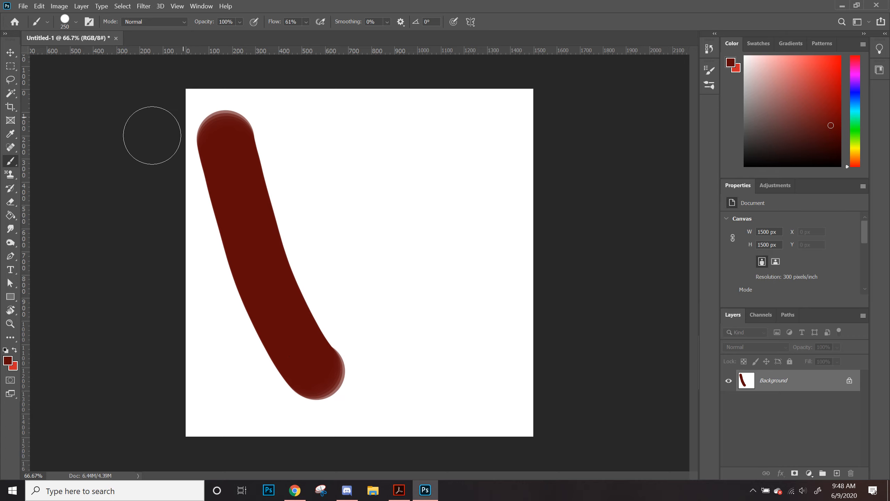
Step: Switch to the Soft Round brush and paint a soft-edged stroke on the canvas
{"action": "left_click", "coordinate": [75, 22]}
{"action": "left_click", "coordinate": [72, 198]}
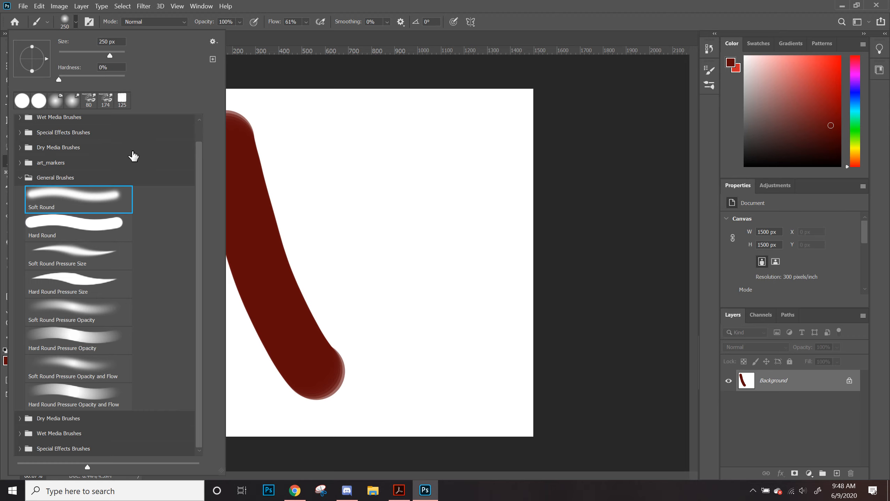
{"action": "left_click", "coordinate": [74, 23]}
{"action": "mouse_move", "coordinate": [300, 124]}
{"action": "left_mouse_down"}
{"action": "mouse_move", "coordinate": [473, 378]}
{"action": "mouse_move", "coordinate": [342, 209]}
{"action": "mouse_move", "coordinate": [303, 121]}
{"action": "left_mouse_up"}
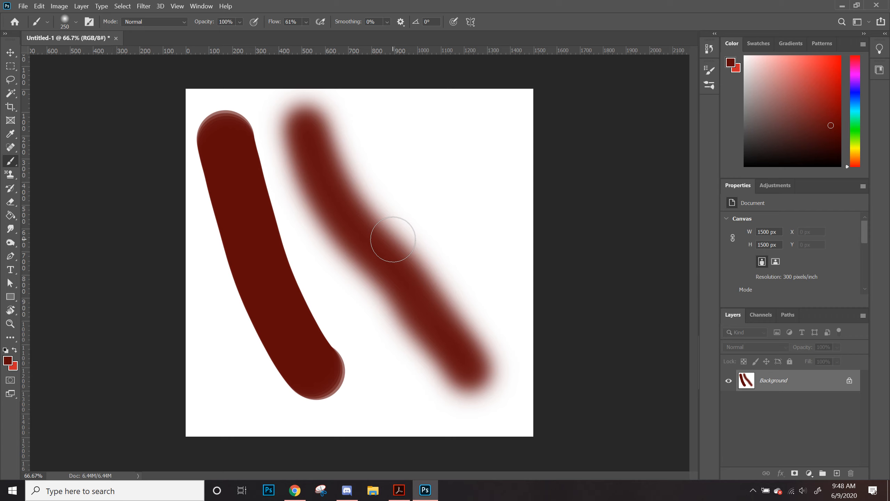
Step: Raise the brush hardness to 100% and paint a hard-edged stroke on the right
{"action": "left_click", "coordinate": [60, 22]}
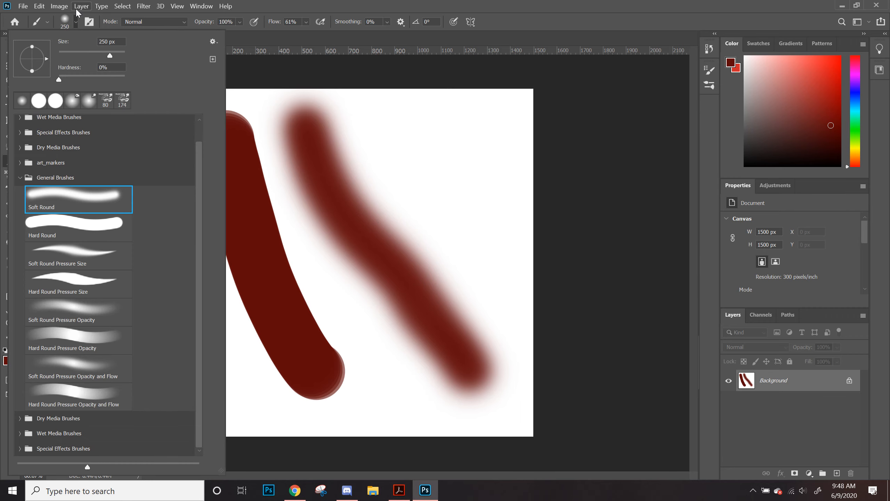
{"action": "left_click_drag", "start_coordinate": [58, 78], "coordinate": [125, 79]}
{"action": "mouse_move", "coordinate": [426, 112]}
{"action": "left_mouse_down"}
{"action": "mouse_move", "coordinate": [378, 193]}
{"action": "mouse_move", "coordinate": [466, 354]}
{"action": "left_mouse_up"}
Step: Reset the default black and white colours and clear the whole canvas to white
{"action": "key", "text": "ctrl+a"}
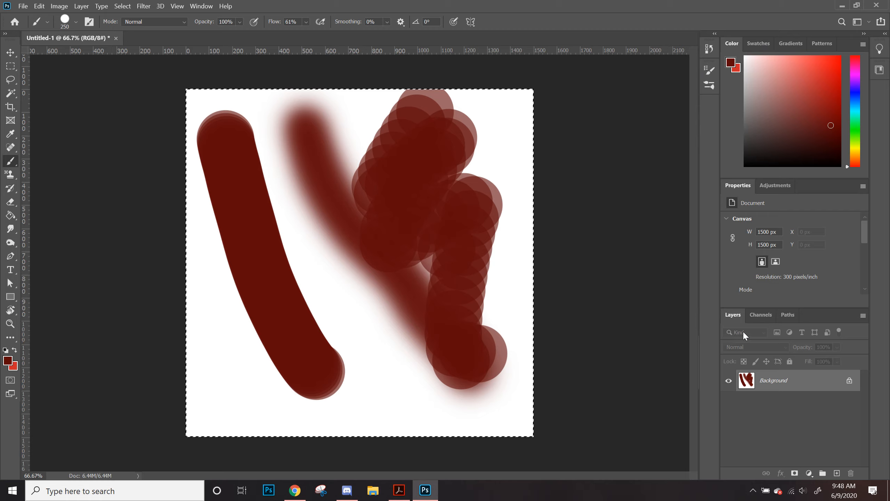
{"action": "left_click", "coordinate": [6, 350]}
{"action": "key", "text": "BackSpace"}
{"action": "key", "text": "ctrl+d"}
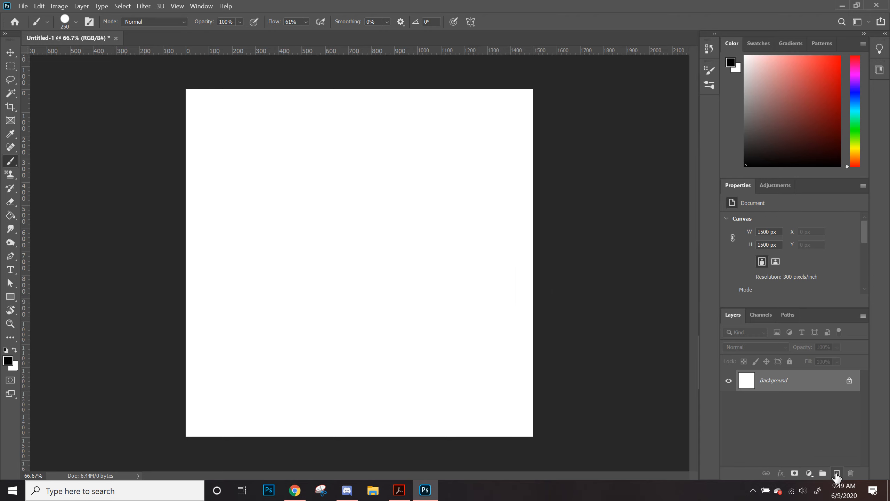
Step: Add a new layer and choose the Hard Round brush
{"action": "left_click", "coordinate": [836, 473]}
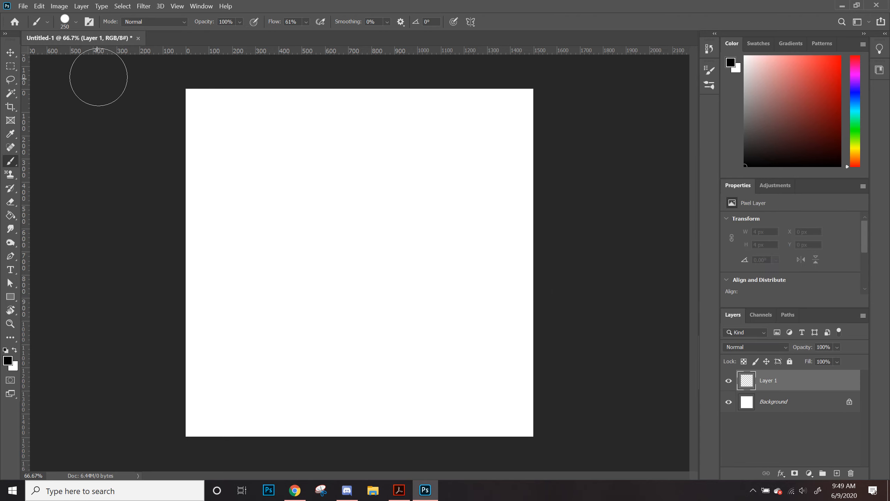
{"action": "left_click", "coordinate": [70, 25]}
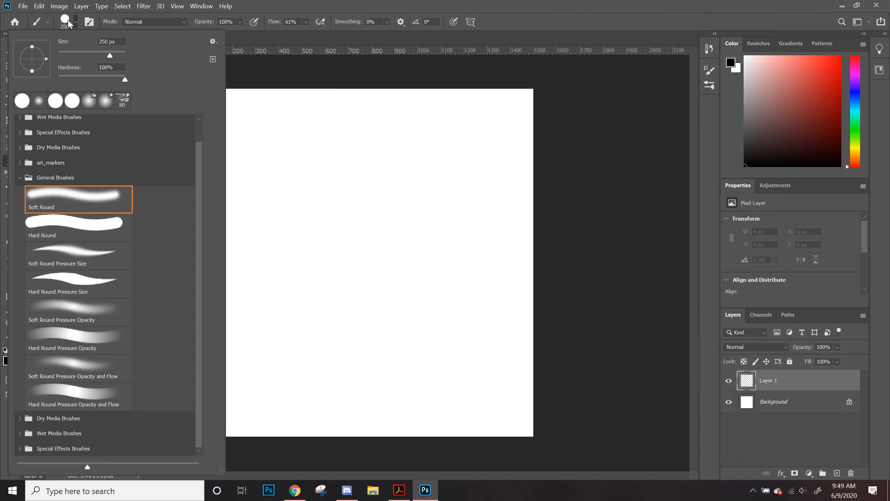
{"action": "left_click", "coordinate": [63, 240]}
{"action": "left_click", "coordinate": [70, 25]}
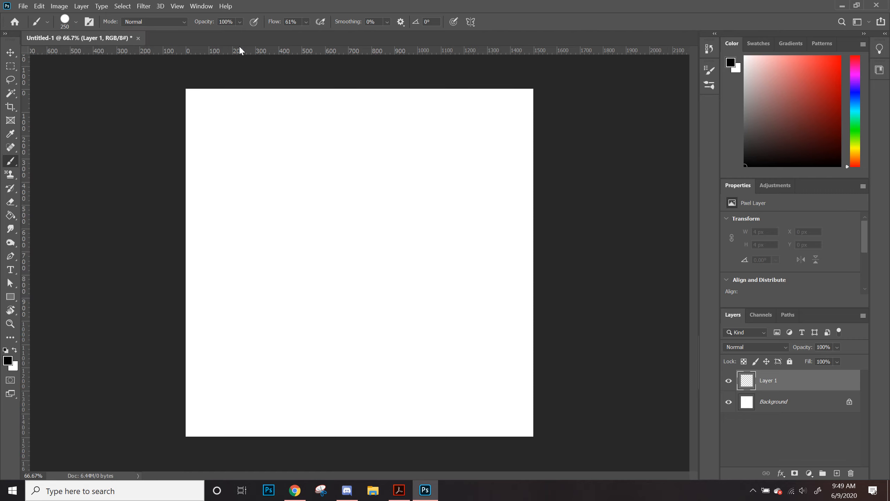
Step: In Brush Settings, set the brush size to 101 px and spacing to 14%
{"action": "left_click", "coordinate": [92, 24]}
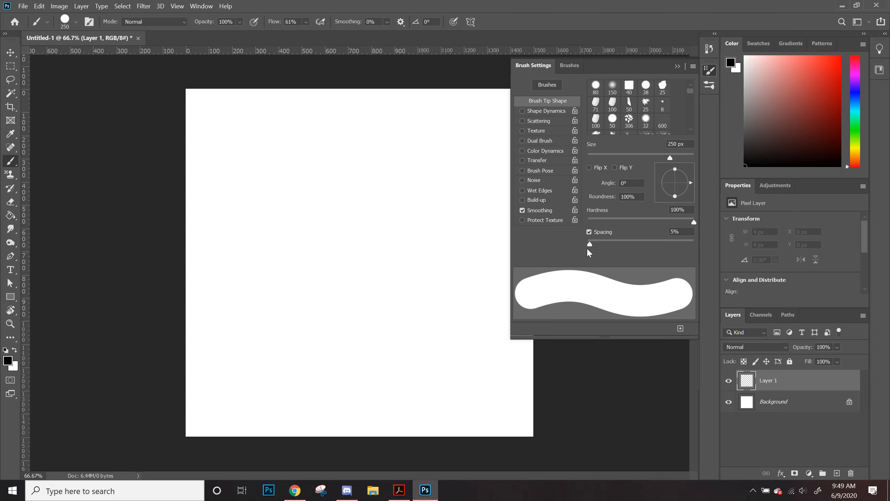
{"action": "mouse_move", "coordinate": [590, 248]}
{"action": "left_mouse_down"}
{"action": "mouse_move", "coordinate": [677, 247]}
{"action": "mouse_move", "coordinate": [662, 247]}
{"action": "mouse_move", "coordinate": [667, 256]}
{"action": "mouse_move", "coordinate": [580, 259]}
{"action": "mouse_move", "coordinate": [623, 267]}
{"action": "left_mouse_up"}
{"action": "mouse_move", "coordinate": [694, 223]}
{"action": "left_mouse_down"}
{"action": "mouse_move", "coordinate": [600, 235]}
{"action": "mouse_move", "coordinate": [618, 244]}
{"action": "mouse_move", "coordinate": [717, 226]}
{"action": "left_mouse_up"}
{"action": "mouse_move", "coordinate": [671, 160]}
{"action": "left_mouse_down"}
{"action": "mouse_move", "coordinate": [595, 168]}
{"action": "mouse_move", "coordinate": [640, 160]}
{"action": "mouse_move", "coordinate": [643, 179]}
{"action": "left_mouse_up"}
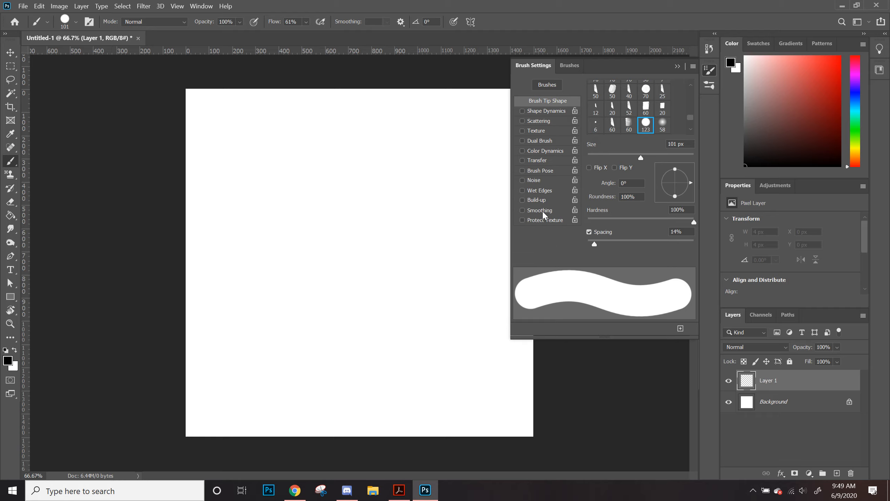
{"action": "left_click", "coordinate": [710, 71]}
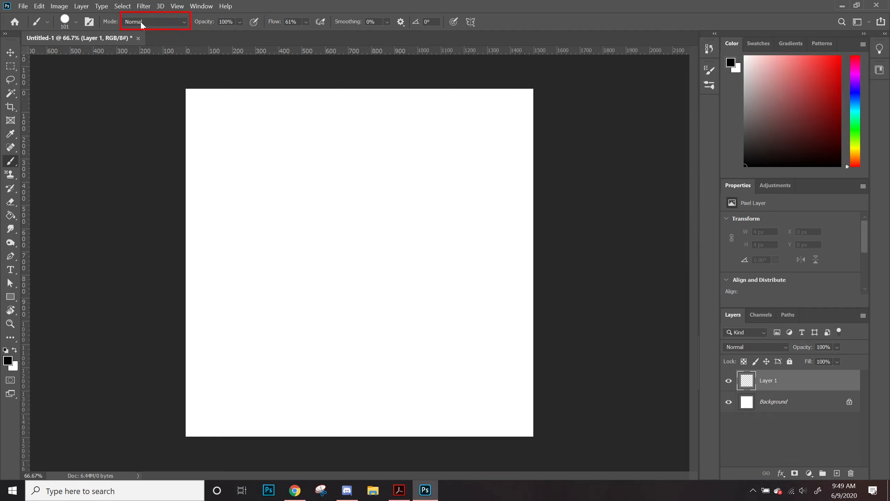
Step: Set the brush mode to Screen and paint overlapping blue strokes on the new layer
{"action": "left_click", "coordinate": [184, 24]}
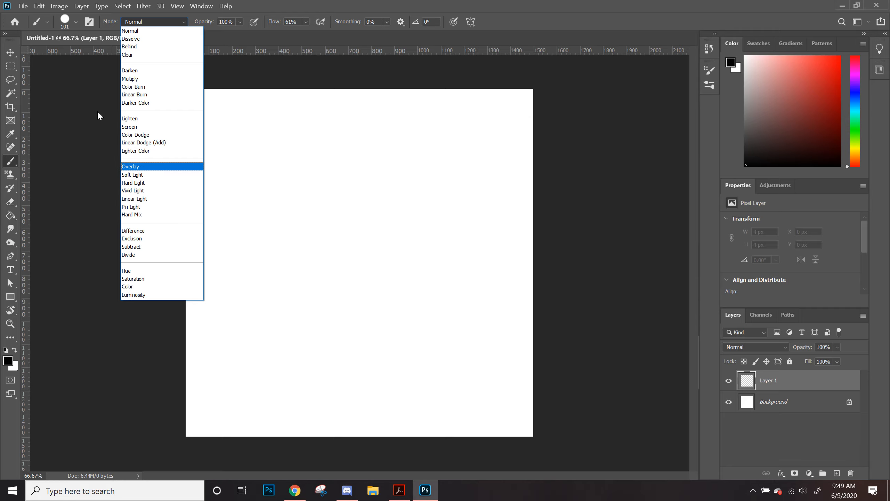
{"action": "left_click", "coordinate": [138, 127]}
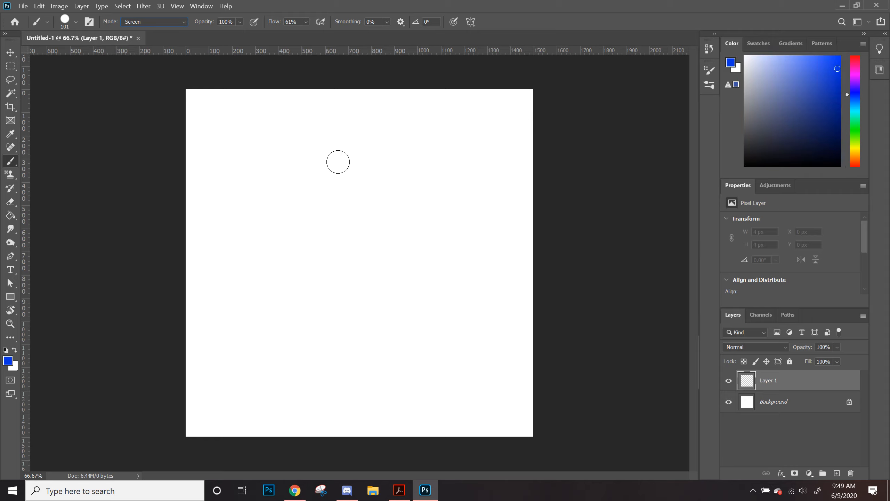
{"action": "mouse_move", "coordinate": [304, 165]}
{"action": "left_mouse_down"}
{"action": "mouse_move", "coordinate": [277, 230]}
{"action": "mouse_move", "coordinate": [284, 235]}
{"action": "mouse_move", "coordinate": [341, 190]}
{"action": "mouse_move", "coordinate": [308, 250]}
{"action": "mouse_move", "coordinate": [365, 170]}
{"action": "mouse_move", "coordinate": [333, 167]}
{"action": "mouse_move", "coordinate": [280, 238]}
{"action": "mouse_move", "coordinate": [306, 154]}
{"action": "mouse_move", "coordinate": [269, 169]}
{"action": "mouse_move", "coordinate": [241, 237]}
{"action": "left_mouse_up"}
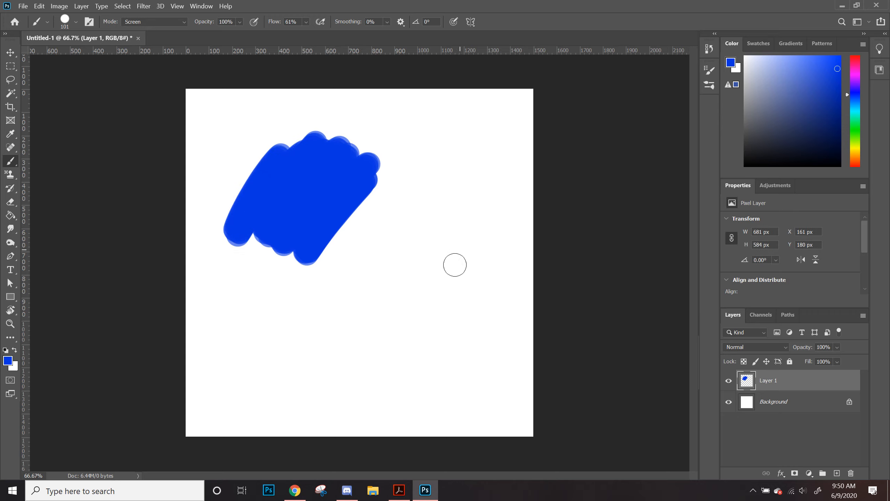
{"action": "mouse_move", "coordinate": [215, 201]}
{"action": "left_mouse_down"}
{"action": "mouse_move", "coordinate": [298, 257]}
{"action": "mouse_move", "coordinate": [322, 263]}
{"action": "mouse_move", "coordinate": [301, 242]}
{"action": "mouse_move", "coordinate": [308, 212]}
{"action": "mouse_move", "coordinate": [259, 165]}
{"action": "mouse_move", "coordinate": [255, 244]}
{"action": "mouse_move", "coordinate": [315, 246]}
{"action": "mouse_move", "coordinate": [283, 214]}
{"action": "mouse_move", "coordinate": [309, 215]}
{"action": "mouse_move", "coordinate": [280, 211]}
{"action": "mouse_move", "coordinate": [294, 196]}
{"action": "mouse_move", "coordinate": [282, 198]}
{"action": "mouse_move", "coordinate": [314, 203]}
{"action": "left_mouse_up"}
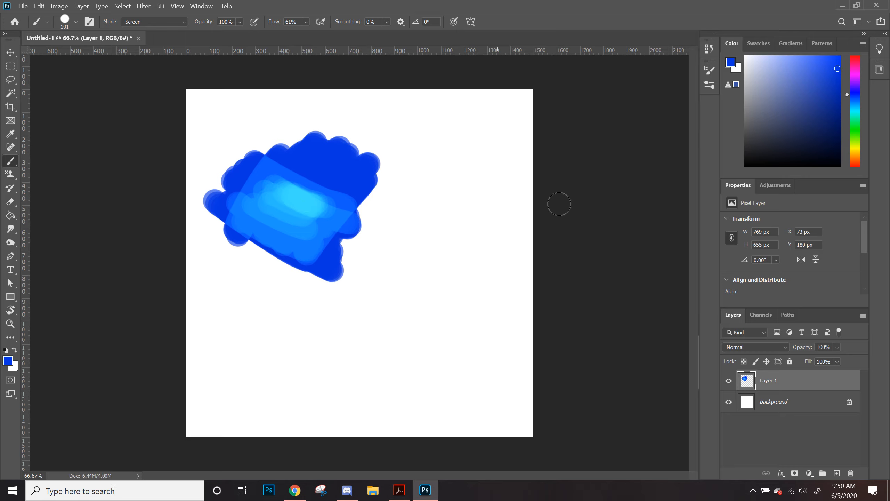
Step: Clear the painted strokes from the layer
{"action": "left_click", "coordinate": [162, 21]}
{"action": "left_click", "coordinate": [172, 24]}
{"action": "key", "text": "Delete"}
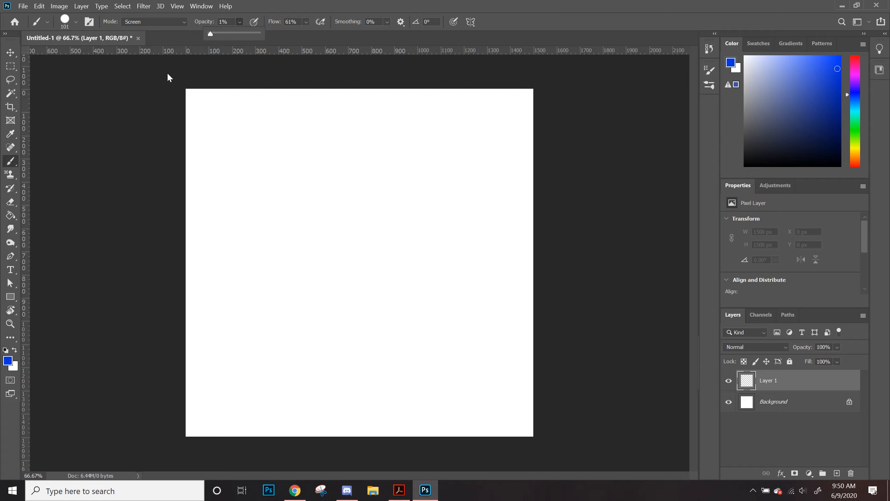
Step: Paint a diagonal blue stroke at 100% opacity
{"action": "key", "text": "4"}
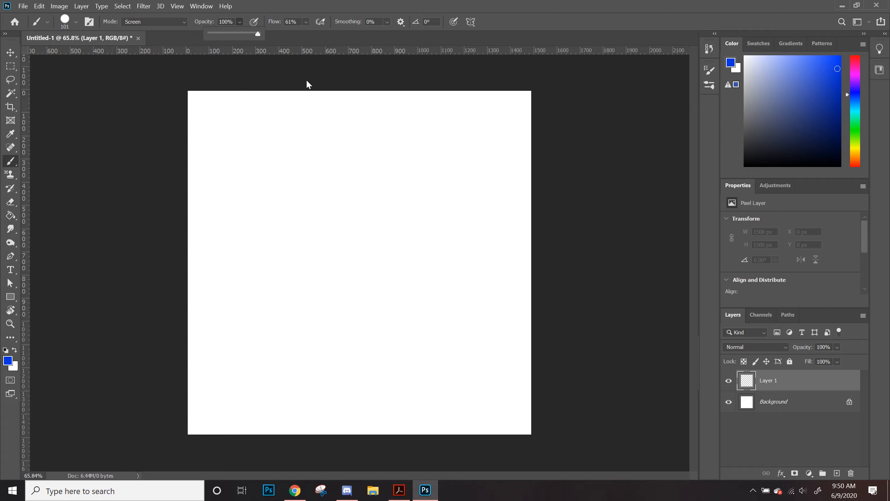
{"action": "mouse_move", "coordinate": [314, 160]}
{"action": "left_mouse_down"}
{"action": "mouse_move", "coordinate": [277, 226]}
{"action": "mouse_move", "coordinate": [271, 268]}
{"action": "left_mouse_up"}
Step: Set the brush opacity to 1% and paint a faint stroke beside the first
{"action": "left_click", "coordinate": [238, 22]}
{"action": "left_click_drag", "start_coordinate": [250, 33], "coordinate": [204, 35]}
{"action": "left_click_drag", "start_coordinate": [394, 217], "coordinate": [362, 274]}
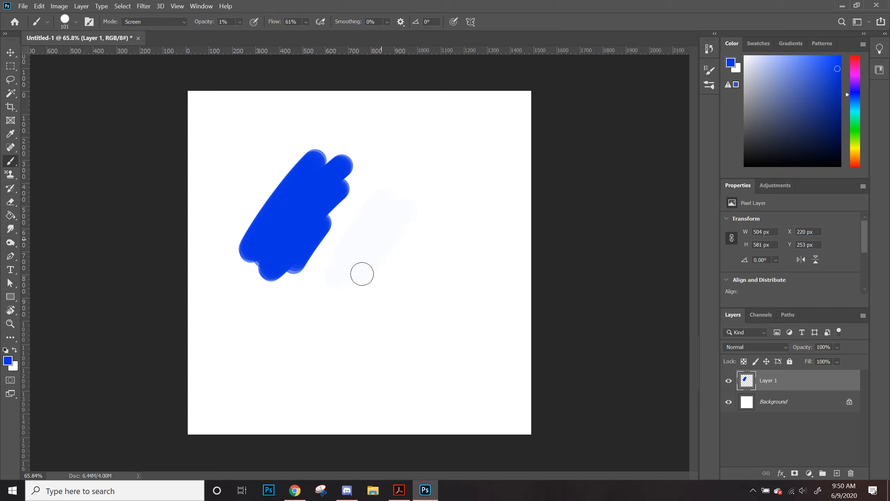
Step: Set the brush opacity to 53% and paint two semi-transparent overlapping strokes
{"action": "left_click", "coordinate": [240, 22]}
{"action": "left_click_drag", "start_coordinate": [267, 39], "coordinate": [266, 40]}
{"action": "mouse_move", "coordinate": [417, 208]}
{"action": "left_mouse_down"}
{"action": "mouse_move", "coordinate": [382, 263]}
{"action": "mouse_move", "coordinate": [409, 258]}
{"action": "mouse_move", "coordinate": [456, 224]}
{"action": "left_mouse_up"}
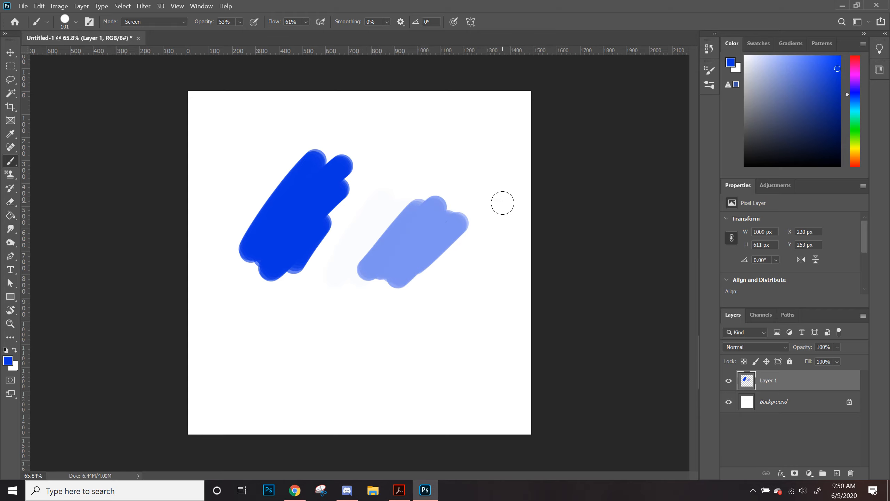
{"action": "mouse_move", "coordinate": [335, 215]}
{"action": "left_mouse_down"}
{"action": "mouse_move", "coordinate": [301, 277]}
{"action": "mouse_move", "coordinate": [364, 277]}
{"action": "mouse_move", "coordinate": [303, 246]}
{"action": "mouse_move", "coordinate": [295, 213]}
{"action": "mouse_move", "coordinate": [256, 249]}
{"action": "left_mouse_up"}
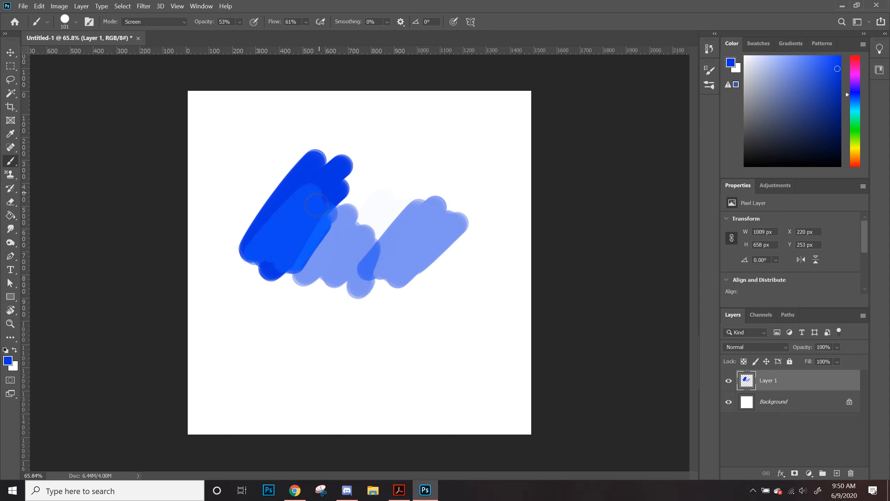
Step: Switch the brush mode back to Normal and paint a short stroke over the strokes
{"action": "left_click", "coordinate": [142, 22]}
{"action": "left_click", "coordinate": [144, 33]}
{"action": "mouse_move", "coordinate": [323, 197]}
{"action": "left_mouse_down"}
{"action": "mouse_move", "coordinate": [269, 226]}
{"action": "mouse_move", "coordinate": [281, 206]}
{"action": "mouse_move", "coordinate": [261, 247]}
{"action": "mouse_move", "coordinate": [286, 239]}
{"action": "mouse_move", "coordinate": [312, 199]}
{"action": "left_mouse_up"}
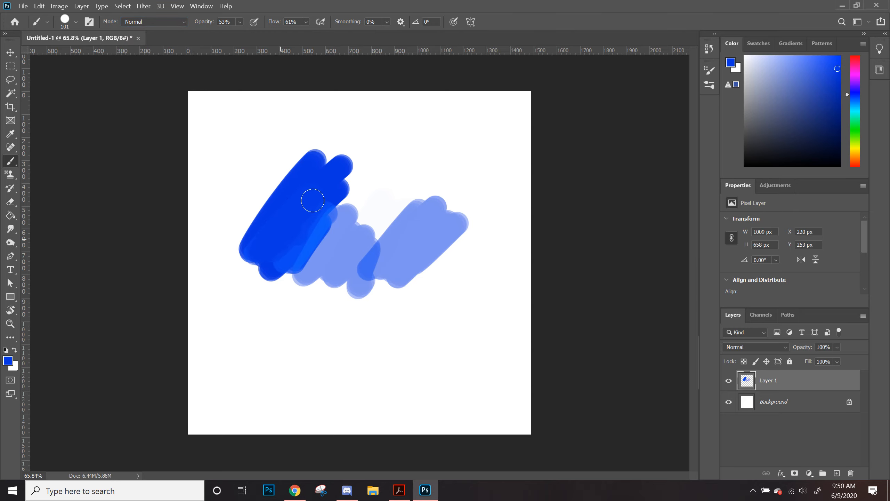
Step: Set opacity back to 100% and paint a diagonal stroke in the lower right
{"action": "left_click", "coordinate": [239, 22]}
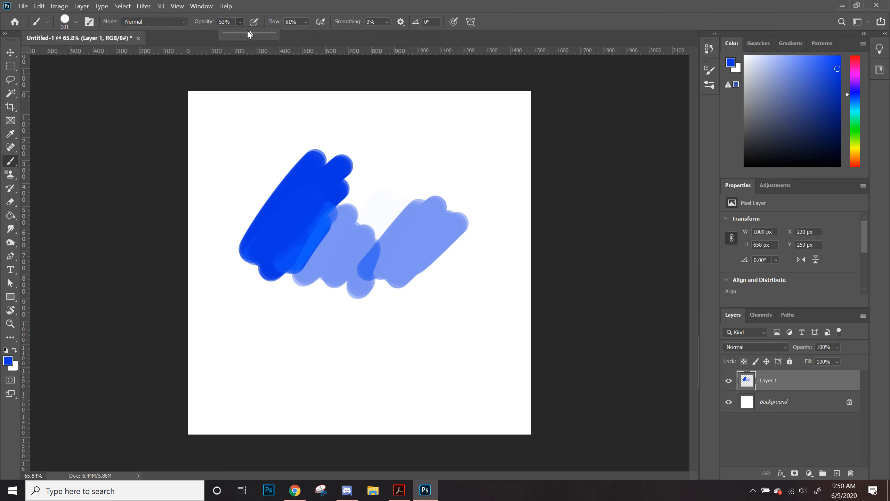
{"action": "left_click", "coordinate": [306, 22]}
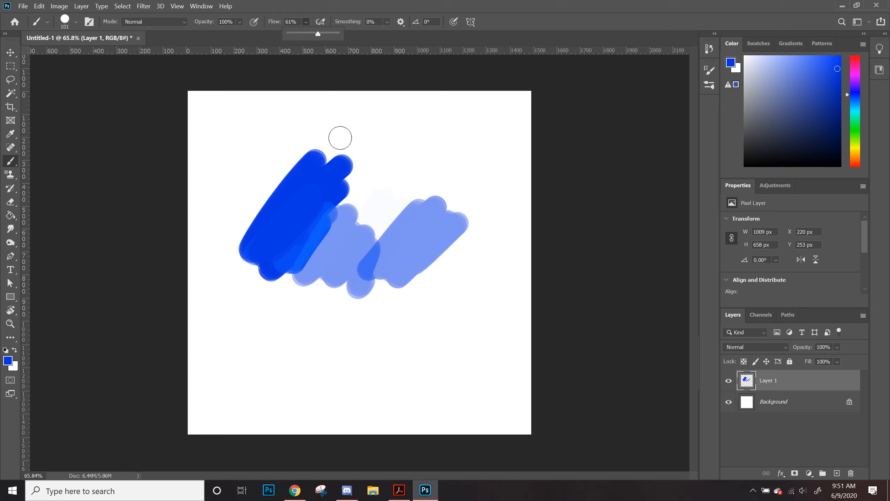
{"action": "mouse_move", "coordinate": [382, 397]}
{"action": "left_mouse_down"}
{"action": "mouse_move", "coordinate": [490, 283]}
{"action": "mouse_move", "coordinate": [487, 275]}
{"action": "left_mouse_up"}
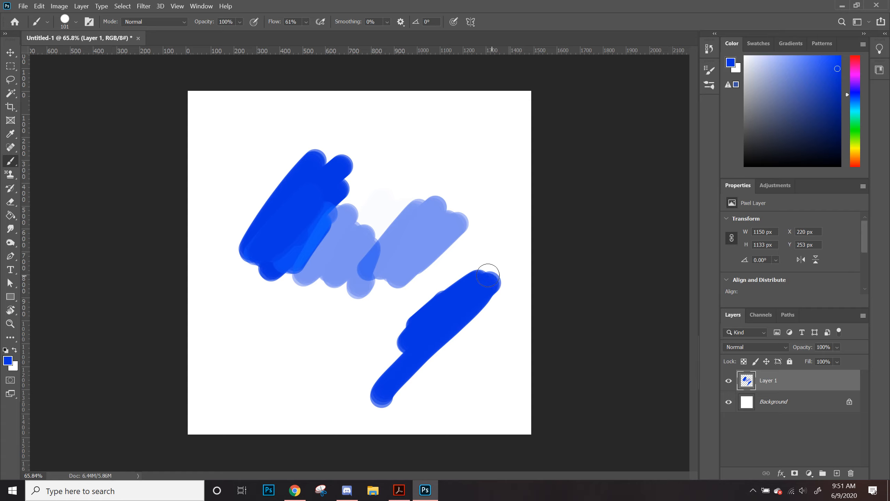
Step: Set the brush flow to 100% and paint a large looping stroke around the canvas
{"action": "left_click", "coordinate": [308, 22]}
{"action": "left_click_drag", "start_coordinate": [317, 34], "coordinate": [357, 33]}
{"action": "mouse_move", "coordinate": [453, 127]}
{"action": "left_mouse_down"}
{"action": "mouse_move", "coordinate": [501, 205]}
{"action": "mouse_move", "coordinate": [360, 112]}
{"action": "mouse_move", "coordinate": [229, 132]}
{"action": "mouse_move", "coordinate": [234, 295]}
{"action": "mouse_move", "coordinate": [308, 379]}
{"action": "left_mouse_up"}
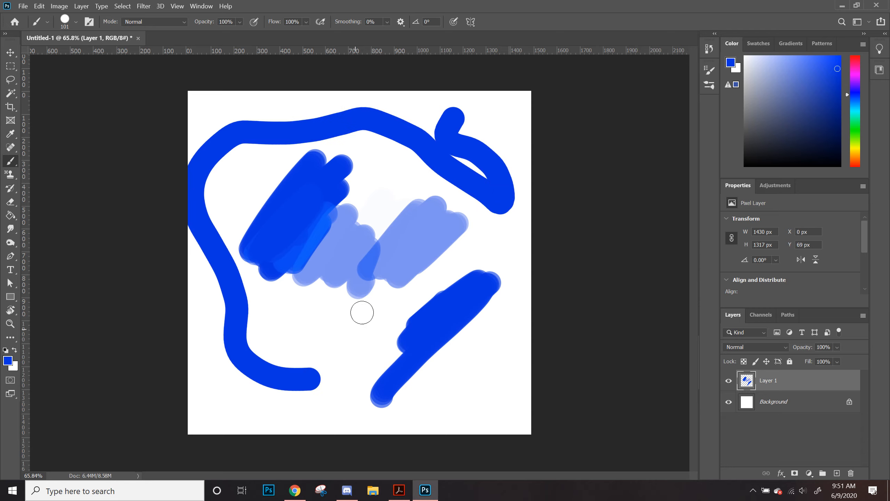
Step: Set the brush flow to 42% and paint a curved stroke near the bottom
{"action": "left_click", "coordinate": [306, 22]}
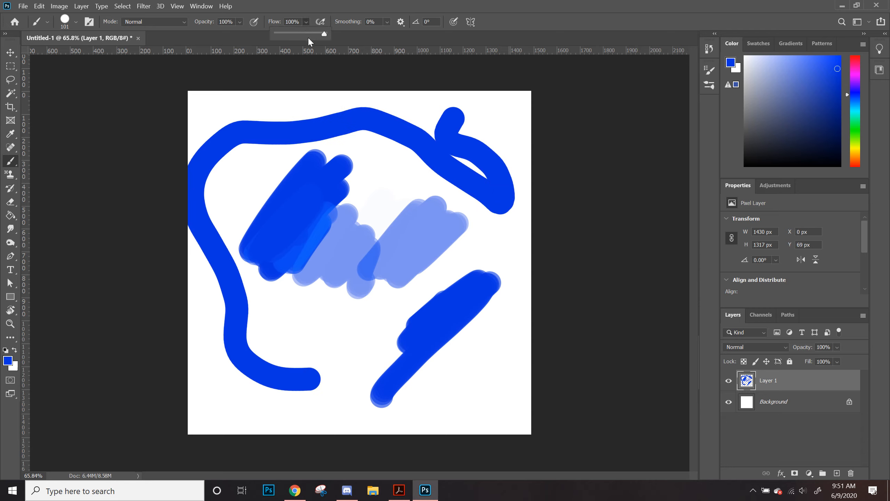
{"action": "mouse_move", "coordinate": [297, 39]}
{"action": "left_mouse_down"}
{"action": "mouse_move", "coordinate": [276, 42]}
{"action": "mouse_move", "coordinate": [299, 37]}
{"action": "left_mouse_up"}
{"action": "mouse_move", "coordinate": [267, 321]}
{"action": "left_mouse_down"}
{"action": "mouse_move", "coordinate": [342, 321]}
{"action": "mouse_move", "coordinate": [364, 345]}
{"action": "mouse_move", "coordinate": [339, 390]}
{"action": "mouse_move", "coordinate": [363, 345]}
{"action": "mouse_move", "coordinate": [324, 330]}
{"action": "mouse_move", "coordinate": [291, 341]}
{"action": "left_mouse_up"}
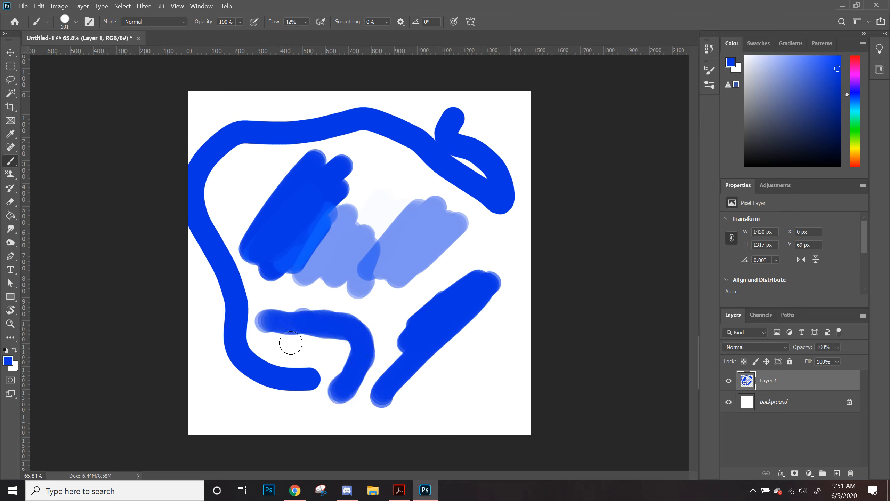
Step: Stamp three single dabs in a row near the bottom-left corner
{"action": "left_click", "coordinate": [231, 406]}
{"action": "left_click", "coordinate": [259, 409]}
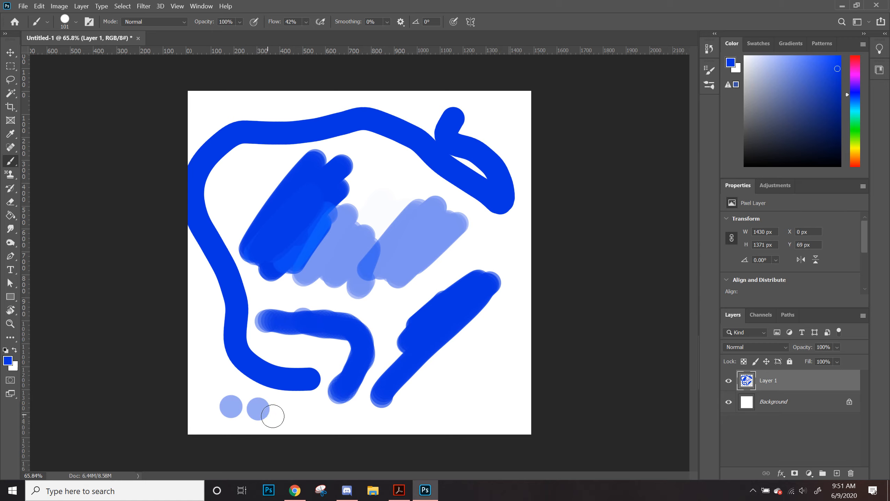
{"action": "left_click", "coordinate": [284, 412]}
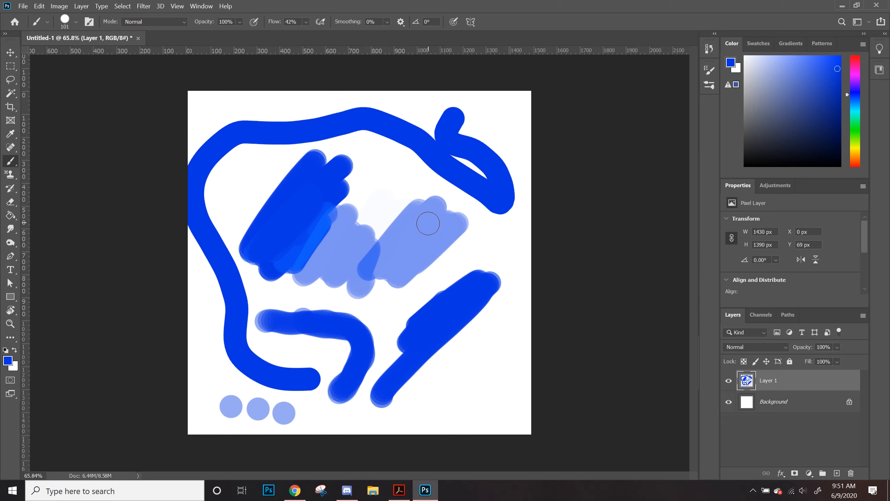
Step: Clear all contents of the layer
{"action": "key", "text": "ctrl+a"}
{"action": "key", "text": "Delete"}
{"action": "key", "text": "ctrl+d"}
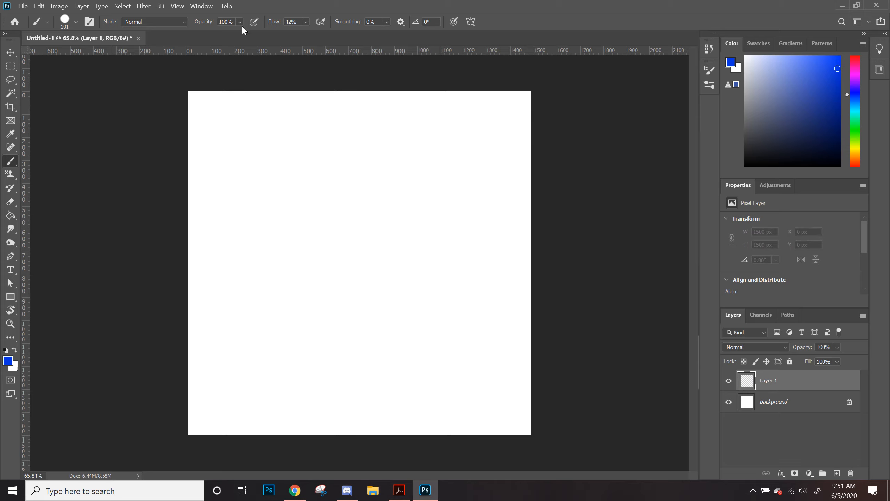
Step: Set the brush flow to 95% and smoothing to 23%
{"action": "left_click", "coordinate": [386, 24]}
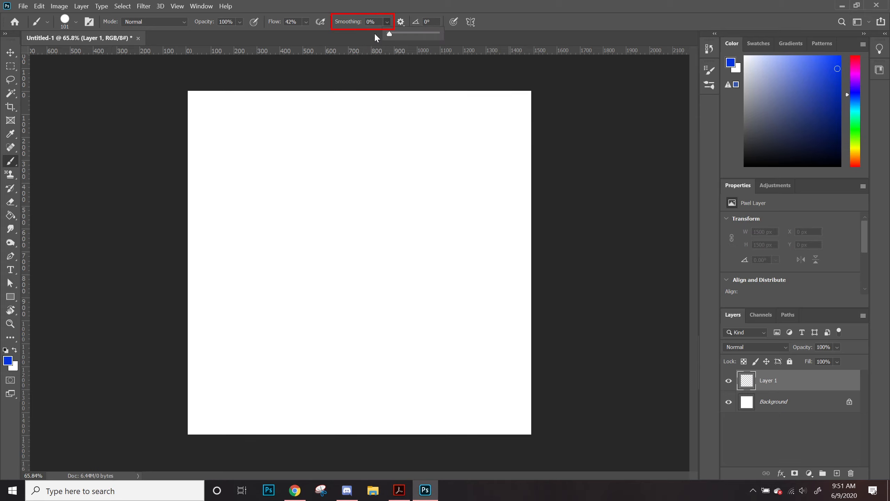
{"action": "left_click", "coordinate": [305, 22]}
{"action": "left_click_drag", "start_coordinate": [336, 35], "coordinate": [342, 35]}
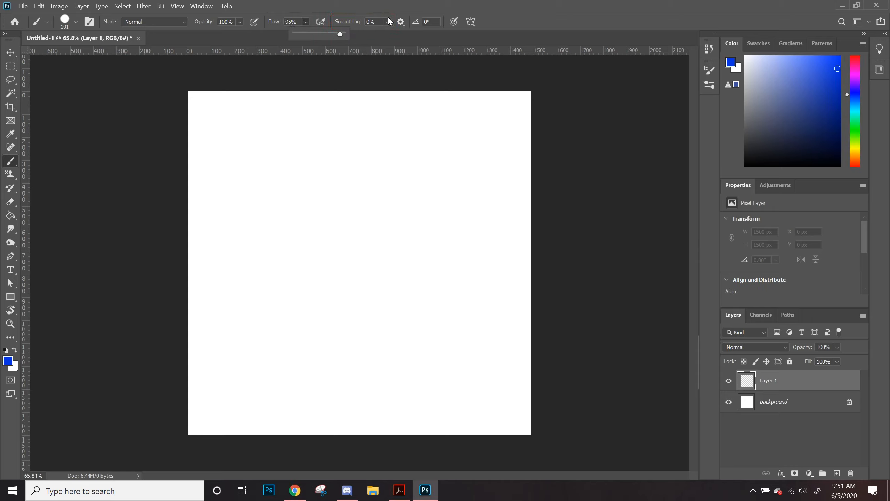
{"action": "left_click", "coordinate": [386, 21]}
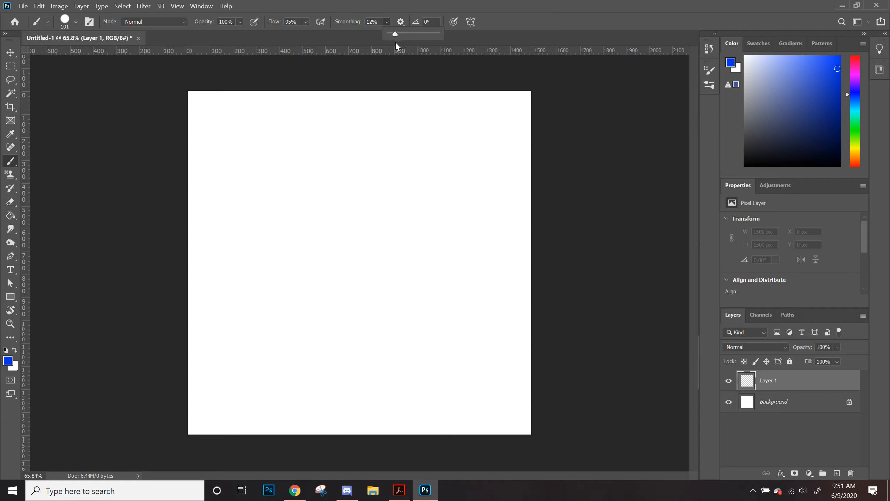
{"action": "left_click_drag", "start_coordinate": [399, 46], "coordinate": [400, 46]}
Step: Paint three test strokes across the canvas
{"action": "mouse_move", "coordinate": [279, 402]}
{"action": "left_mouse_down"}
{"action": "mouse_move", "coordinate": [224, 317]}
{"action": "mouse_move", "coordinate": [230, 197]}
{"action": "mouse_move", "coordinate": [421, 231]}
{"action": "mouse_move", "coordinate": [445, 222]}
{"action": "left_mouse_up"}
{"action": "left_click_drag", "start_coordinate": [408, 267], "coordinate": [536, 313]}
{"action": "mouse_move", "coordinate": [268, 344]}
{"action": "left_mouse_down"}
{"action": "mouse_move", "coordinate": [400, 179]}
{"action": "mouse_move", "coordinate": [391, 306]}
{"action": "left_mouse_up"}
Step: Clear the layer and shrink the brush size to 60 px
{"action": "key", "text": "ctrl+a"}
{"action": "key", "text": "Delete"}
{"action": "key", "text": "ctrl+d"}
{"action": "key", "text": "bracketleft"}
{"action": "key", "text": "bracketleft"}
{"action": "key", "text": "bracketleft"}
{"action": "key", "text": "bracketleft"}
{"action": "key", "text": "bracketleft"}
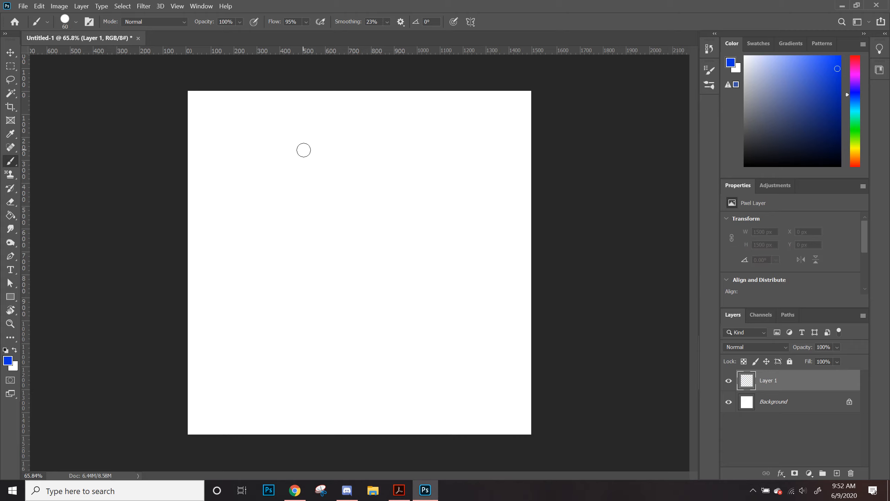
Step: Set brush smoothing to 85% and paint test strokes across the canvas
{"action": "left_click", "coordinate": [386, 21]}
{"action": "mouse_move", "coordinate": [229, 120]}
{"action": "left_mouse_down"}
{"action": "mouse_move", "coordinate": [206, 165]}
{"action": "mouse_move", "coordinate": [299, 172]}
{"action": "left_mouse_up"}
{"action": "left_click", "coordinate": [389, 22]}
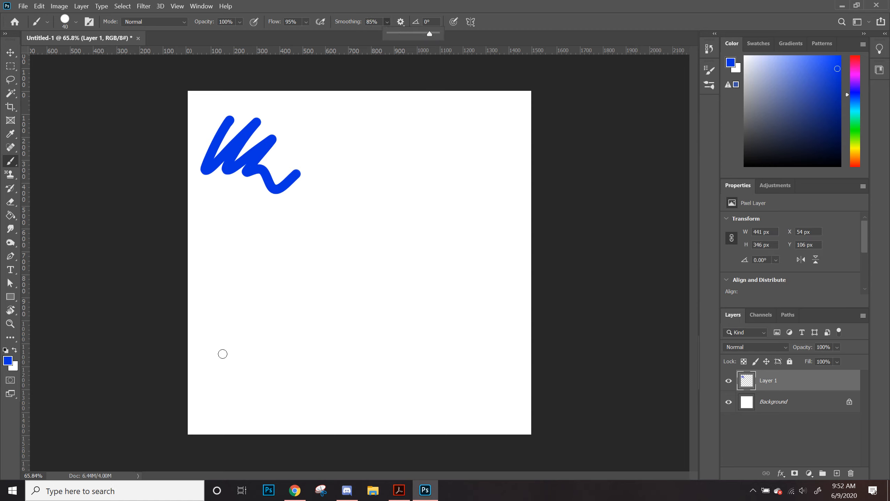
{"action": "mouse_move", "coordinate": [223, 353]}
{"action": "left_mouse_down"}
{"action": "mouse_move", "coordinate": [316, 227]}
{"action": "mouse_move", "coordinate": [290, 308]}
{"action": "mouse_move", "coordinate": [289, 364]}
{"action": "mouse_move", "coordinate": [468, 204]}
{"action": "mouse_move", "coordinate": [335, 383]}
{"action": "mouse_move", "coordinate": [463, 250]}
{"action": "mouse_move", "coordinate": [401, 384]}
{"action": "mouse_move", "coordinate": [469, 336]}
{"action": "mouse_move", "coordinate": [466, 347]}
{"action": "mouse_move", "coordinate": [488, 367]}
{"action": "left_mouse_up"}
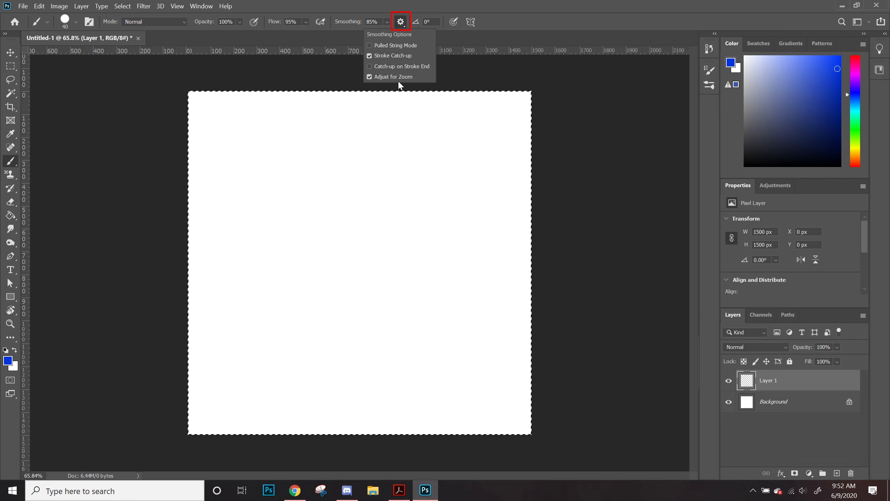
Step: Open the Smoothing Options menu to review its settings
{"action": "left_click", "coordinate": [401, 23]}
{"action": "left_click", "coordinate": [402, 23]}
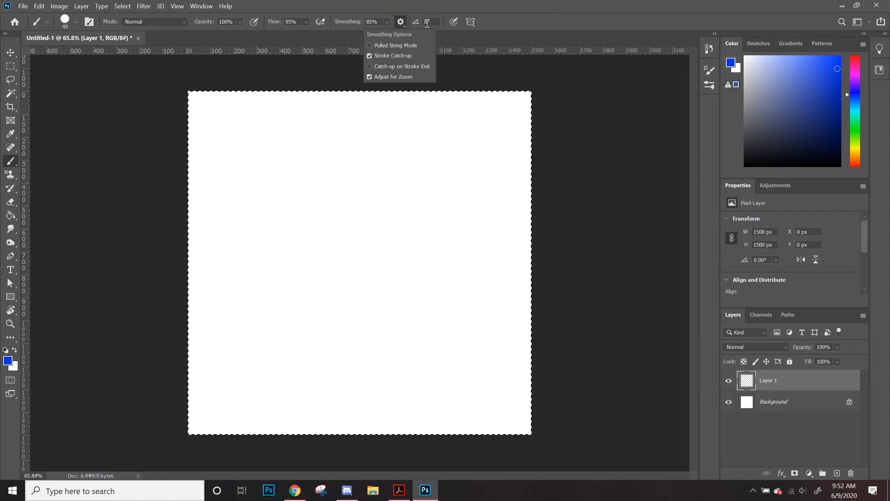
{"action": "left_click", "coordinate": [498, 29]}
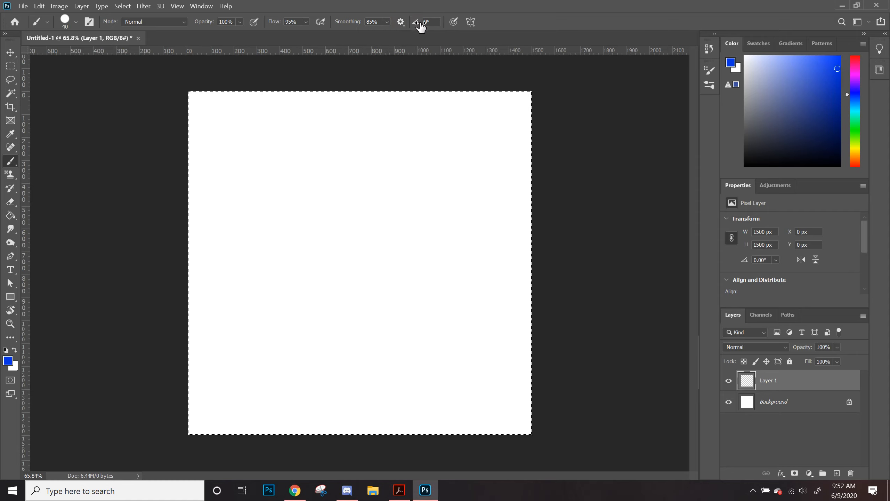
Step: Scrub the brush angle to -180° and reset it to 0°
{"action": "left_click_drag", "start_coordinate": [416, 26], "coordinate": [413, 30]}
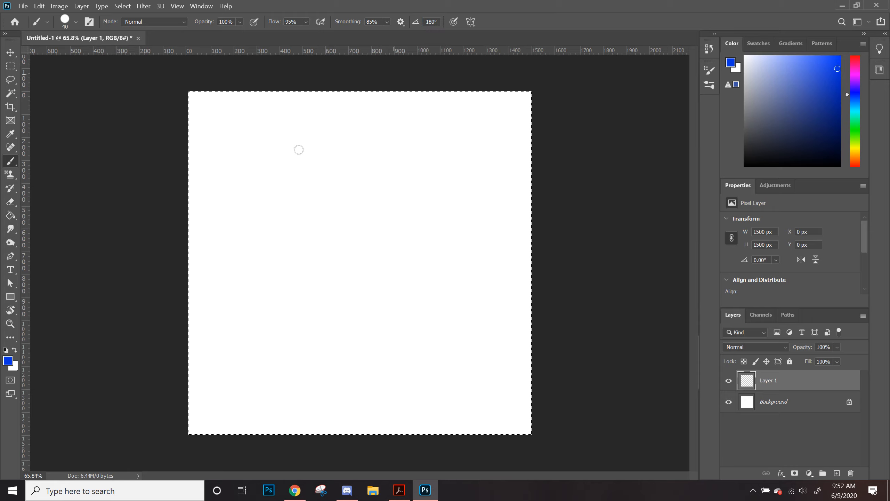
{"action": "left_click", "coordinate": [431, 22]}
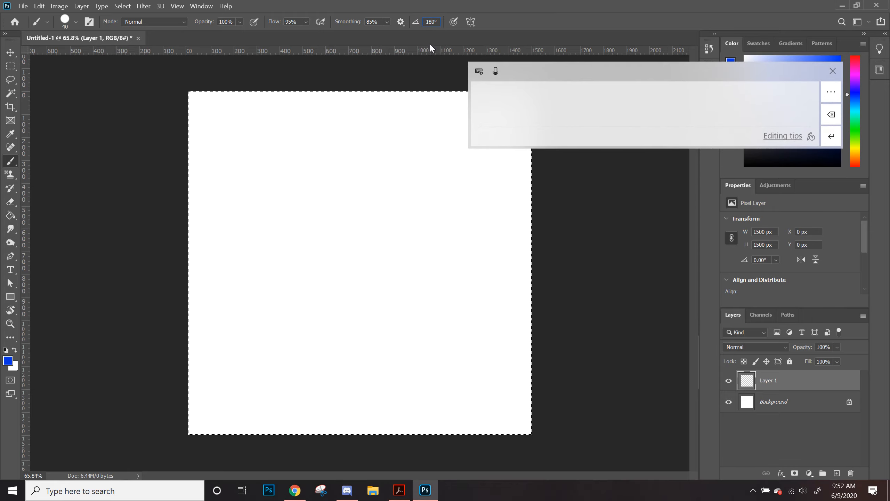
{"action": "type", "text": "0"}
{"action": "key", "text": "Return"}
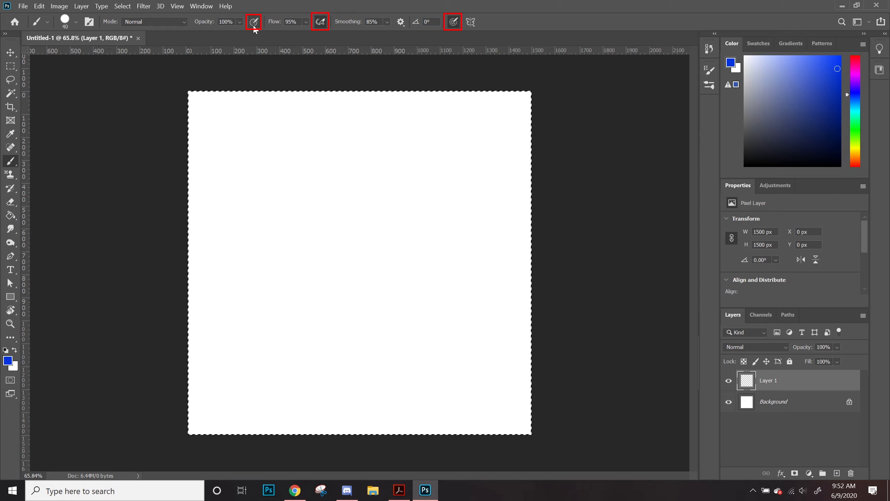
Step: Deselect and paint a long diagonal stroke across the canvas
{"action": "key", "text": "ctrl+d"}
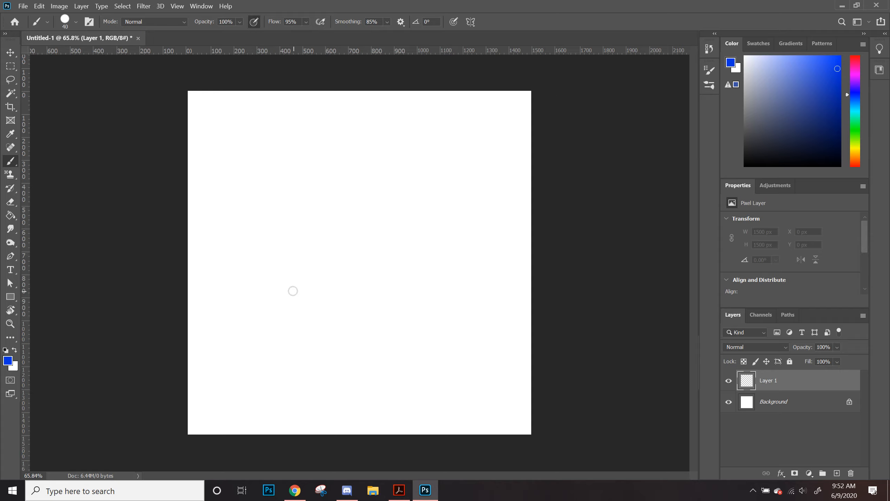
{"action": "mouse_move", "coordinate": [251, 403]}
{"action": "left_mouse_down"}
{"action": "mouse_move", "coordinate": [211, 259]}
{"action": "mouse_move", "coordinate": [217, 203]}
{"action": "mouse_move", "coordinate": [227, 197]}
{"action": "mouse_move", "coordinate": [284, 382]}
{"action": "mouse_move", "coordinate": [309, 407]}
{"action": "mouse_move", "coordinate": [278, 201]}
{"action": "mouse_move", "coordinate": [356, 373]}
{"action": "mouse_move", "coordinate": [382, 399]}
{"action": "mouse_move", "coordinate": [319, 179]}
{"action": "mouse_move", "coordinate": [337, 154]}
{"action": "mouse_move", "coordinate": [382, 209]}
{"action": "mouse_move", "coordinate": [415, 323]}
{"action": "mouse_move", "coordinate": [436, 299]}
{"action": "mouse_move", "coordinate": [451, 150]}
{"action": "mouse_move", "coordinate": [455, 297]}
{"action": "mouse_move", "coordinate": [471, 325]}
{"action": "mouse_move", "coordinate": [500, 321]}
{"action": "left_mouse_up"}
Step: Set smoothing to 0% and paint a zigzag stroke across the upper canvas
{"action": "left_click", "coordinate": [387, 22]}
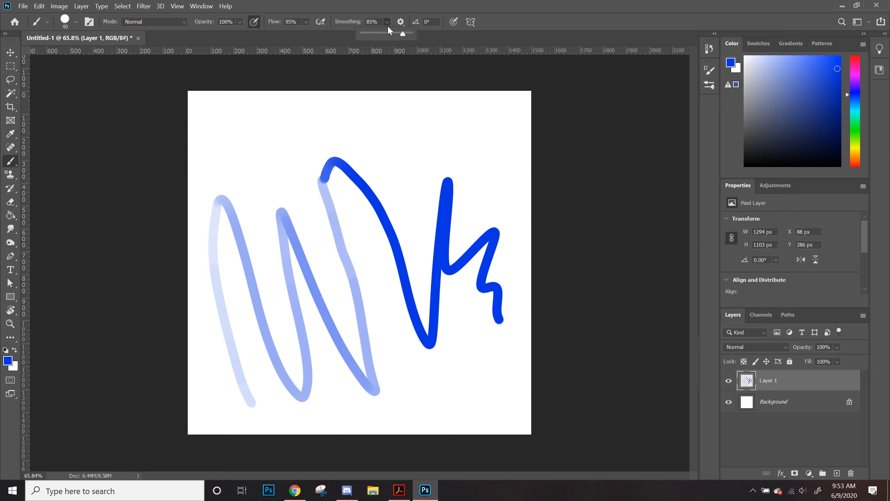
{"action": "left_click_drag", "start_coordinate": [407, 32], "coordinate": [308, 86]}
{"action": "left_click", "coordinate": [312, 86]}
{"action": "mouse_move", "coordinate": [211, 173]}
{"action": "left_mouse_down"}
{"action": "mouse_move", "coordinate": [248, 129]}
{"action": "mouse_move", "coordinate": [285, 140]}
{"action": "mouse_move", "coordinate": [399, 110]}
{"action": "mouse_move", "coordinate": [430, 171]}
{"action": "mouse_move", "coordinate": [492, 166]}
{"action": "mouse_move", "coordinate": [511, 199]}
{"action": "left_mouse_up"}
Step: Enable the airbrush build-up option and paint a short stroke near the bottom
{"action": "left_click", "coordinate": [255, 21]}
{"action": "mouse_move", "coordinate": [434, 381]}
{"action": "left_mouse_down"}
{"action": "mouse_move", "coordinate": [463, 343]}
{"action": "mouse_move", "coordinate": [488, 399]}
{"action": "left_mouse_up"}
Step: Set the flow to 22% and clear the layer's contents
{"action": "left_click", "coordinate": [306, 22]}
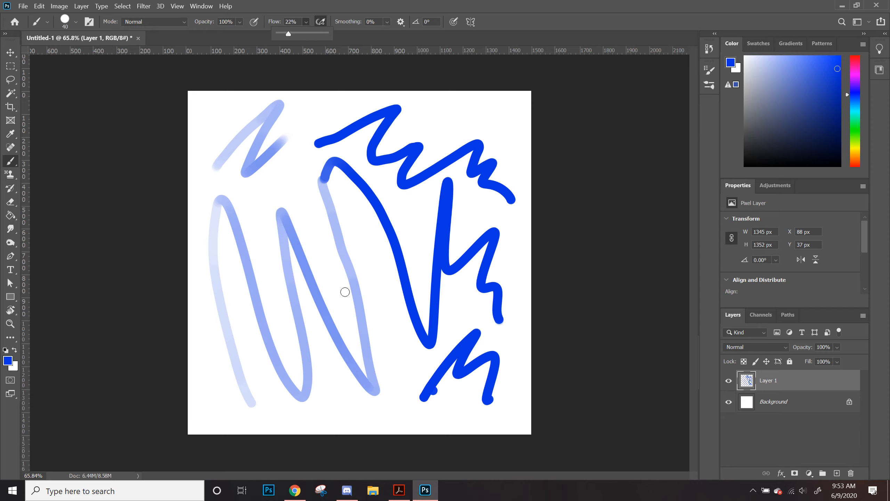
{"action": "key", "text": "ctrl+a"}
{"action": "key", "text": "Delete"}
{"action": "key", "text": "ctrl+d"}
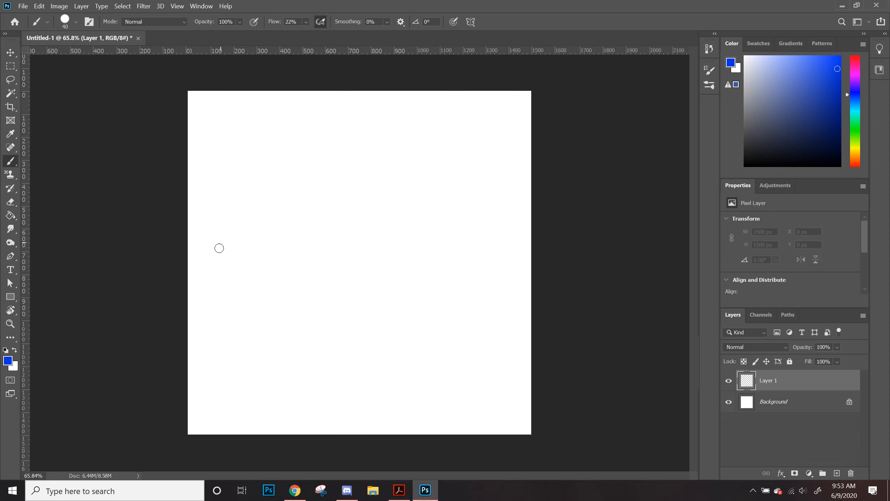
Step: Paint several airbrushed test strokes and a single dab across the canvas
{"action": "mouse_move", "coordinate": [218, 273]}
{"action": "left_mouse_down"}
{"action": "mouse_move", "coordinate": [275, 167]}
{"action": "mouse_move", "coordinate": [278, 253]}
{"action": "mouse_move", "coordinate": [356, 243]}
{"action": "mouse_move", "coordinate": [398, 316]}
{"action": "mouse_move", "coordinate": [491, 328]}
{"action": "left_mouse_up"}
{"action": "left_click_drag", "start_coordinate": [415, 131], "coordinate": [468, 180]}
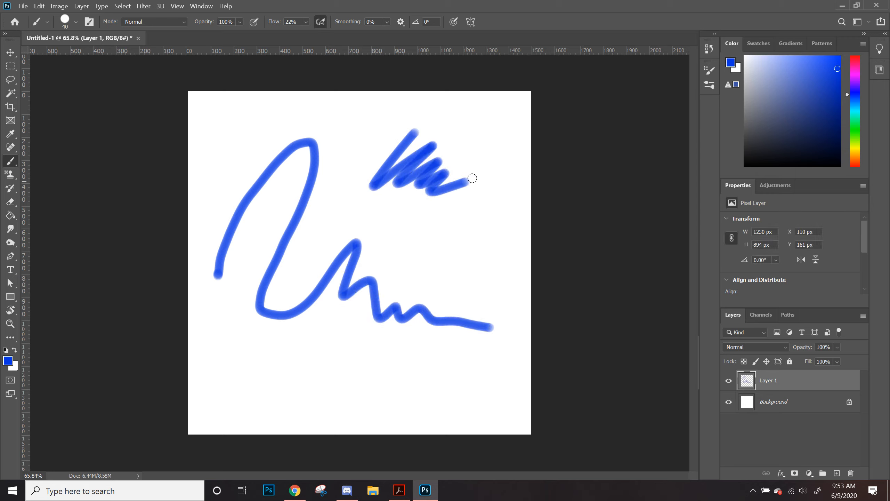
{"action": "mouse_move", "coordinate": [395, 248]}
{"action": "left_mouse_down"}
{"action": "mouse_move", "coordinate": [415, 259]}
{"action": "mouse_move", "coordinate": [479, 247]}
{"action": "left_mouse_up"}
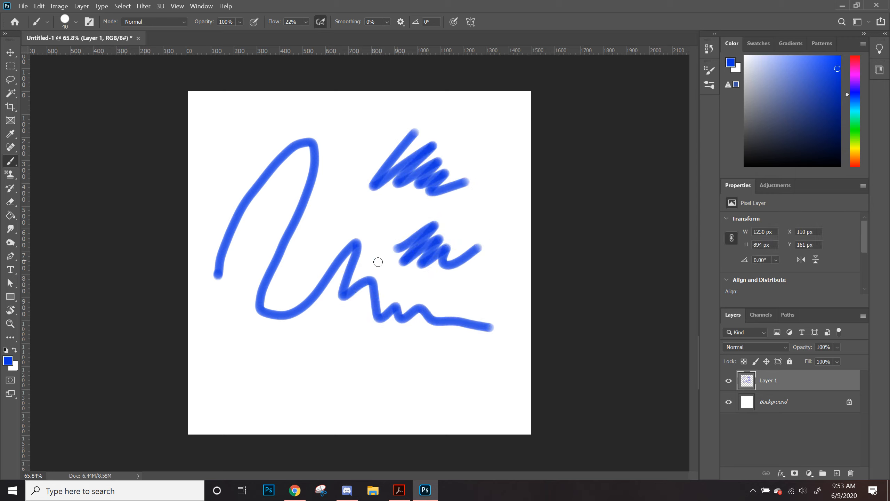
{"action": "mouse_move", "coordinate": [253, 394]}
{"action": "left_mouse_down"}
{"action": "mouse_move", "coordinate": [296, 354]}
{"action": "mouse_move", "coordinate": [288, 389]}
{"action": "mouse_move", "coordinate": [311, 374]}
{"action": "mouse_move", "coordinate": [344, 380]}
{"action": "left_mouse_up"}
{"action": "left_click", "coordinate": [323, 414]}
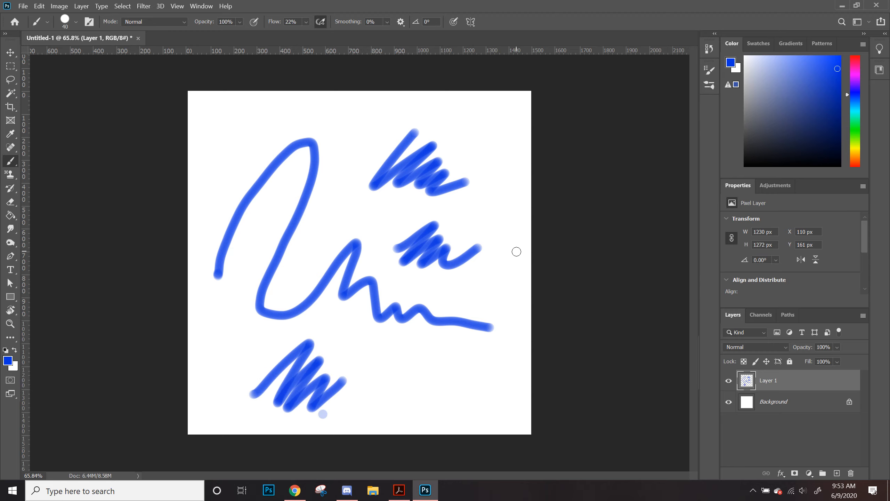
Step: Clear all contents of the layer
{"action": "key", "text": "ctrl+a"}
{"action": "key", "text": "Delete"}
{"action": "key", "text": "ctrl+d"}
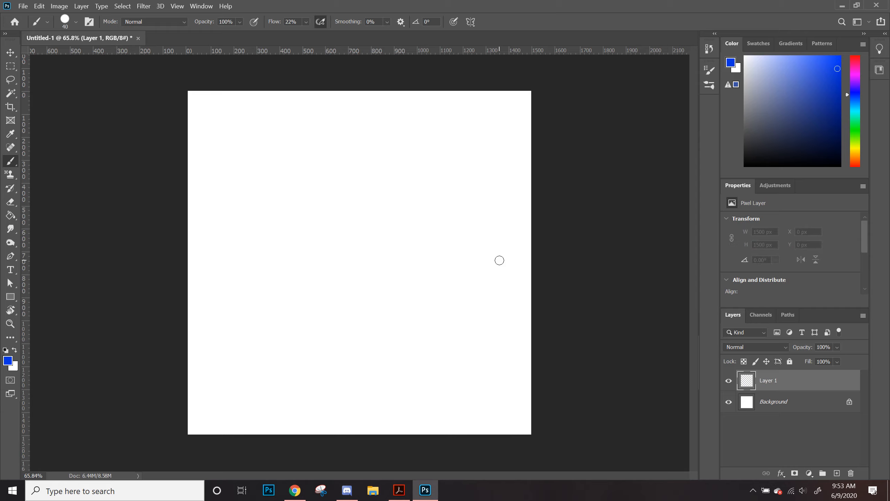
Step: Paint a test stroke with pressure for size enabled, then undo it
{"action": "left_click", "coordinate": [454, 23]}
{"action": "mouse_move", "coordinate": [263, 393]}
{"action": "left_mouse_down"}
{"action": "mouse_move", "coordinate": [216, 309]}
{"action": "mouse_move", "coordinate": [221, 263]}
{"action": "mouse_move", "coordinate": [258, 250]}
{"action": "mouse_move", "coordinate": [298, 329]}
{"action": "mouse_move", "coordinate": [354, 384]}
{"action": "mouse_move", "coordinate": [364, 338]}
{"action": "mouse_move", "coordinate": [348, 229]}
{"action": "mouse_move", "coordinate": [371, 242]}
{"action": "mouse_move", "coordinate": [452, 355]}
{"action": "mouse_move", "coordinate": [437, 250]}
{"action": "mouse_move", "coordinate": [450, 204]}
{"action": "mouse_move", "coordinate": [482, 242]}
{"action": "left_mouse_up"}
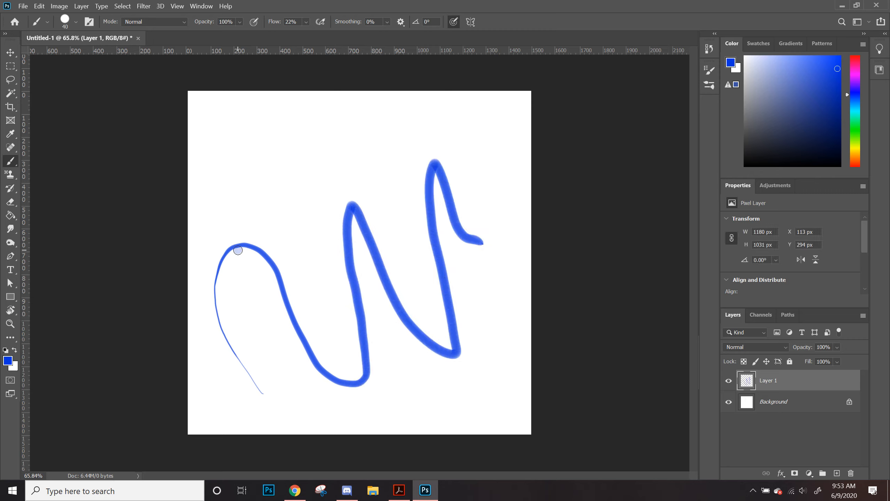
{"action": "key", "text": "ctrl+z"}
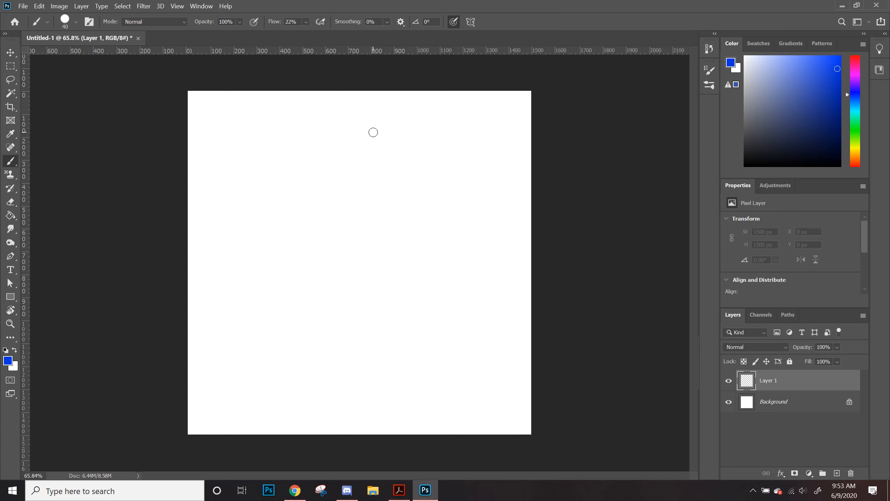
Step: Enable Vertical paint symmetry
{"action": "left_click", "coordinate": [470, 25]}
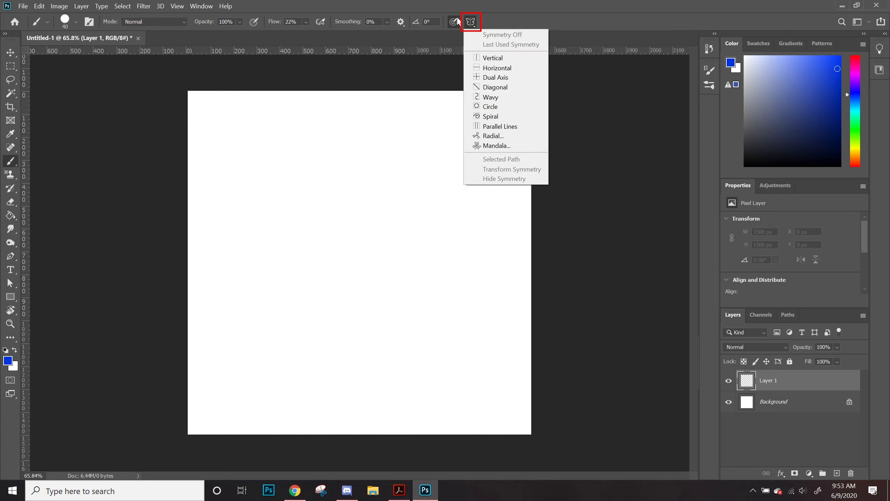
{"action": "left_click", "coordinate": [458, 21]}
{"action": "left_click", "coordinate": [470, 22]}
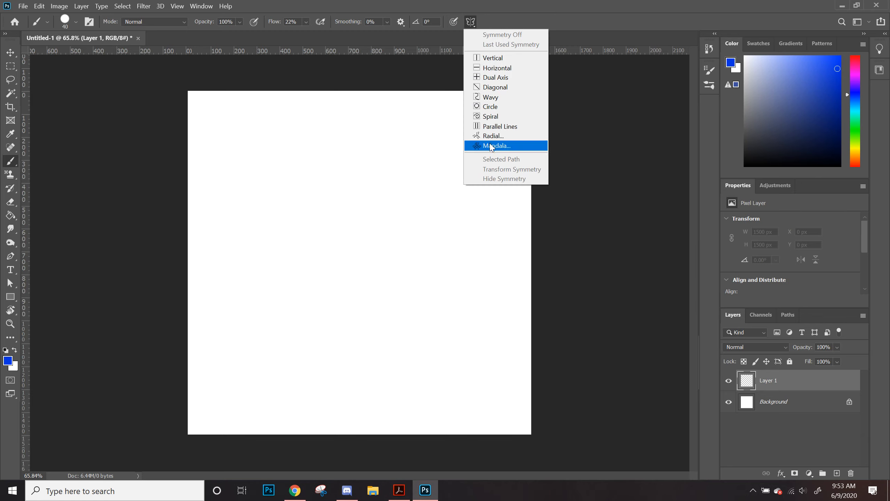
{"action": "left_click", "coordinate": [494, 58]}
{"action": "key", "text": "Return"}
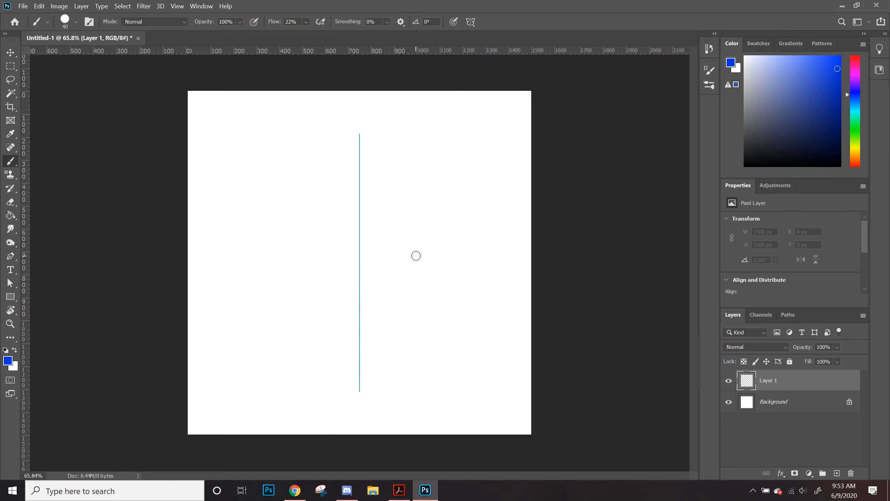
Step: Paint a stroke with symmetry and clear the layer
{"action": "mouse_move", "coordinate": [368, 201]}
{"action": "left_mouse_down"}
{"action": "mouse_move", "coordinate": [421, 165]}
{"action": "mouse_move", "coordinate": [453, 204]}
{"action": "mouse_move", "coordinate": [403, 242]}
{"action": "mouse_move", "coordinate": [446, 294]}
{"action": "mouse_move", "coordinate": [421, 338]}
{"action": "mouse_move", "coordinate": [469, 338]}
{"action": "mouse_move", "coordinate": [504, 166]}
{"action": "mouse_move", "coordinate": [435, 118]}
{"action": "mouse_move", "coordinate": [391, 151]}
{"action": "mouse_move", "coordinate": [352, 224]}
{"action": "mouse_move", "coordinate": [402, 361]}
{"action": "left_mouse_up"}
{"action": "key", "text": "ctrl+a"}
{"action": "key", "text": "Delete"}
{"action": "key", "text": "ctrl+d"}
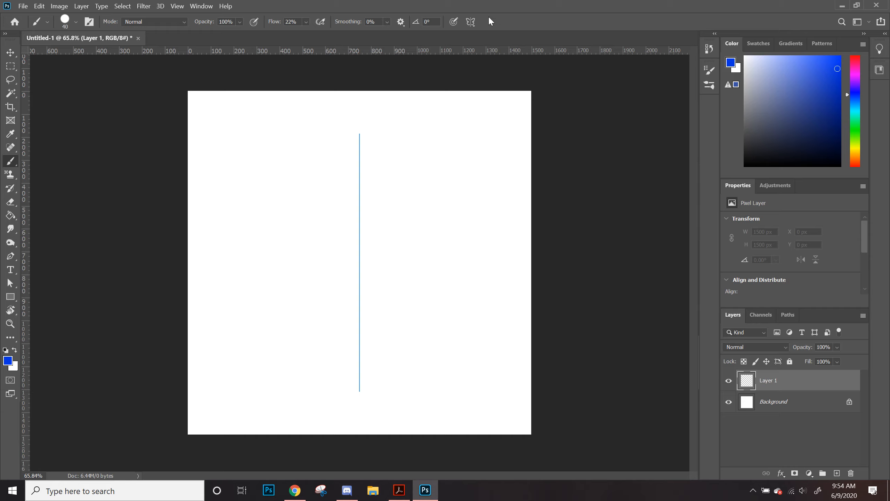
Step: Turn paint symmetry off
{"action": "left_click", "coordinate": [471, 21]}
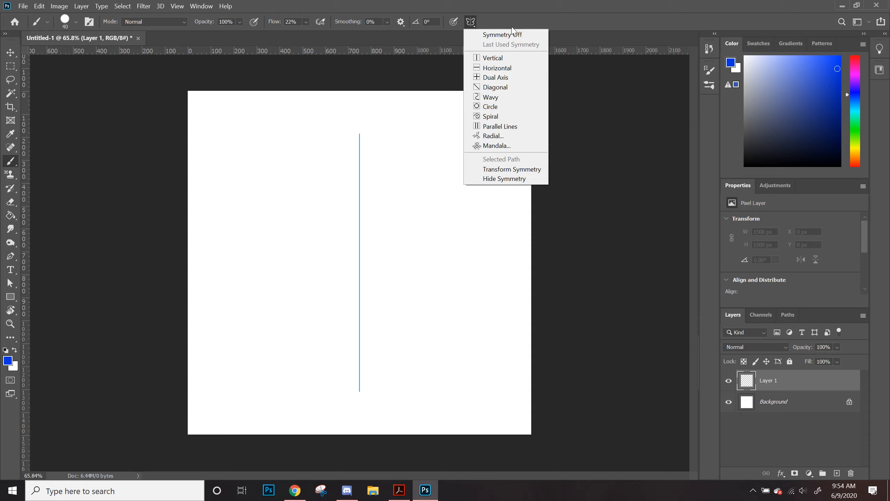
{"action": "left_click", "coordinate": [506, 35]}
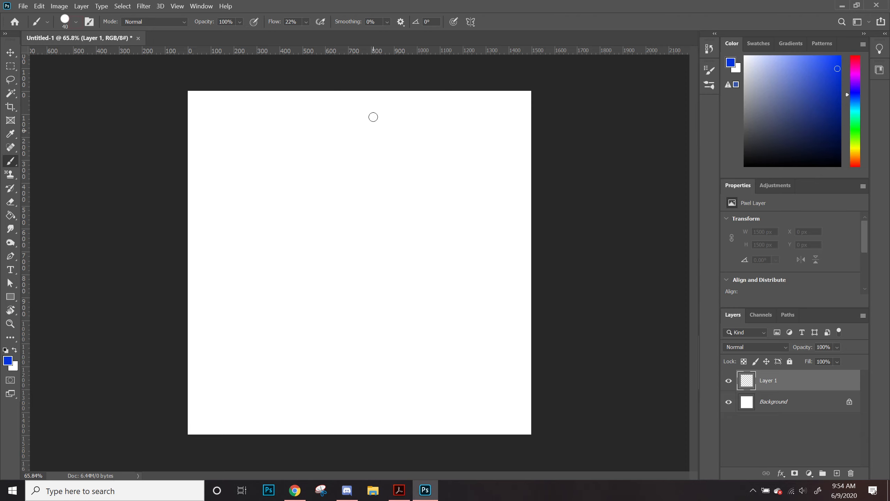
{"action": "left_click", "coordinate": [75, 23]}
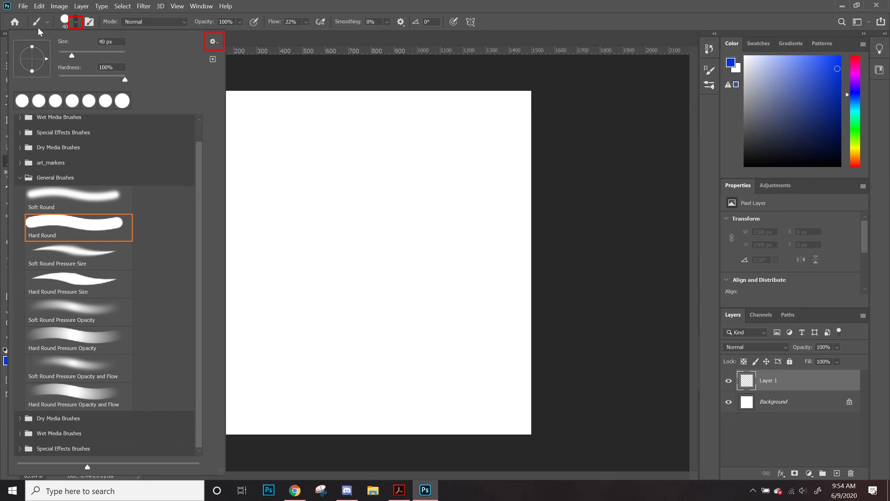
{"action": "left_click", "coordinate": [214, 42]}
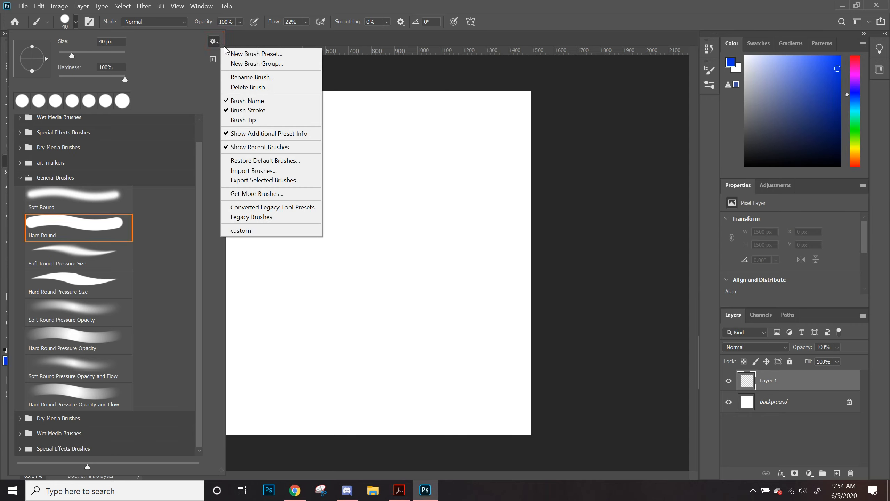
{"action": "left_click", "coordinate": [260, 171]}
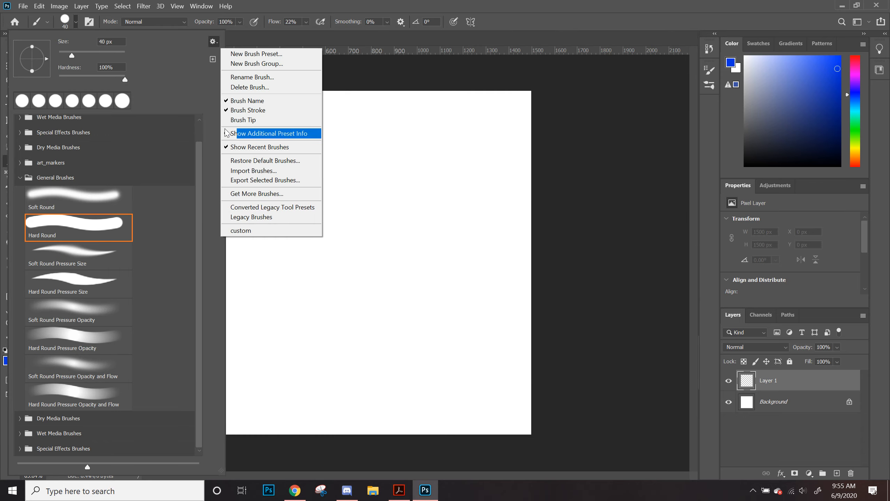
{"action": "left_click", "coordinate": [196, 91]}
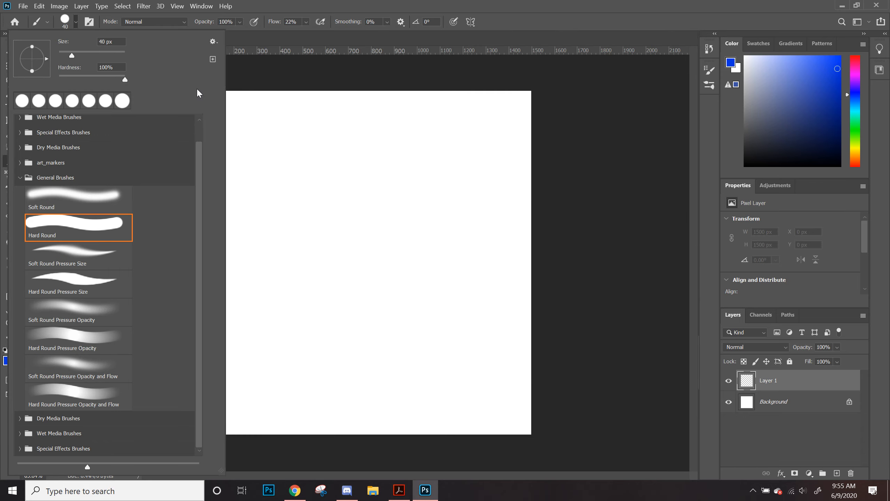
Step: Open Get More Brushes from the brush picker's settings menu
{"action": "left_click", "coordinate": [213, 41]}
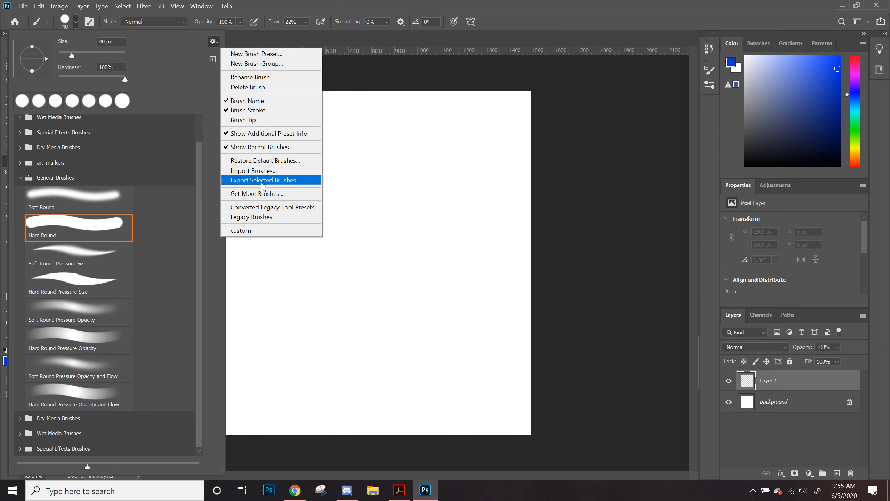
{"action": "left_click", "coordinate": [272, 195]}
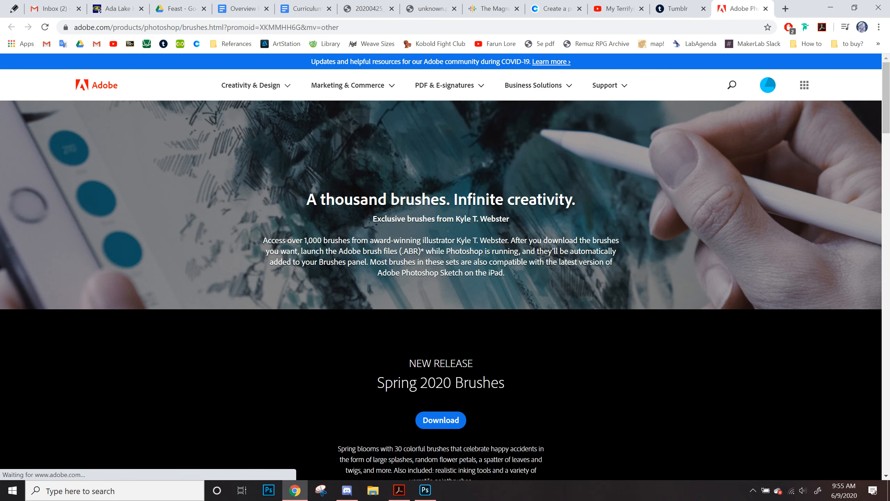
Step: Browse the brush packs offered on the Adobe brushes download page
{"action": "scroll", "coordinate": [298, 280], "scroll_direction": "down", "scroll_amount": 7}
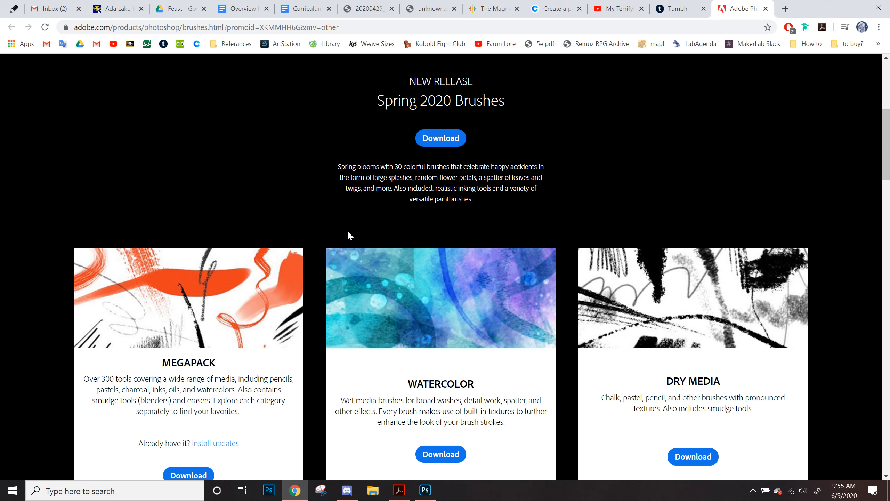
{"action": "scroll", "coordinate": [320, 331], "scroll_direction": "down", "scroll_amount": 2}
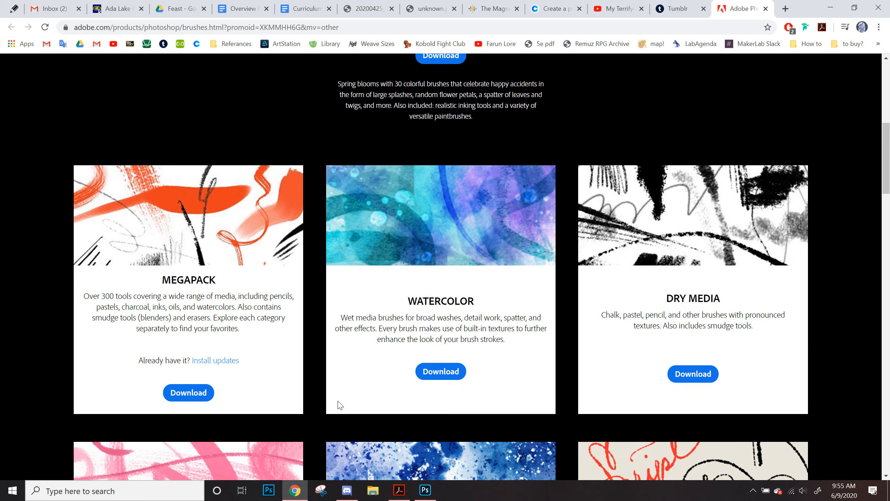
{"action": "scroll", "coordinate": [340, 405], "scroll_direction": "down", "scroll_amount": 6}
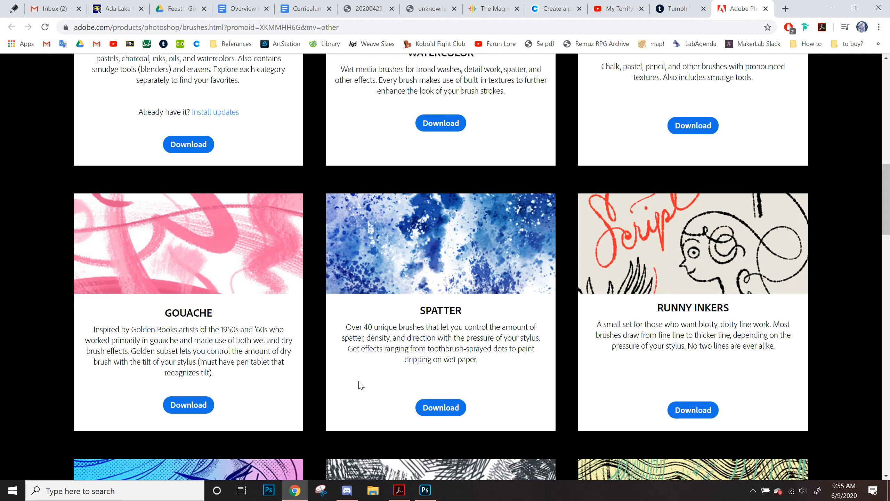
{"action": "scroll", "coordinate": [361, 384], "scroll_direction": "down", "scroll_amount": 3}
{"action": "scroll", "coordinate": [344, 355], "scroll_direction": "down", "scroll_amount": 6}
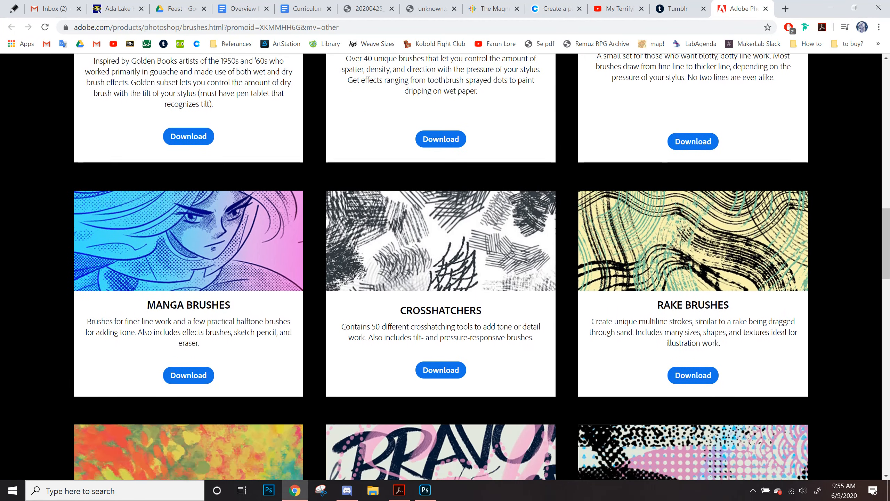
{"action": "scroll", "coordinate": [306, 279], "scroll_direction": "down", "scroll_amount": 2}
{"action": "scroll", "coordinate": [315, 268], "scroll_direction": "up", "scroll_amount": 4}
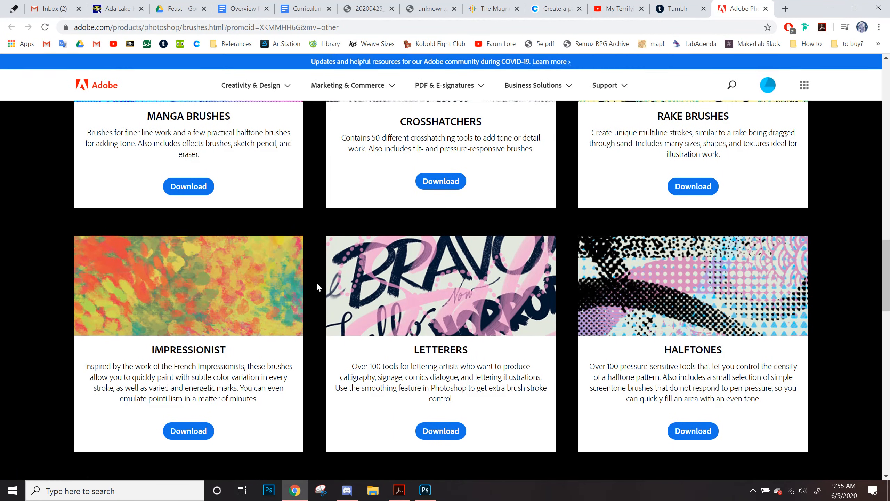
{"action": "scroll", "coordinate": [291, 184], "scroll_direction": "up", "scroll_amount": 3}
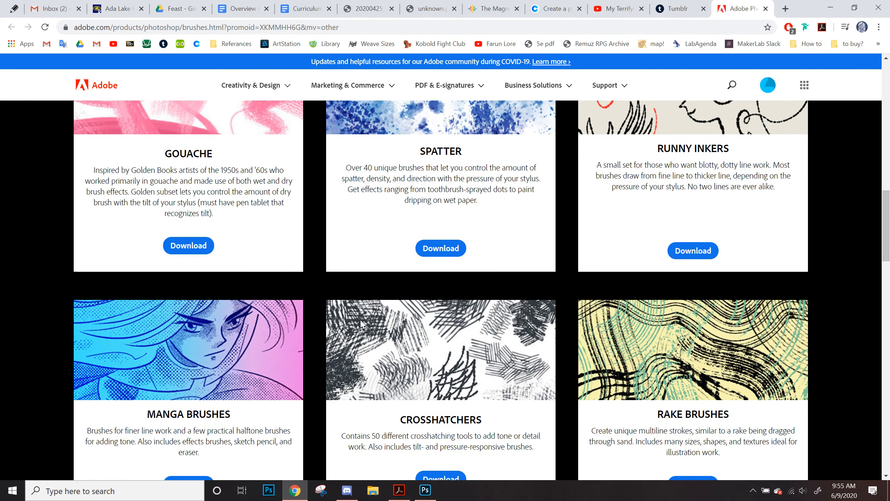
Step: Download the Spatter brush pack from the brushes page
{"action": "scroll", "coordinate": [329, 248], "scroll_direction": "up", "scroll_amount": 5}
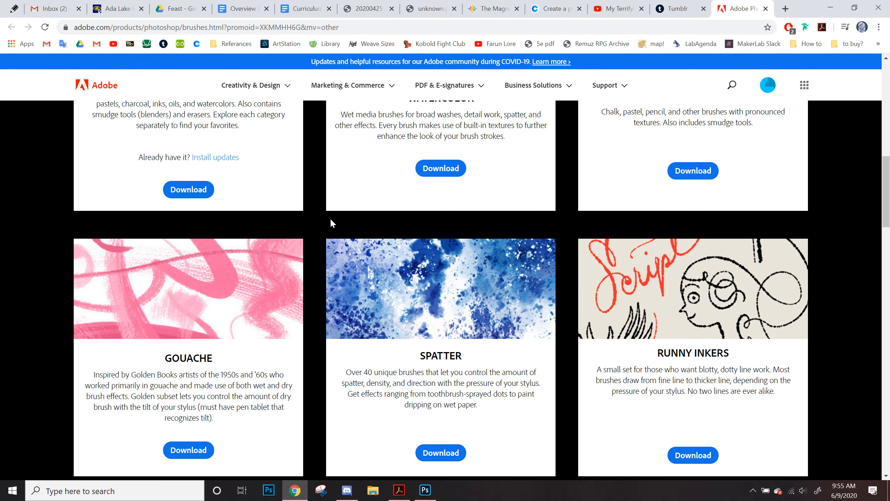
{"action": "scroll", "coordinate": [328, 226], "scroll_direction": "up", "scroll_amount": 5}
{"action": "scroll", "coordinate": [328, 226], "scroll_direction": "down", "scroll_amount": 5}
{"action": "scroll", "coordinate": [329, 226], "scroll_direction": "up", "scroll_amount": 2}
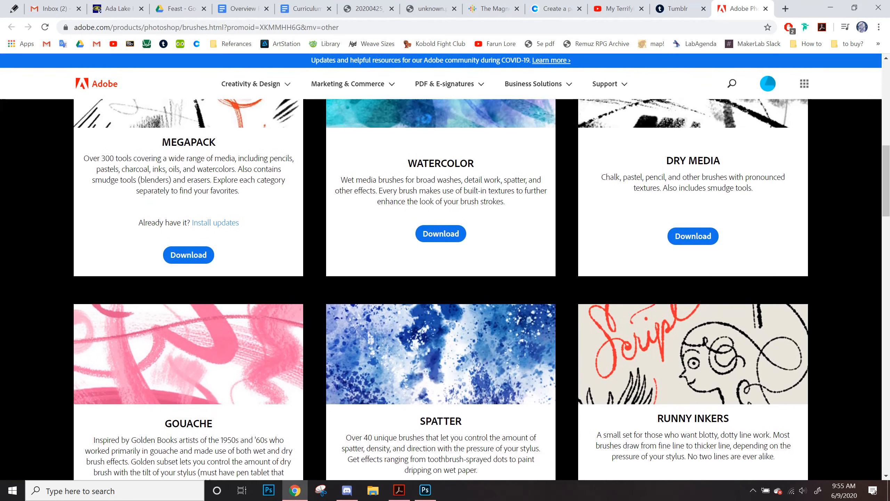
{"action": "scroll", "coordinate": [399, 275], "scroll_direction": "down", "scroll_amount": 5}
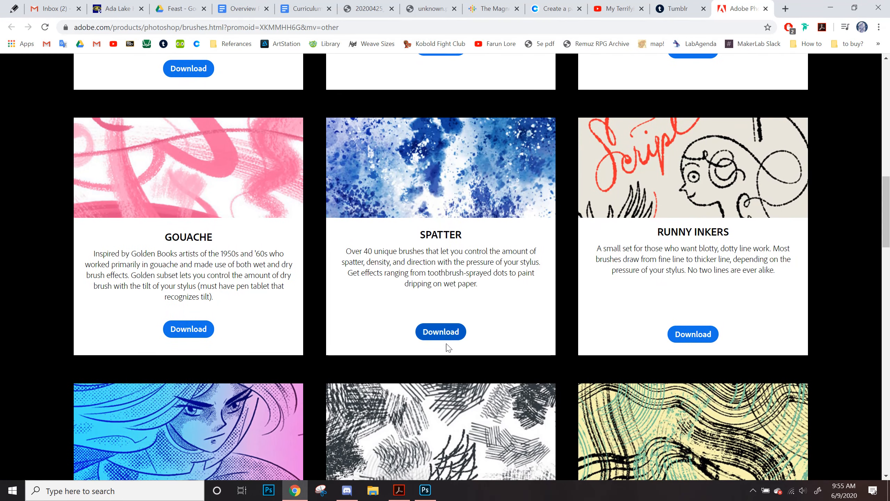
{"action": "left_click", "coordinate": [449, 331]}
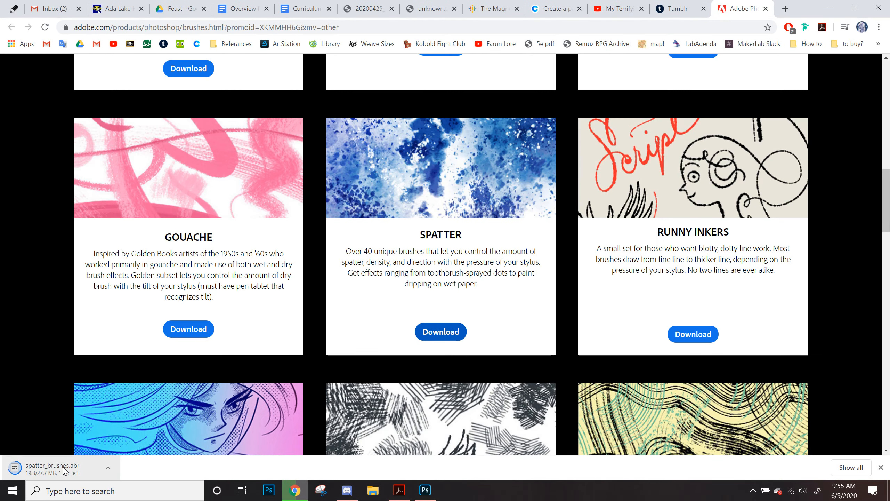
Step: Open the downloads folder and copy the downloaded spatter_brushes file onto the desktop
{"action": "right_click", "coordinate": [67, 466]}
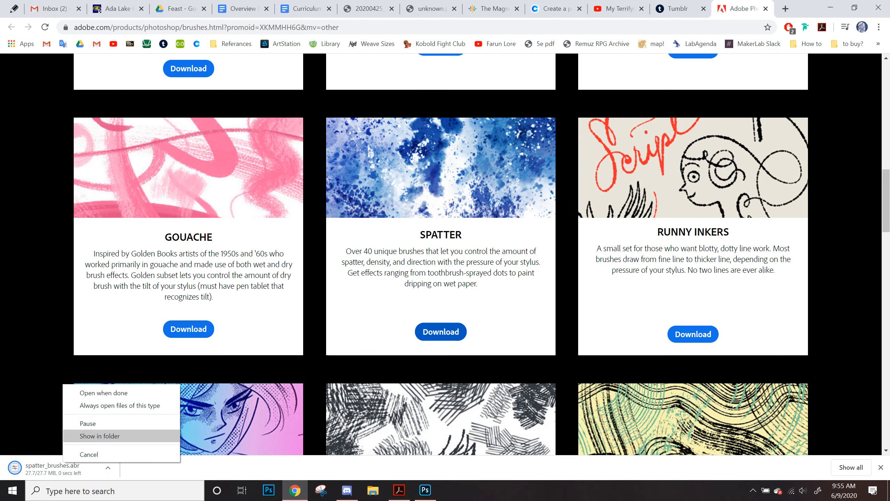
{"action": "left_click", "coordinate": [99, 436]}
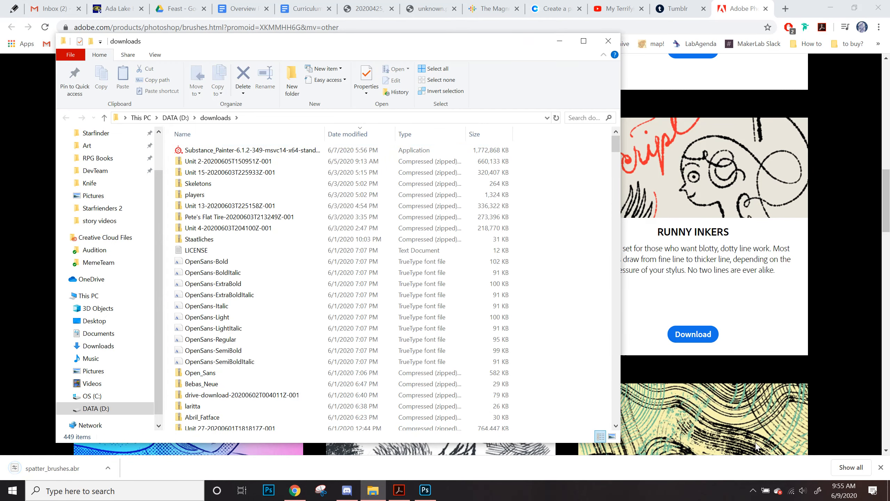
{"action": "left_click", "coordinate": [888, 491]}
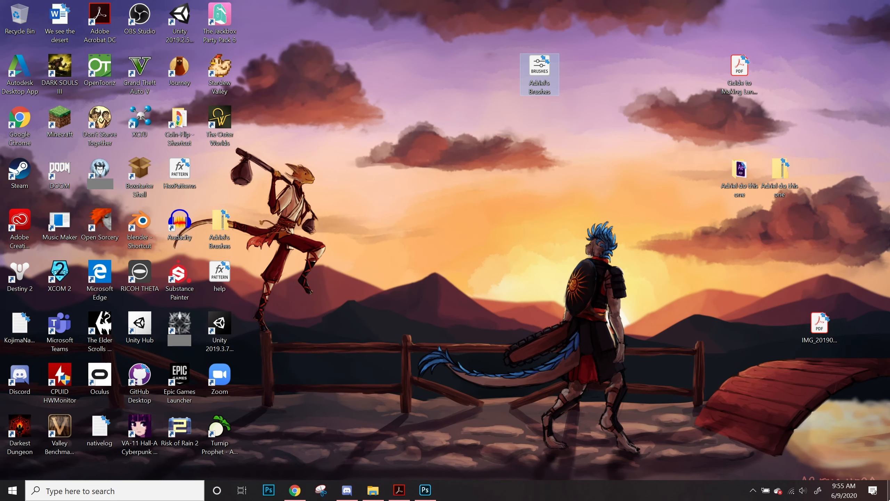
{"action": "left_click", "coordinate": [372, 490]}
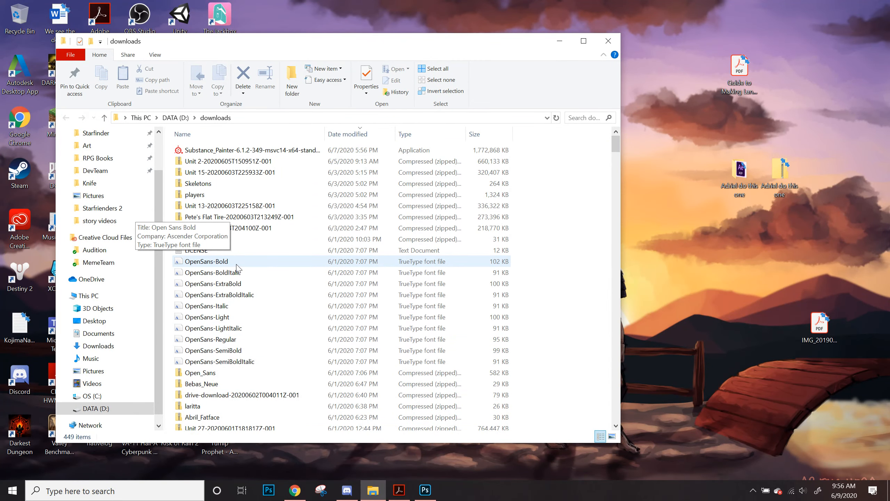
{"action": "left_click", "coordinate": [294, 491]}
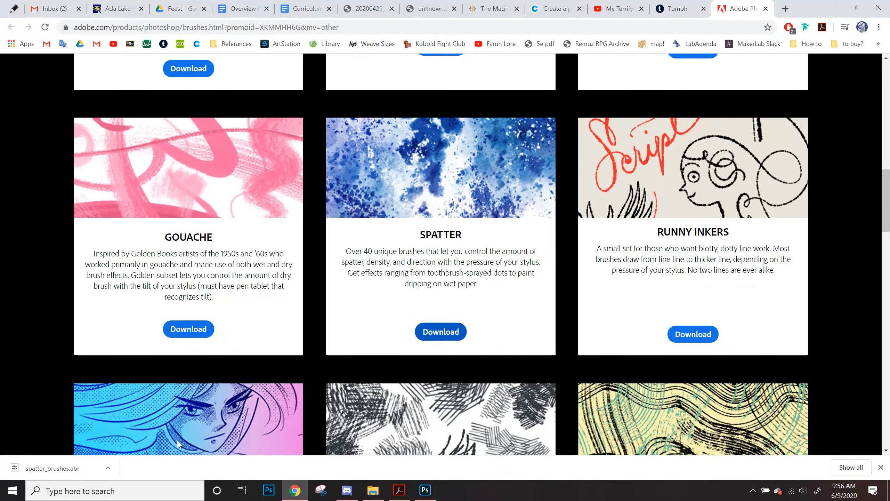
{"action": "right_click", "coordinate": [87, 466]}
{"action": "left_click", "coordinate": [123, 439]}
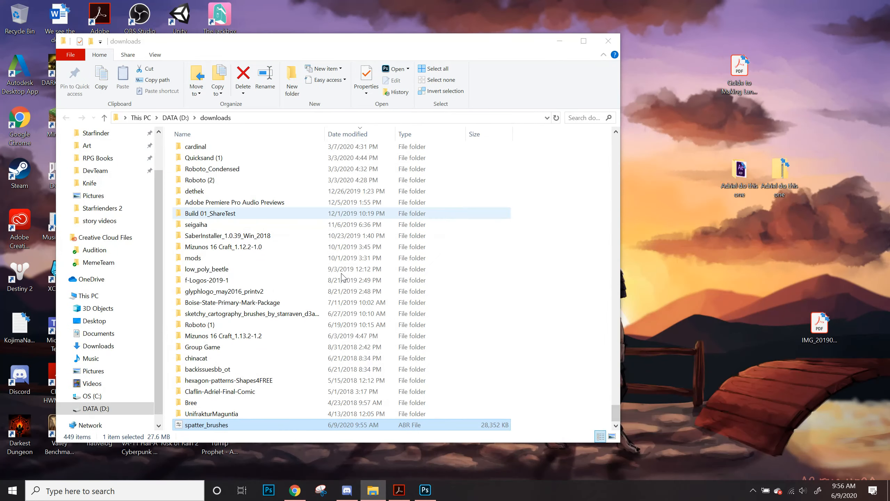
{"action": "left_click_drag", "start_coordinate": [233, 426], "coordinate": [682, 266]}
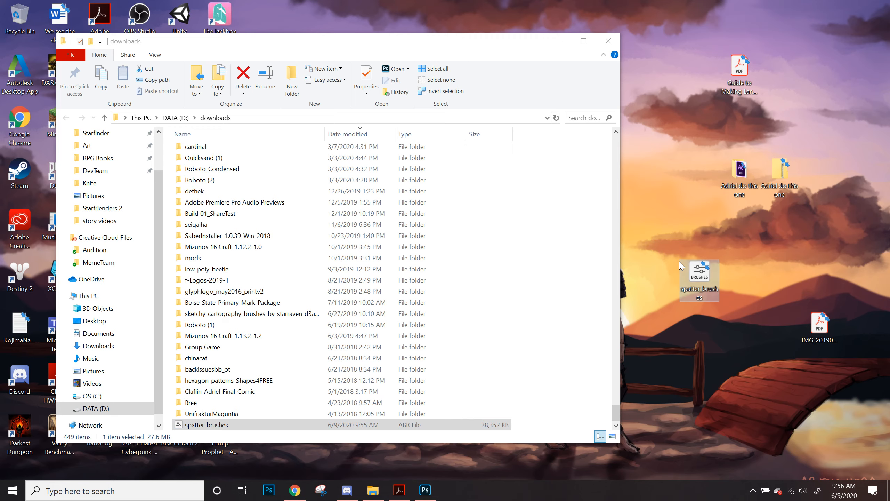
Step: Import the spatter_brushes file from the desktop into the brush presets
{"action": "left_click", "coordinate": [426, 490]}
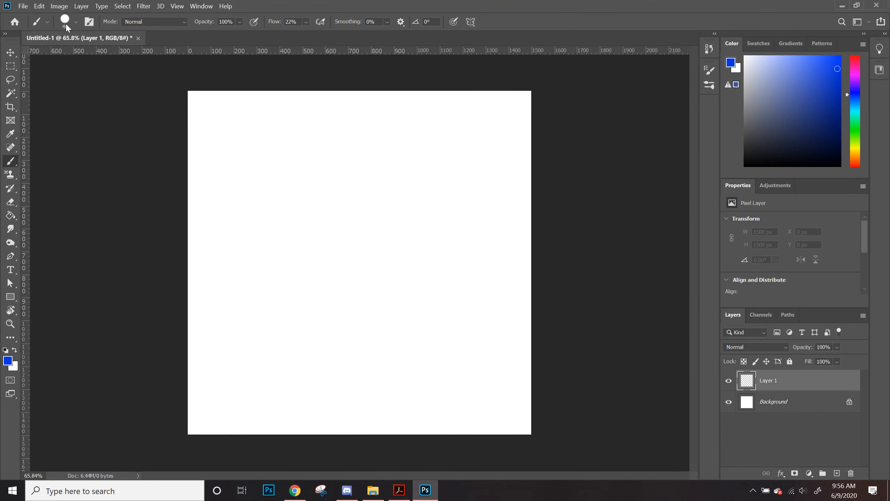
{"action": "left_click", "coordinate": [65, 21]}
{"action": "left_click", "coordinate": [213, 42]}
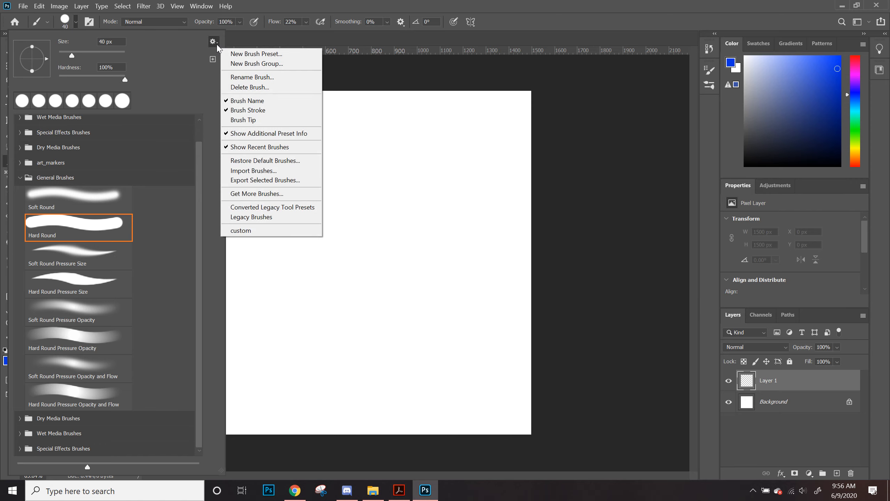
{"action": "left_click", "coordinate": [277, 171]}
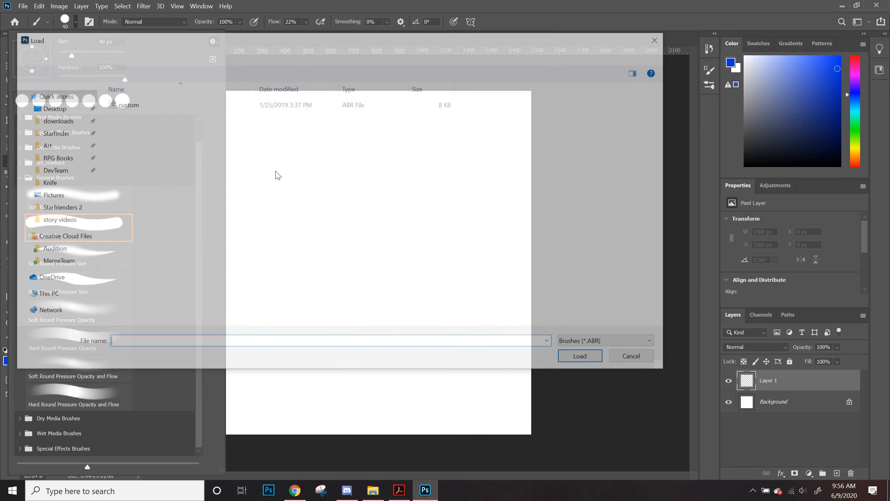
{"action": "left_click", "coordinate": [50, 107]}
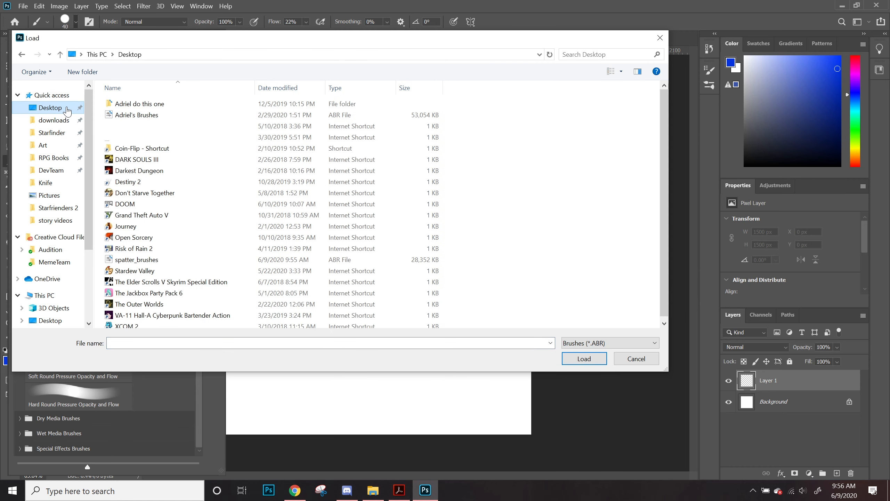
{"action": "left_click_drag", "start_coordinate": [667, 117], "coordinate": [662, 145]}
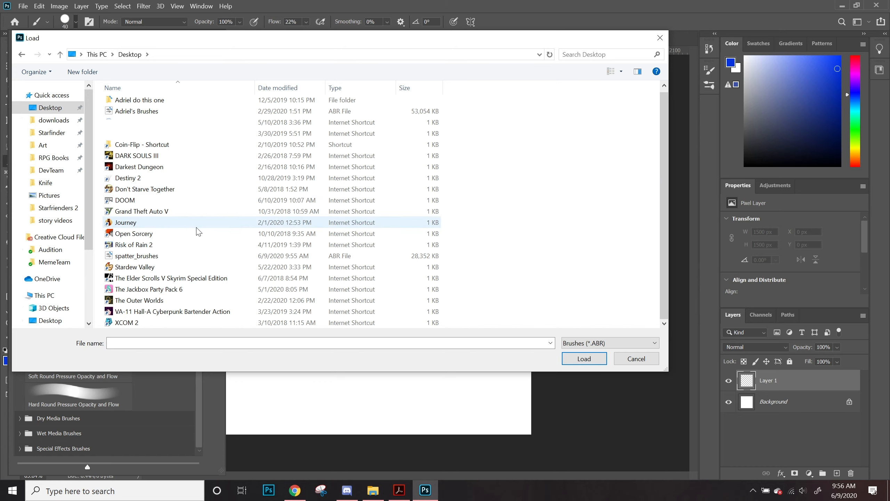
{"action": "double_click", "coordinate": [191, 255]}
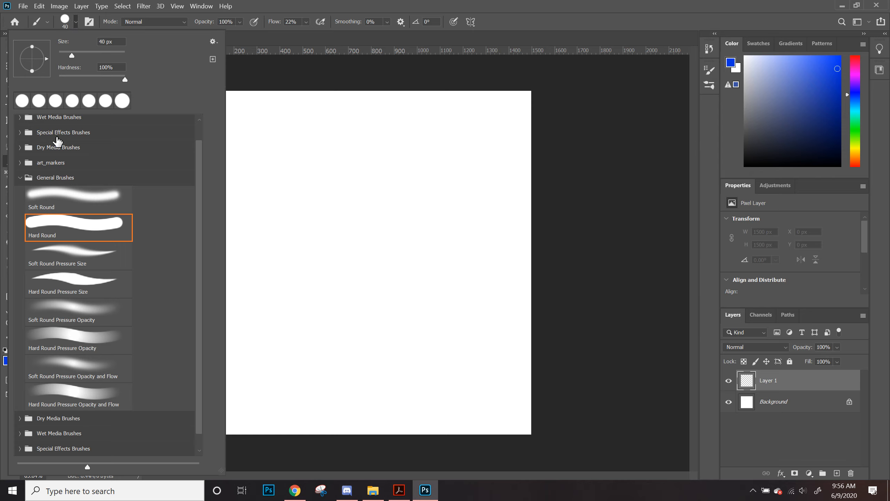
Step: Pick Kyle's Spatter Brushes - Landscaper 1 from the spatter_brushes group and paint a test stroke on the canvas
{"action": "left_click", "coordinate": [19, 178]}
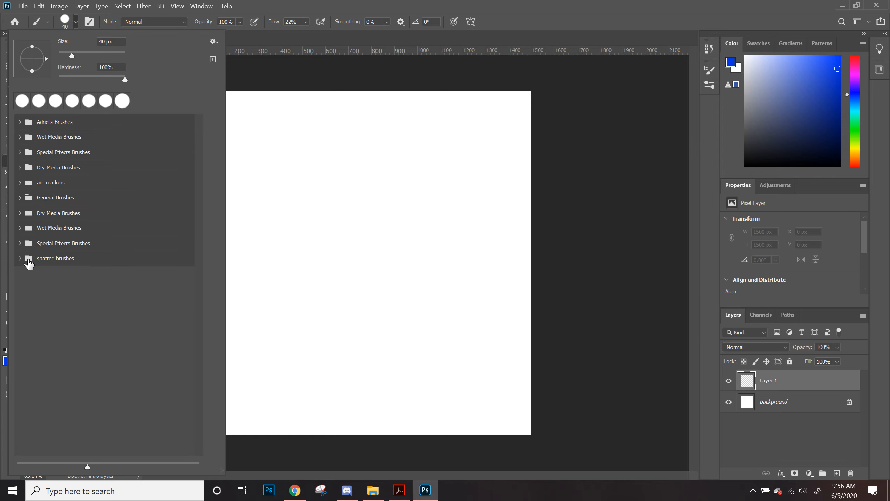
{"action": "left_click", "coordinate": [20, 258]}
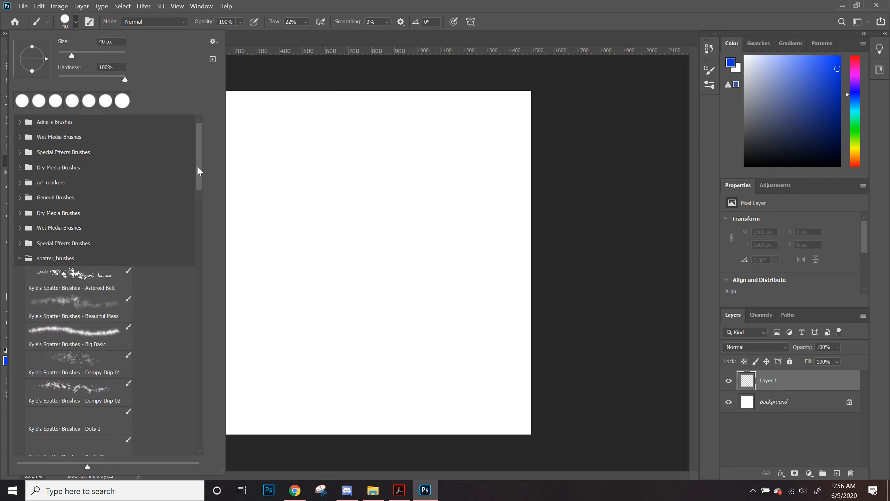
{"action": "left_click_drag", "start_coordinate": [199, 160], "coordinate": [196, 183]}
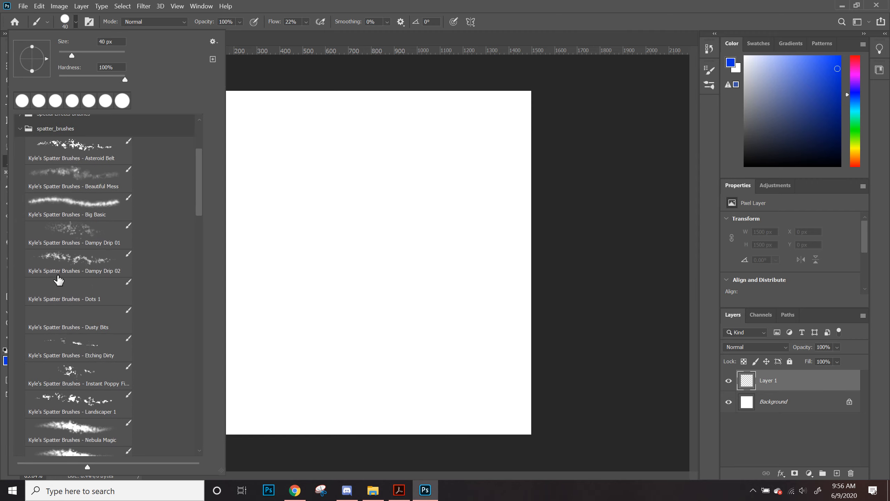
{"action": "left_click", "coordinate": [94, 400]}
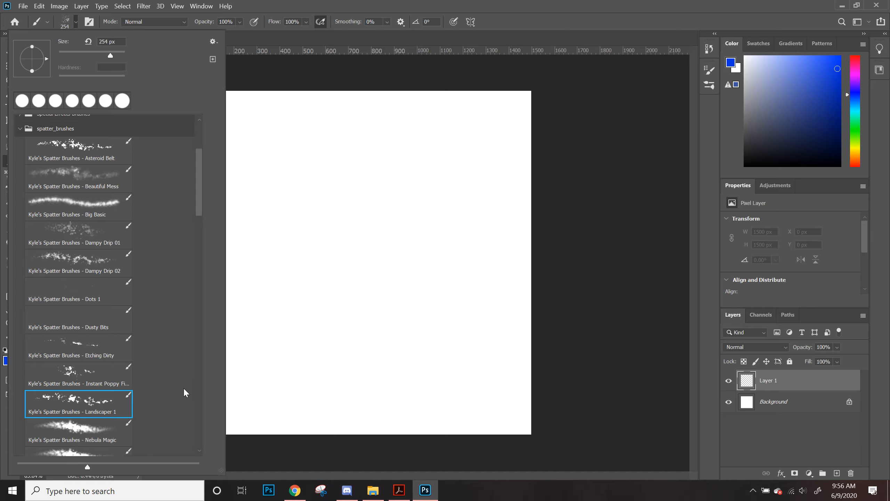
{"action": "mouse_move", "coordinate": [337, 123]}
{"action": "left_mouse_down"}
{"action": "mouse_move", "coordinate": [315, 291]}
{"action": "mouse_move", "coordinate": [415, 311]}
{"action": "mouse_move", "coordinate": [229, 195]}
{"action": "mouse_move", "coordinate": [278, 324]}
{"action": "mouse_move", "coordinate": [452, 283]}
{"action": "mouse_move", "coordinate": [417, 366]}
{"action": "left_mouse_up"}
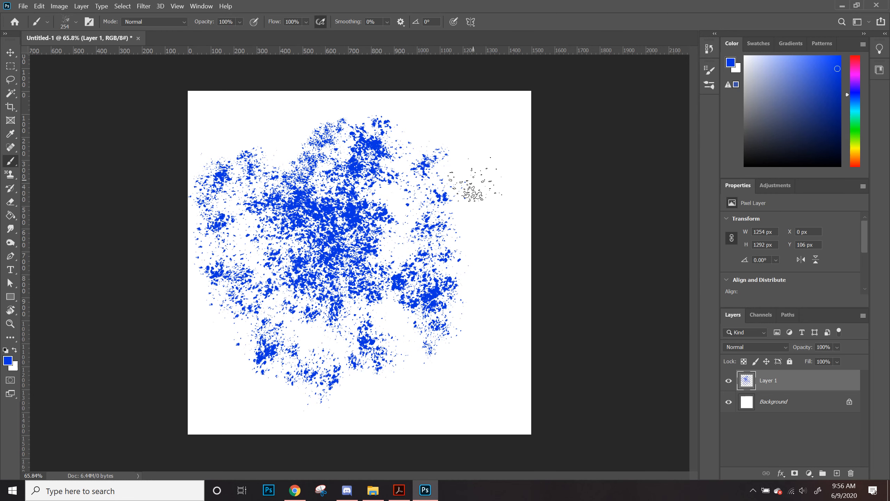
Step: Clear everything painted on the layer and deselect
{"action": "key", "text": "ctrl+a"}
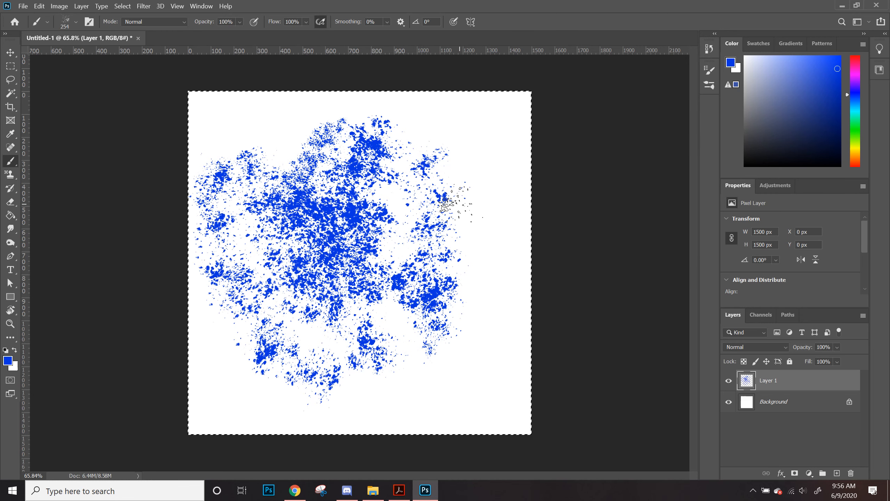
{"action": "key", "text": "Delete"}
{"action": "key", "text": "ctrl+d"}
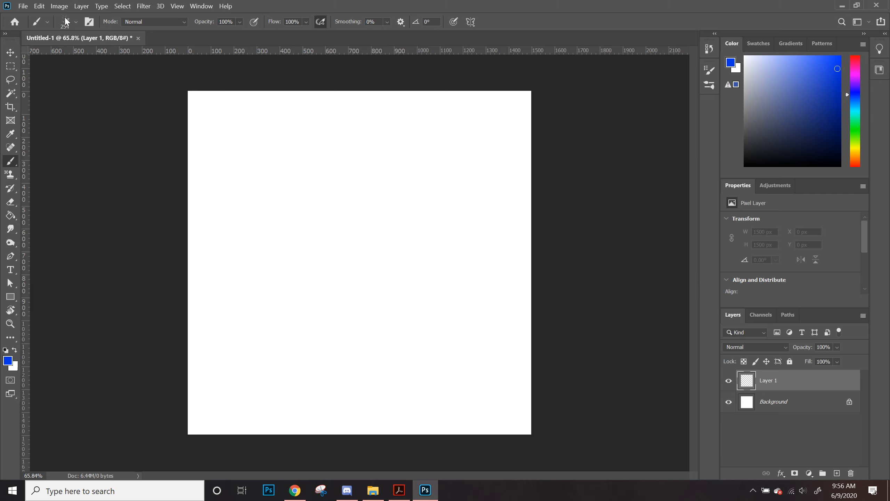
Step: Pick Kyle's Spatter Brushes - Nebula Magic and paint three sweeping strokes across the canvas
{"action": "left_click", "coordinate": [67, 19]}
{"action": "left_click", "coordinate": [94, 439]}
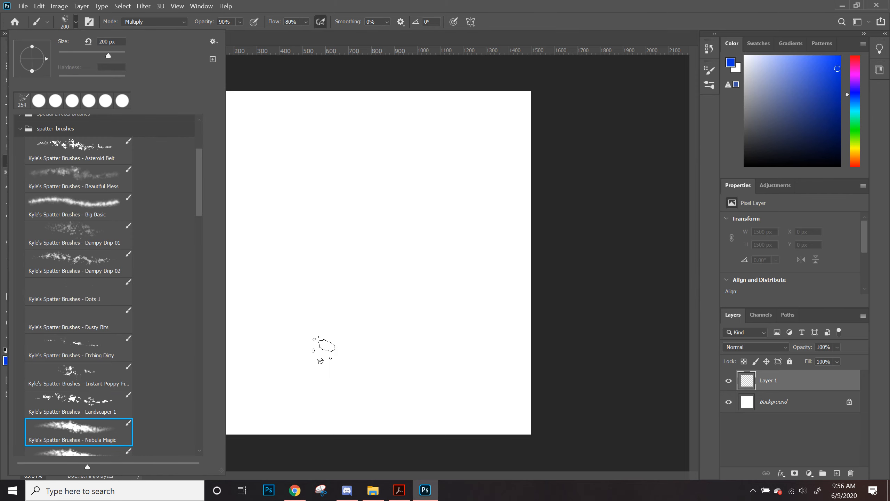
{"action": "mouse_move", "coordinate": [257, 379]}
{"action": "left_mouse_down"}
{"action": "mouse_move", "coordinate": [298, 302]}
{"action": "mouse_move", "coordinate": [462, 158]}
{"action": "mouse_move", "coordinate": [350, 354]}
{"action": "left_mouse_up"}
{"action": "mouse_move", "coordinate": [443, 277]}
{"action": "left_mouse_down"}
{"action": "mouse_move", "coordinate": [506, 364]}
{"action": "mouse_move", "coordinate": [524, 350]}
{"action": "left_mouse_up"}
{"action": "mouse_move", "coordinate": [253, 165]}
{"action": "left_mouse_down"}
{"action": "mouse_move", "coordinate": [256, 210]}
{"action": "mouse_move", "coordinate": [322, 274]}
{"action": "mouse_move", "coordinate": [396, 315]}
{"action": "left_mouse_up"}
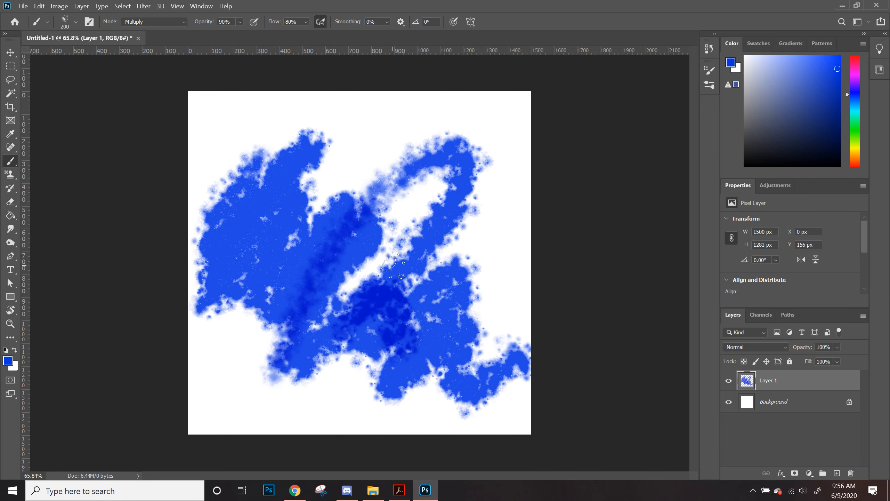
Step: Zoom in and pan to examine the Nebula Magic strokes up close, then fit the canvas to the screen
{"action": "key", "text": "ctrl+1"}
{"action": "key", "text": "ctrl+plus"}
{"action": "key", "text": "ctrl+plus"}
{"action": "left_click_drag", "start_coordinate": [405, 312], "coordinate": [154, 341]}
{"action": "left_click_drag", "start_coordinate": [519, 151], "coordinate": [506, 292]}
{"action": "key", "text": "ctrl+0"}
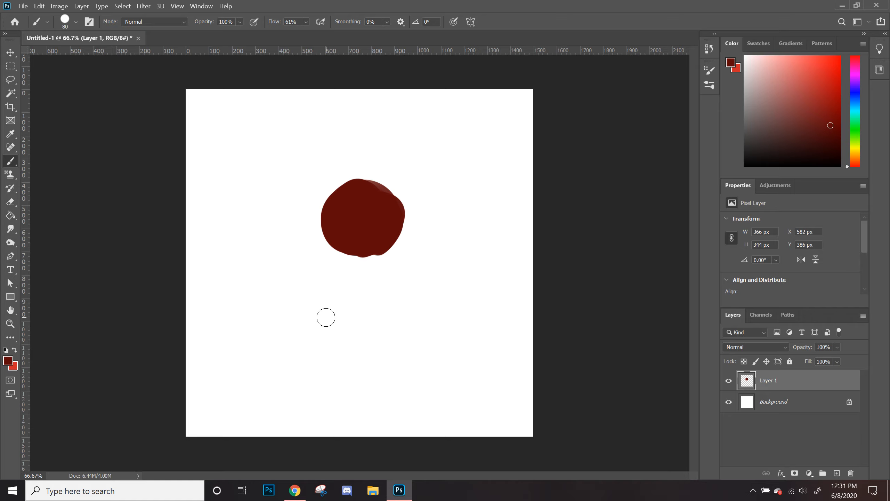
Step: Save the document and undo the last action
{"action": "key", "text": "ctrl+s"}
{"action": "key", "text": "ctrl+z"}
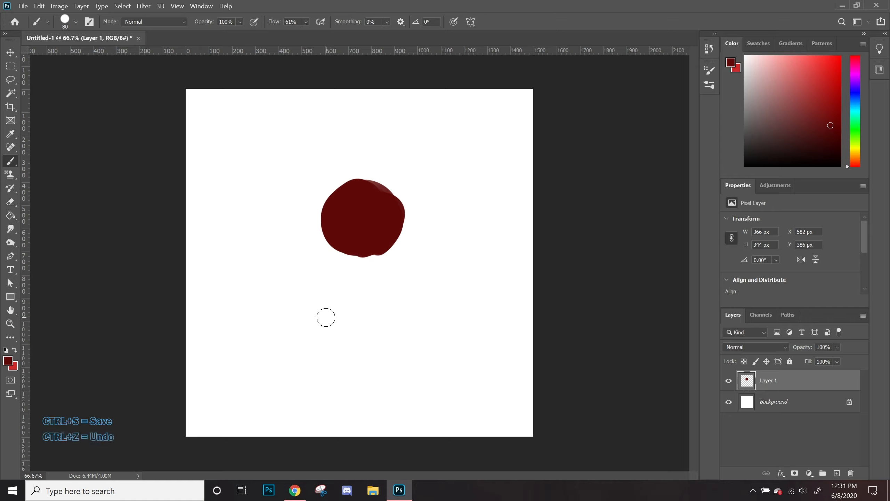
Step: With the Brush tool, swap the foreground and background colours and paint a short stroke overlapping the dark red blob
{"action": "key", "text": "b"}
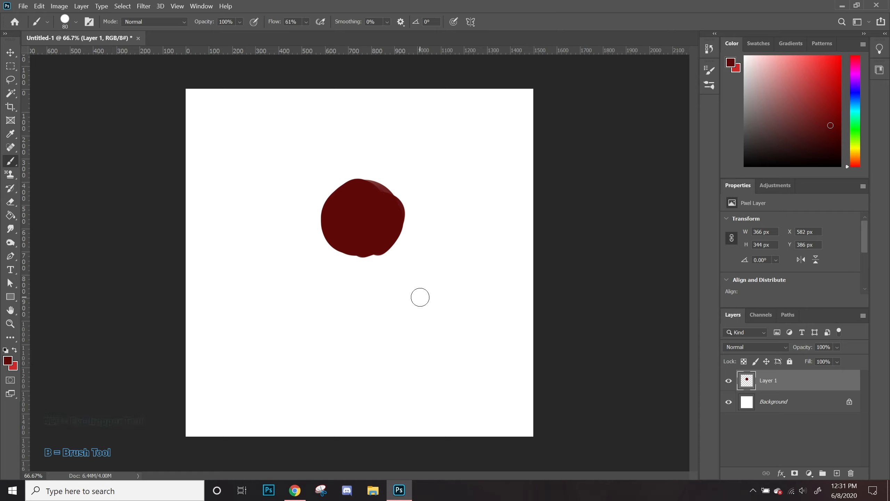
{"action": "key", "text": "alt"}
{"action": "key", "text": "x"}
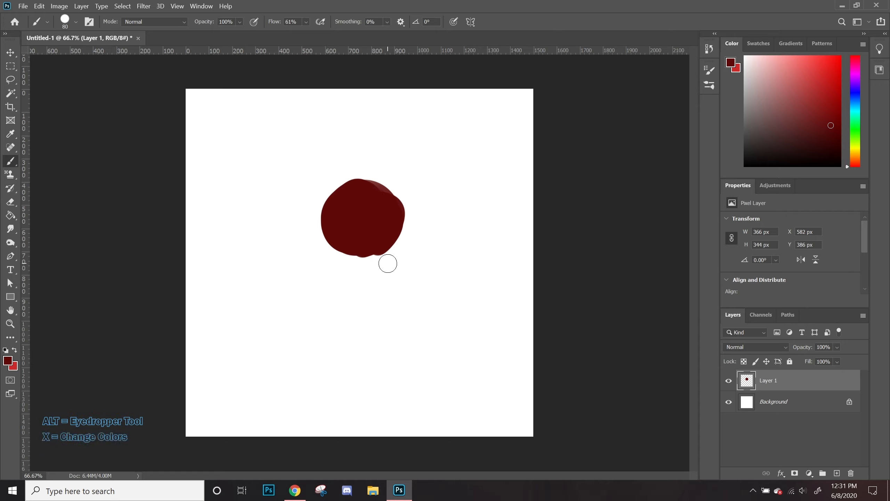
{"action": "key", "text": "x"}
{"action": "mouse_move", "coordinate": [300, 190]}
{"action": "left_mouse_down"}
{"action": "mouse_move", "coordinate": [307, 235]}
{"action": "mouse_move", "coordinate": [315, 225]}
{"action": "mouse_move", "coordinate": [337, 233]}
{"action": "mouse_move", "coordinate": [329, 221]}
{"action": "mouse_move", "coordinate": [317, 243]}
{"action": "mouse_move", "coordinate": [342, 254]}
{"action": "left_mouse_up"}
{"action": "key", "text": "x"}
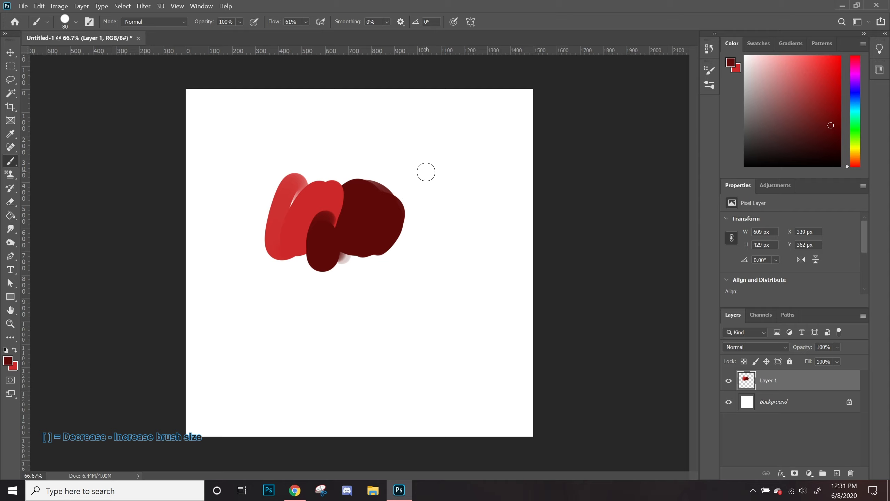
Step: Decrease the brush size step by step, then increase it to 250 px
{"action": "key", "text": "bracketleft"}
{"action": "key", "text": "bracketleft"}
{"action": "key", "text": "bracketleft"}
{"action": "key", "text": "bracketleft"}
{"action": "key", "text": "bracketleft"}
{"action": "key", "text": "bracketleft"}
{"action": "key", "text": "bracketright"}
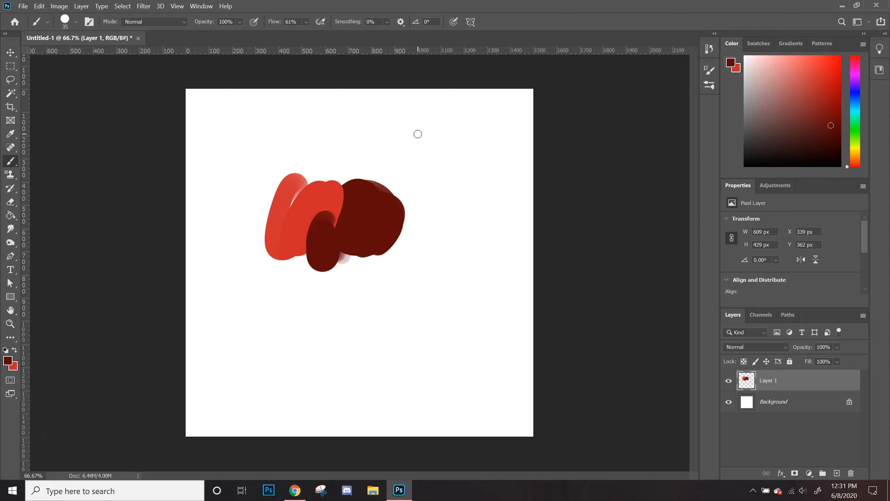
{"action": "key", "text": "bracketright"}
{"action": "key", "text": "bracketright"}
{"action": "key", "text": "bracketright"}
{"action": "key", "text": "bracketright"}
{"action": "key", "text": "bracketright"}
{"action": "key", "text": "bracketright"}
{"action": "key", "text": "bracketright"}
{"action": "key", "text": "bracketright"}
{"action": "key", "text": "bracketright"}
{"action": "key", "text": "bracketright"}
Step: Draw a small lasso selection on the red stroke and switch back to the Brush tool
{"action": "left_click", "coordinate": [10, 80]}
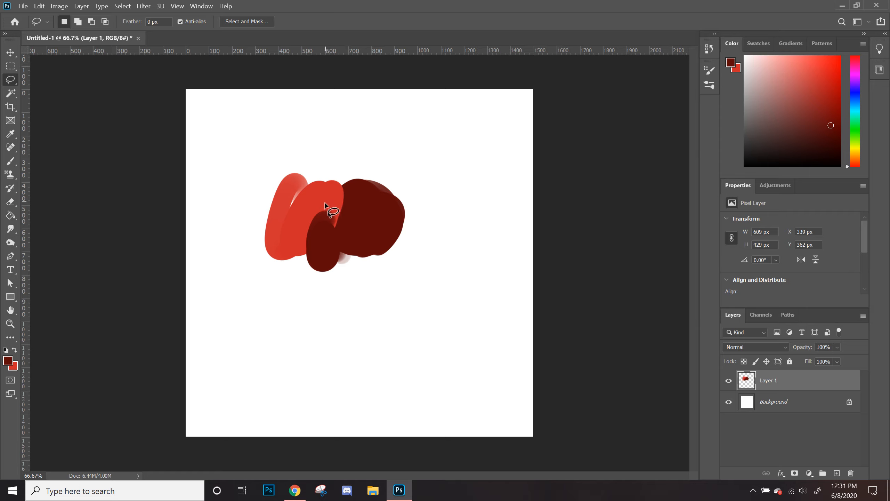
{"action": "left_click_drag", "start_coordinate": [326, 196], "coordinate": [328, 200]}
{"action": "key", "text": "b"}
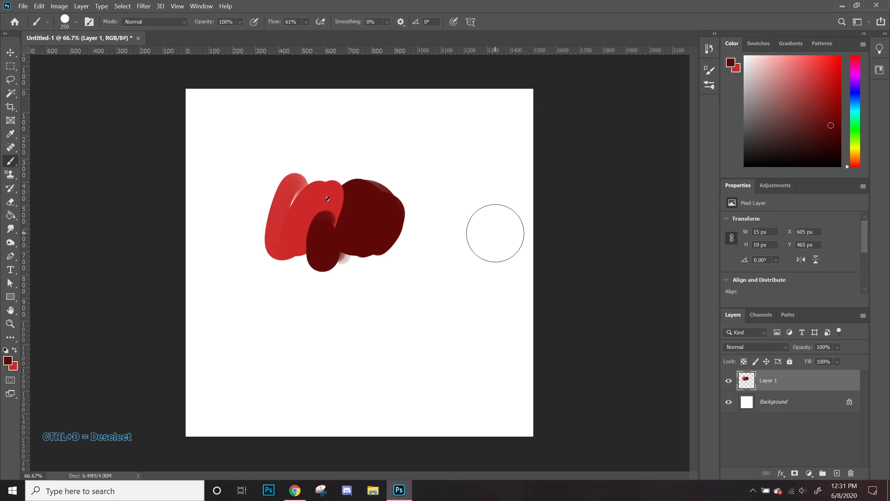
Step: Deselect and paint a large curved stroke down the canvas's right side
{"action": "key", "text": "ctrl+d"}
{"action": "left_click_drag", "start_coordinate": [436, 215], "coordinate": [416, 347]}
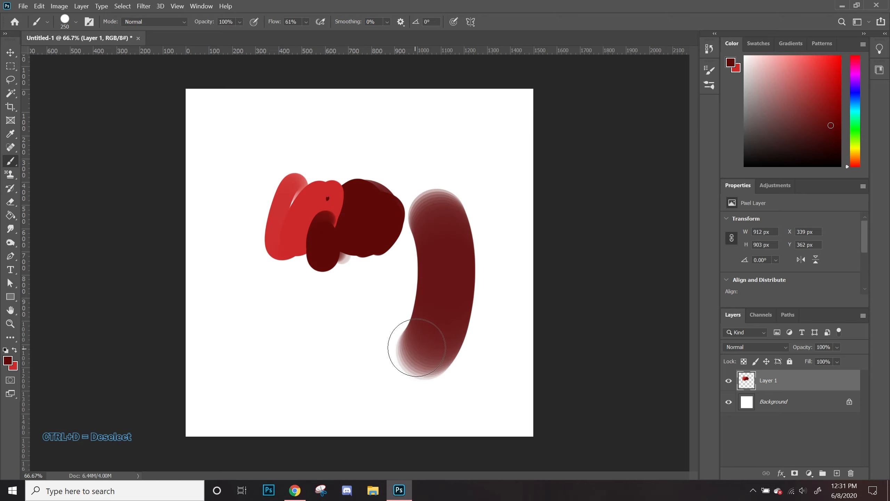